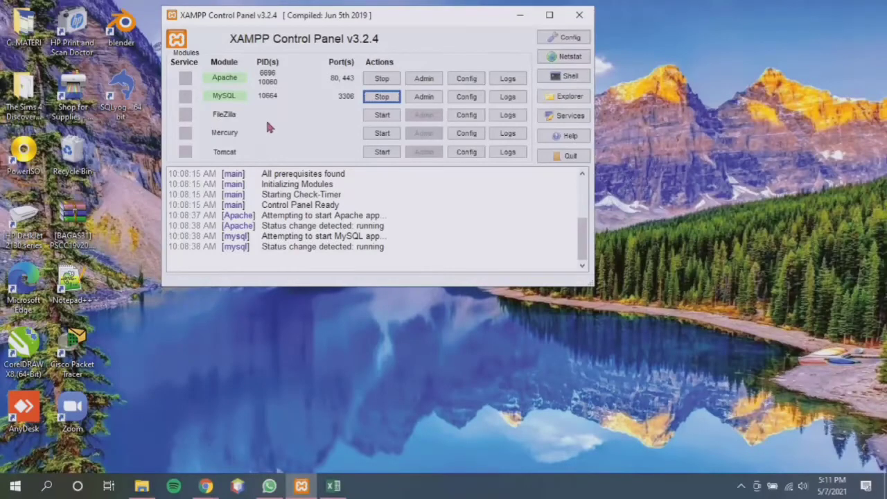
Minimize the XAMPP Control Panel, with Apache and MySQL running, to reveal the desktop
left_click(525, 22)
left_click(301, 485)
left_click(516, 24)
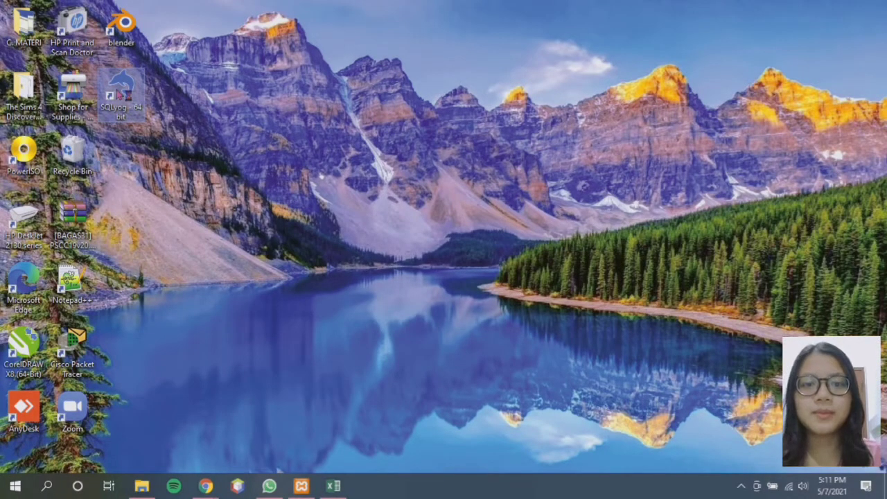
Launch SQLyog from the desktop and select the akademik database on localhost
double_click(123, 93)
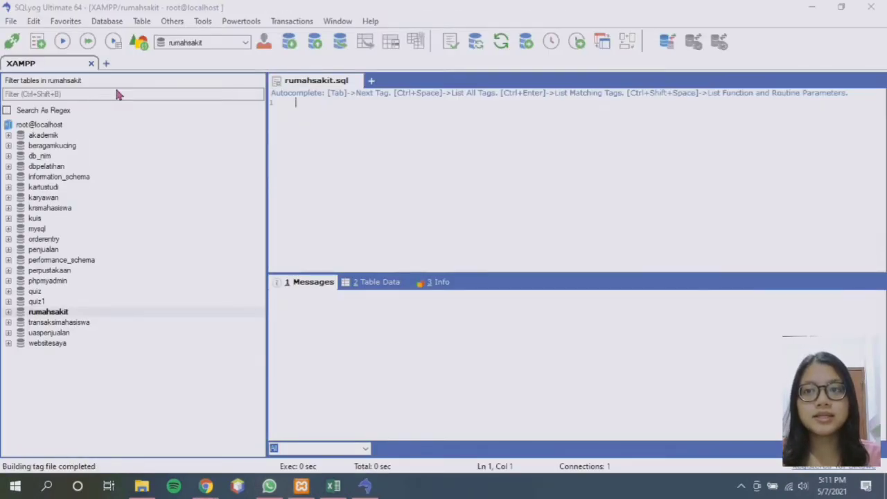
left_click(54, 137)
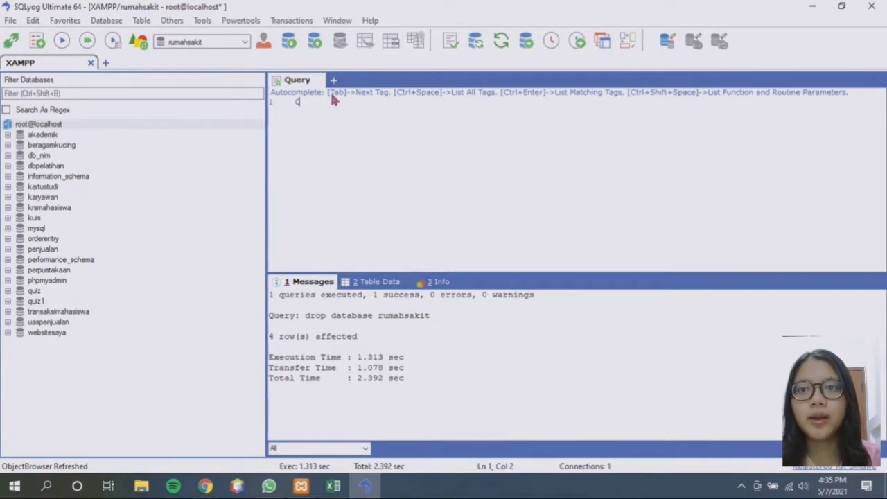
Run CREATE DATABASE rumahsakit in the query editor
type("reate d")
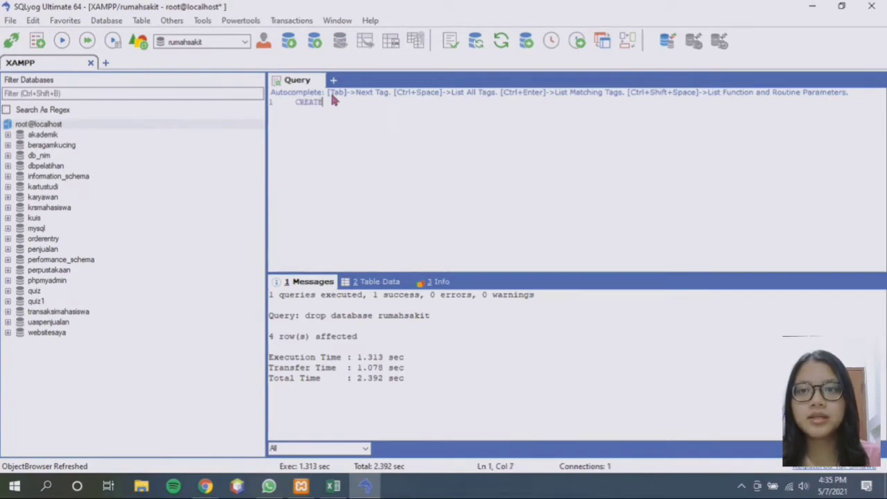
type("ataba")
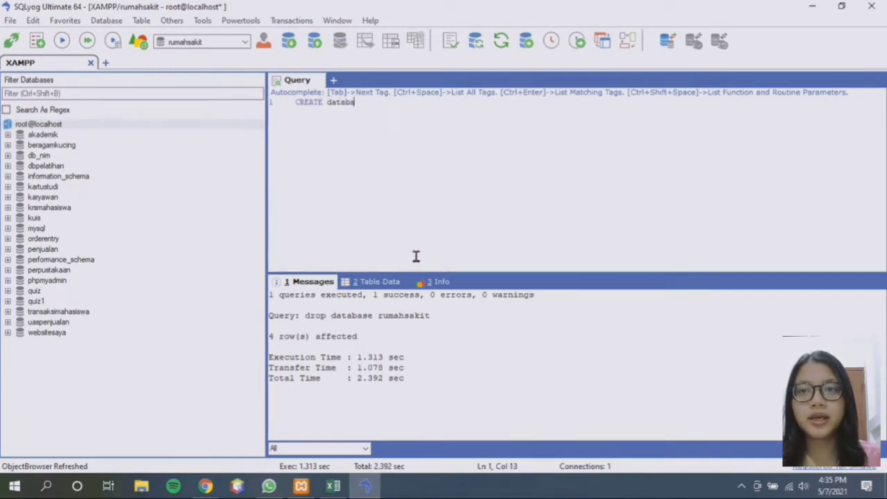
type("se rumahsakit")
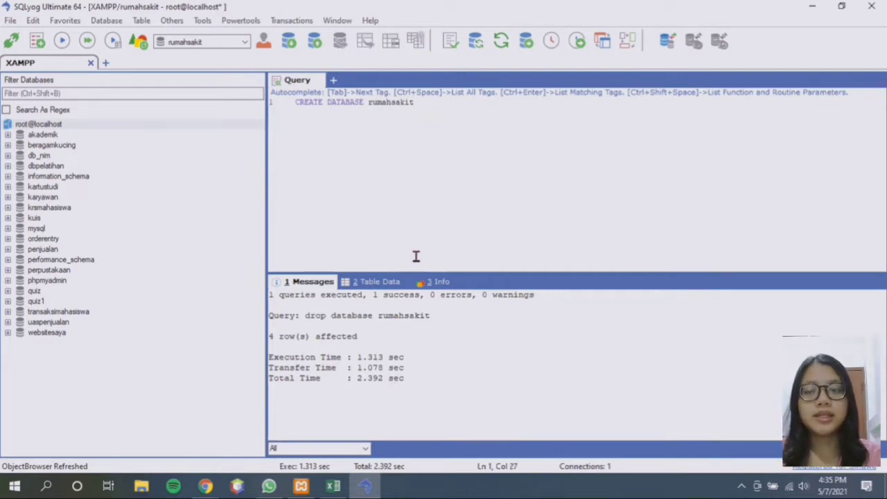
left_click(61, 41)
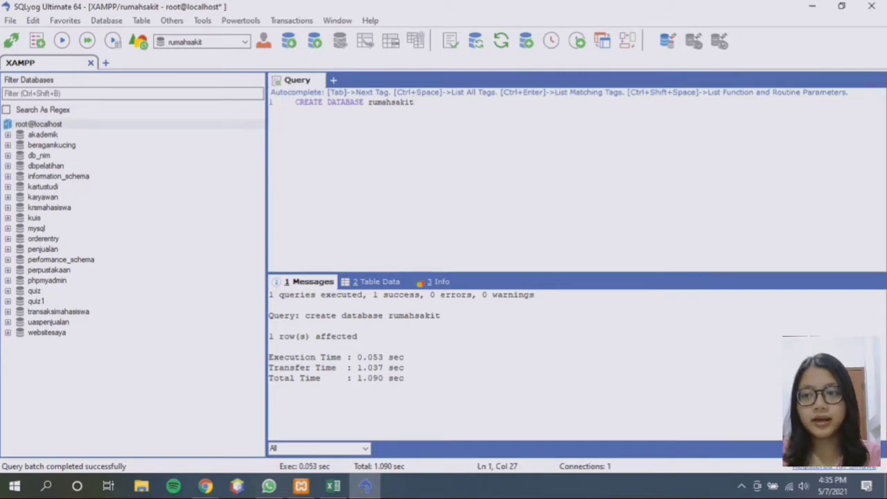
Refresh the Object Browser, expand rumahsakit, and start Create Table on its Tables group
right_click(42, 365)
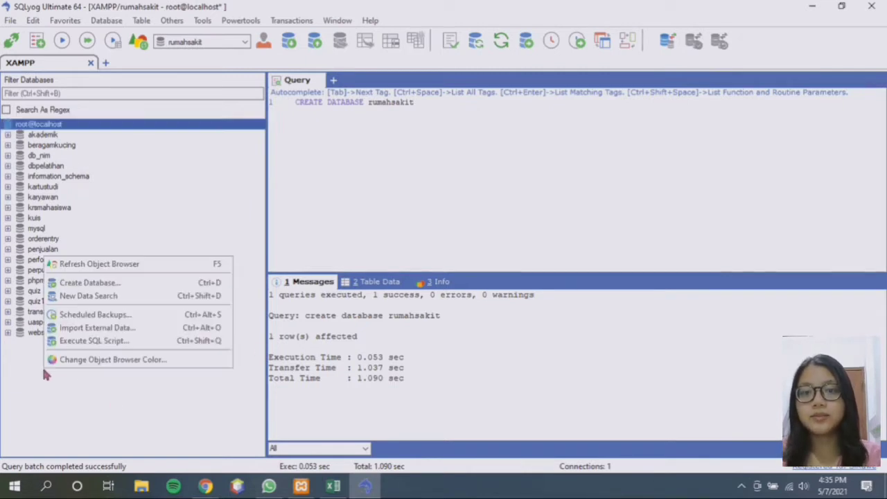
left_click(97, 266)
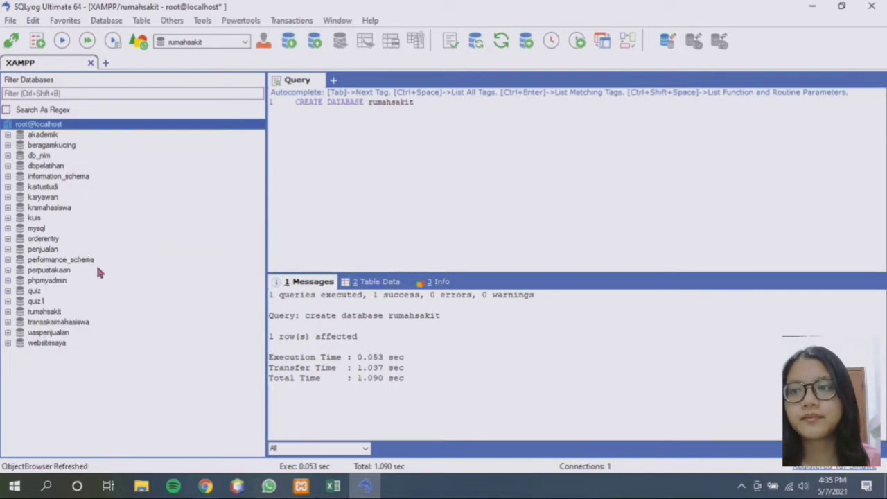
left_click(7, 314)
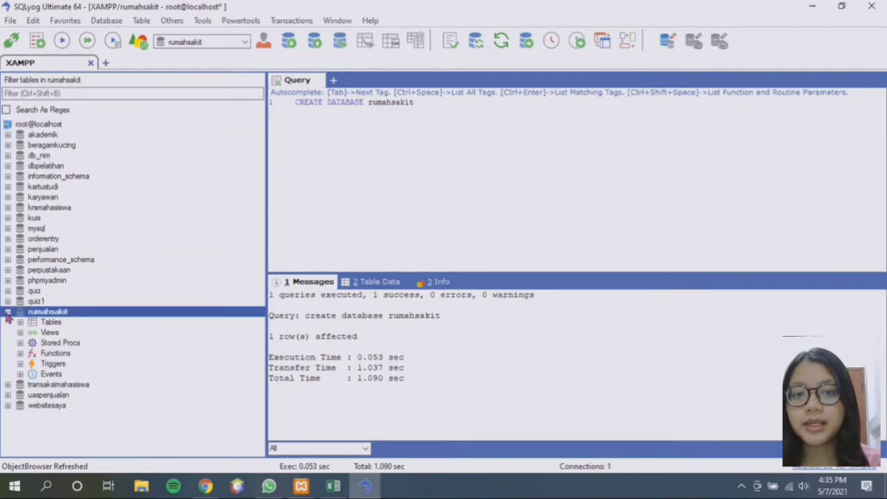
left_click(51, 323)
right_click(54, 327)
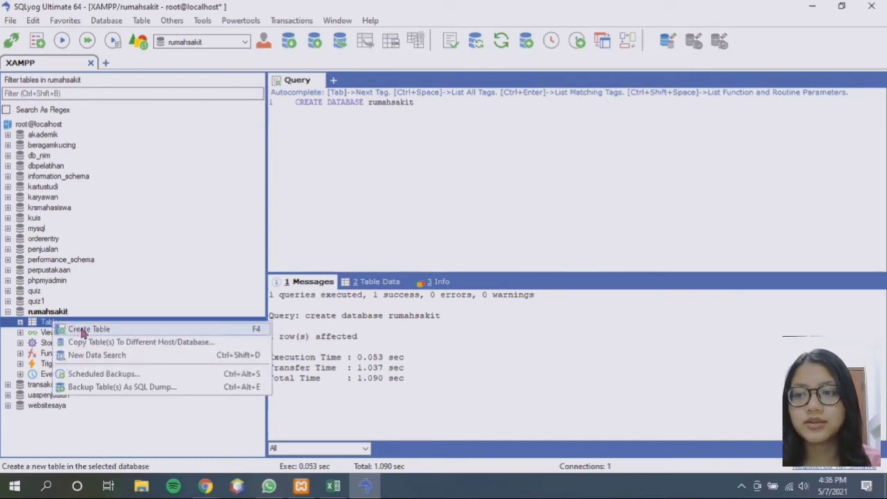
left_click(147, 328)
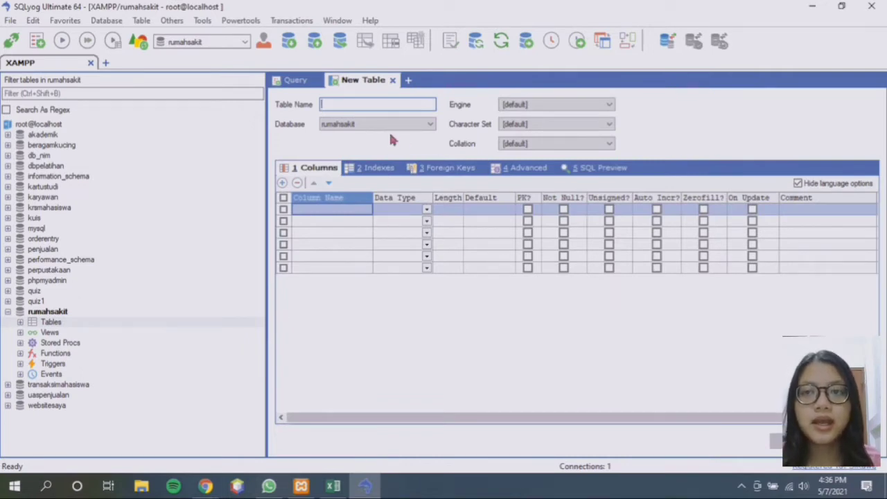
Name the table Pasien and add columns ID_Pasien, Nama_Pasien and Alamat
type("Pas")
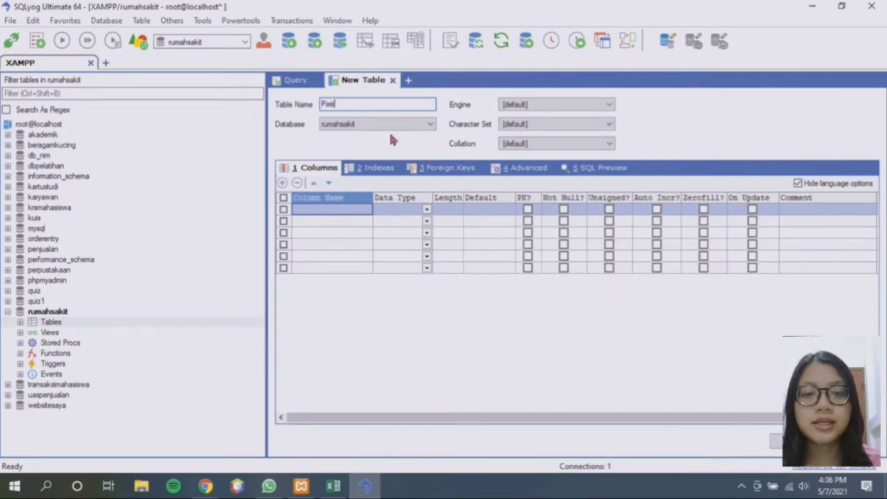
type("ien")
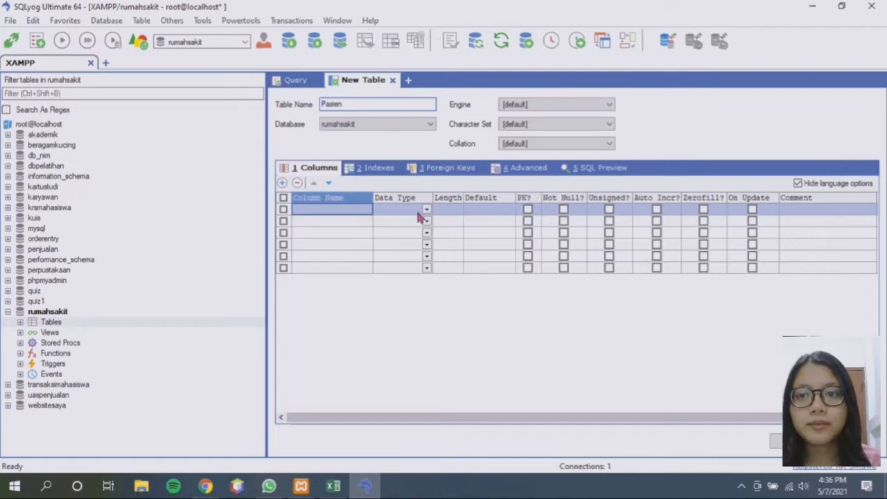
left_click(352, 209)
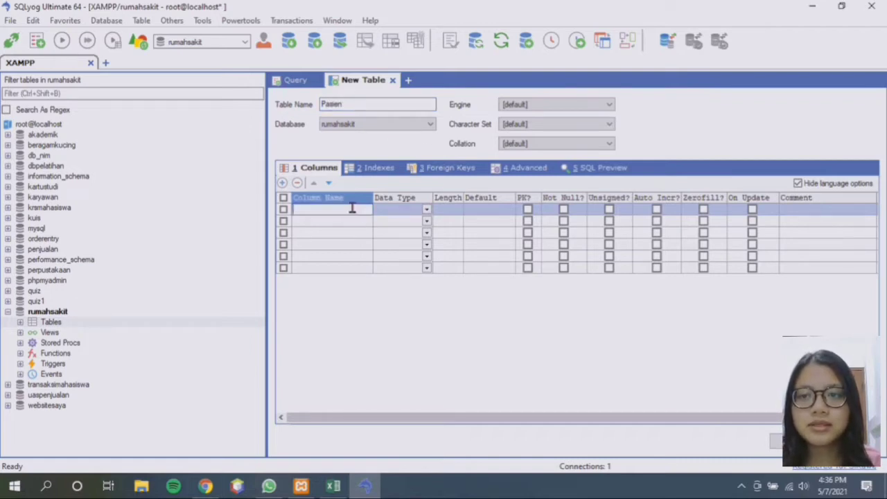
type("ID_")
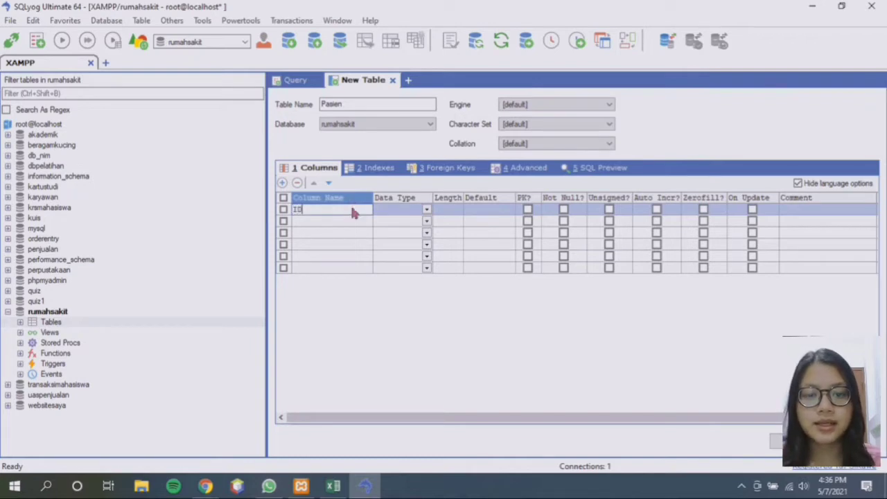
type("Pasien")
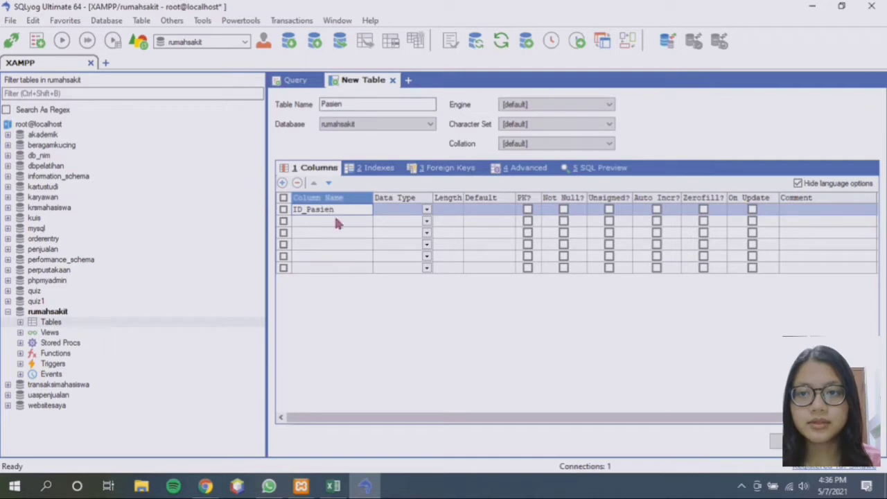
left_click(338, 221)
type("Na")
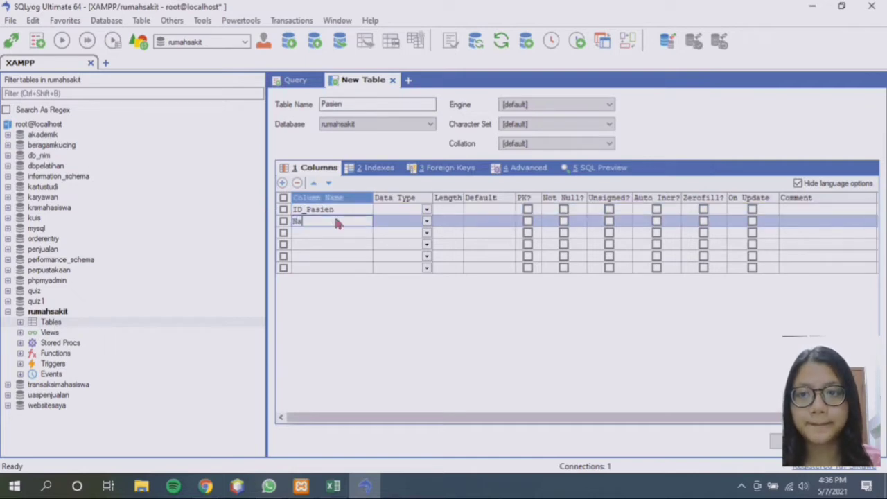
type("ma_Pasien")
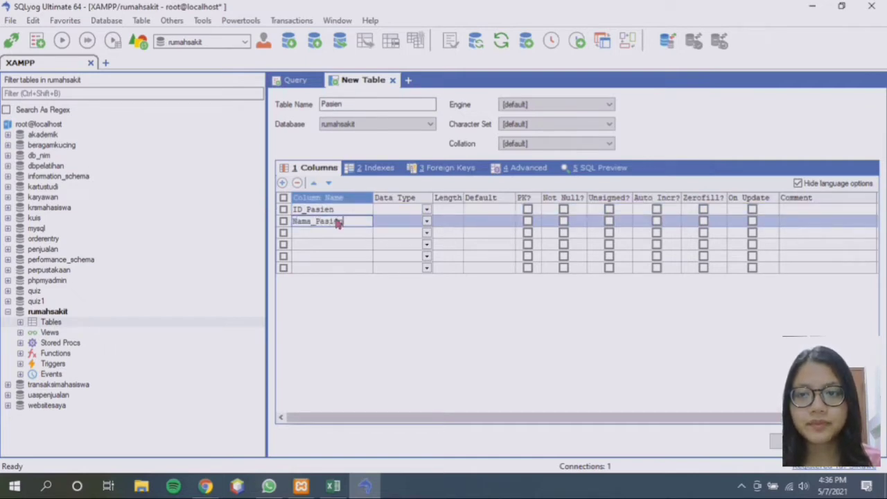
key("Return")
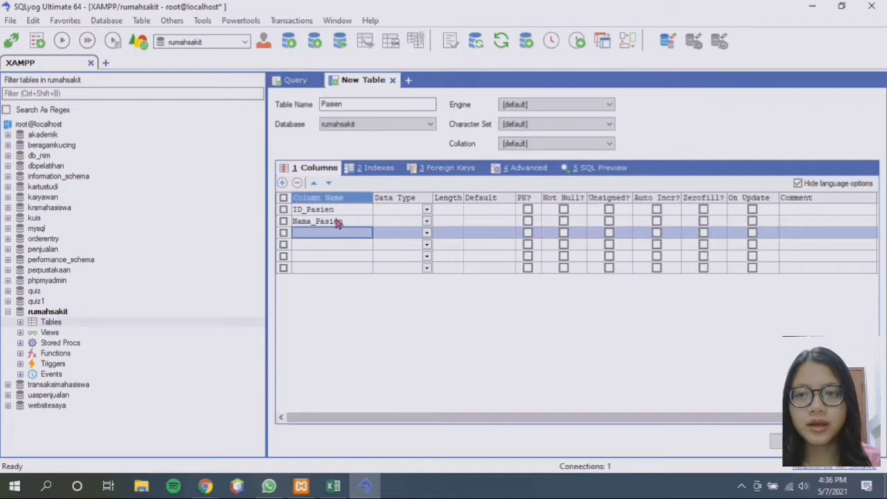
type("Alamat")
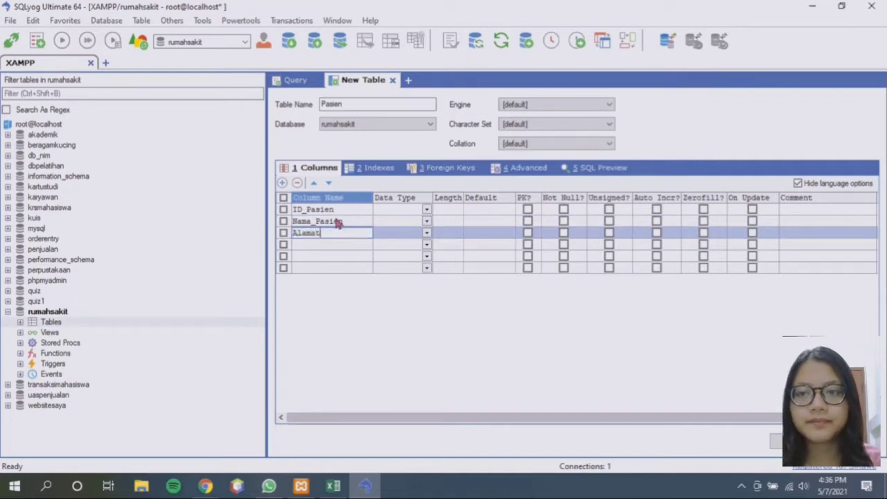
key("Return")
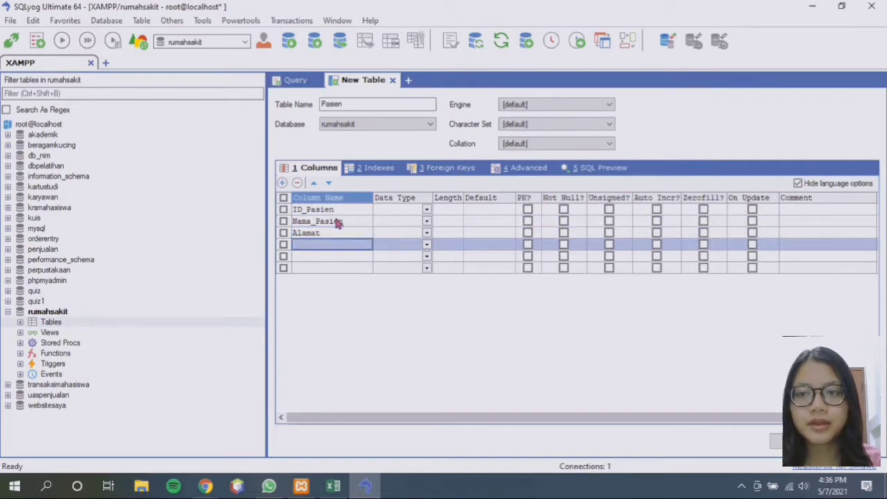
Add columns Penyakit, ID_Dokter, ID_Ruangan and ID_Obat
type("Penyakit")
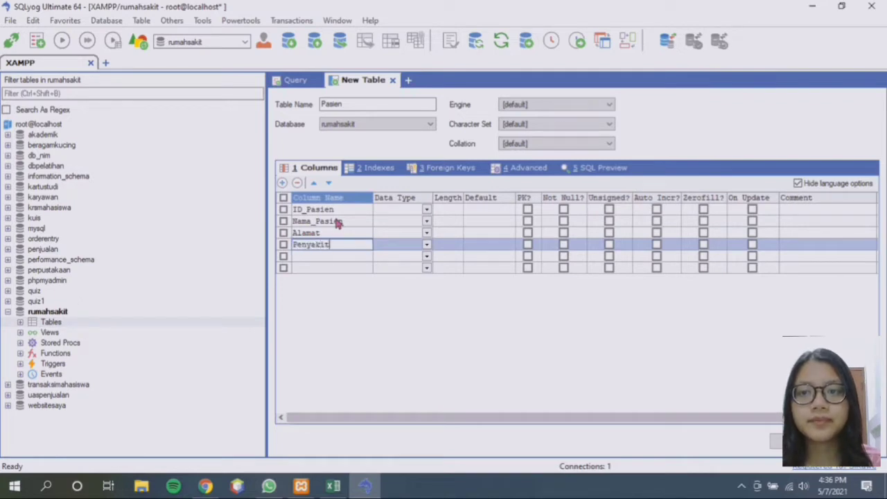
key("Return")
type("ID_")
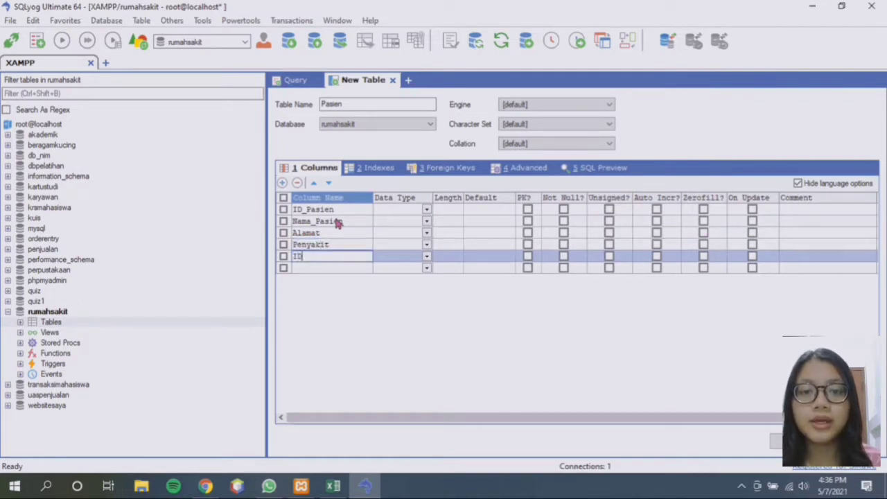
type("DOKTER")
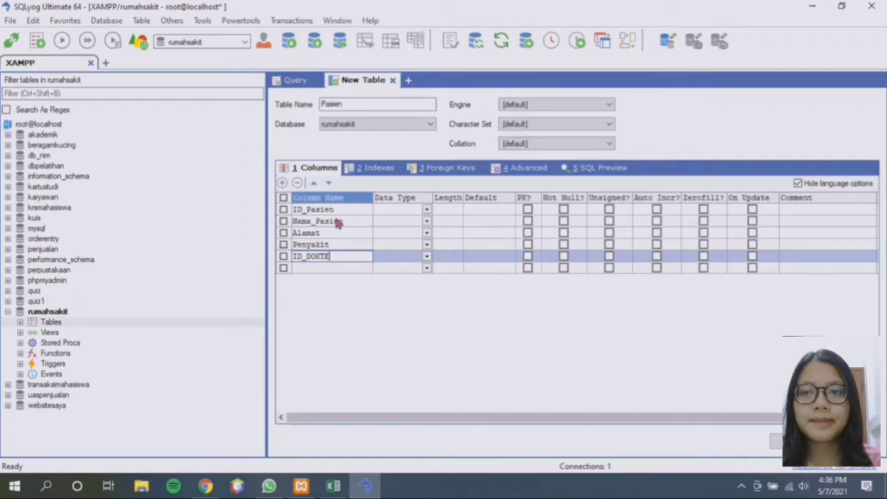
key("BackSpace")
key("BackSpace")
key("BackSpace")
key("BackSpace")
key("BackSpace")
type("okter")
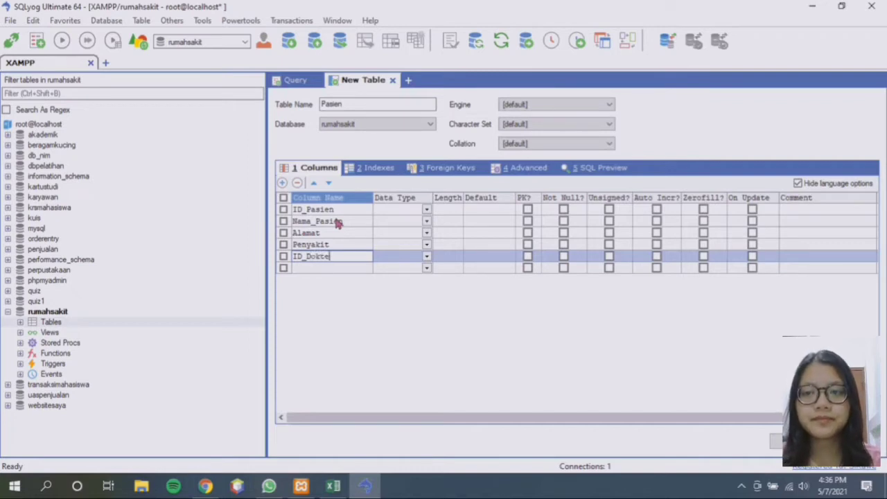
key("Return")
type("I")
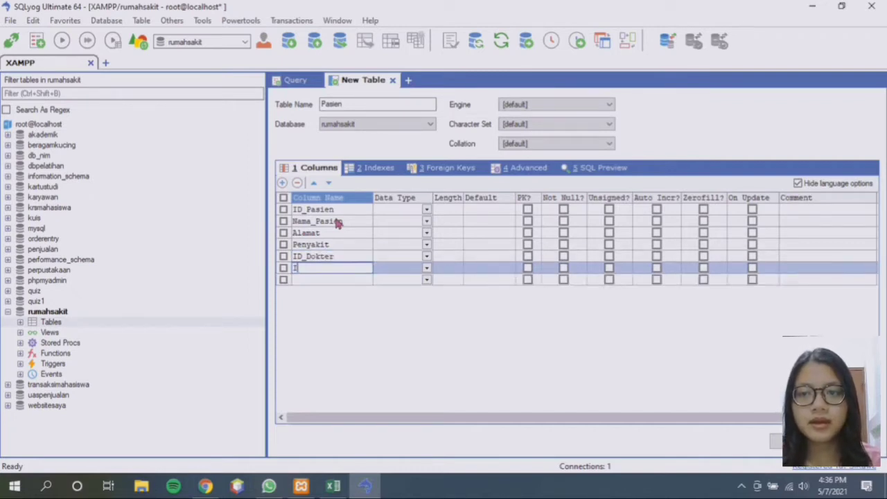
type("D_Ruangan")
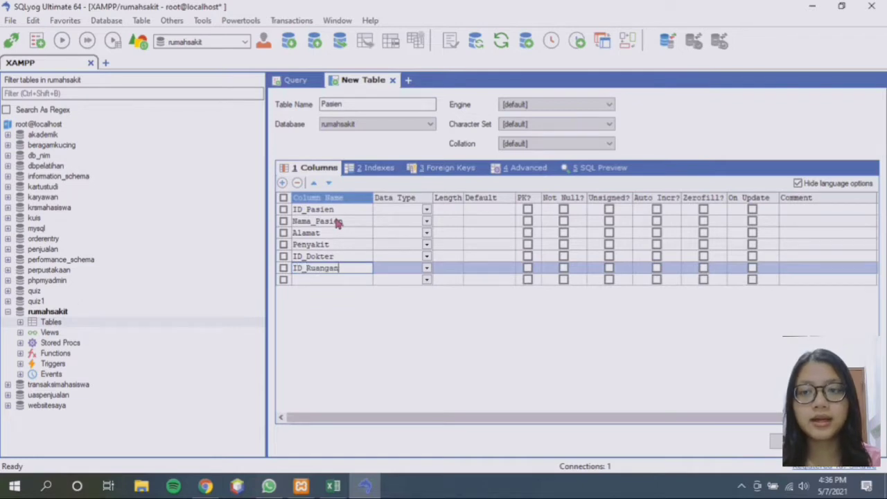
key("Return")
type("ID")
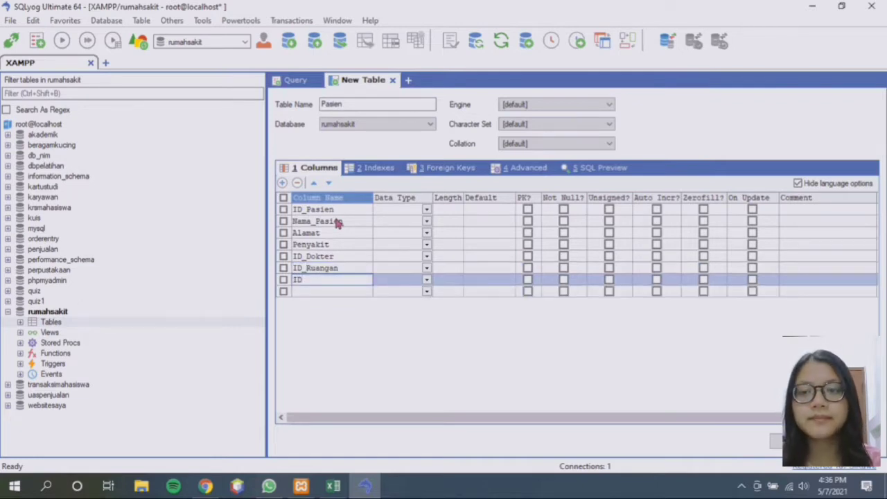
type("_Obat")
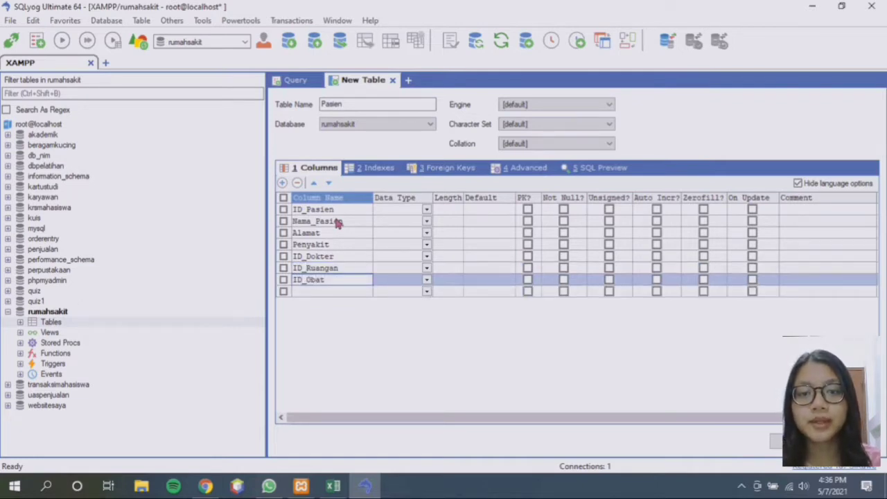
Make ID_Pasien an int(10) primary key
left_click(388, 210)
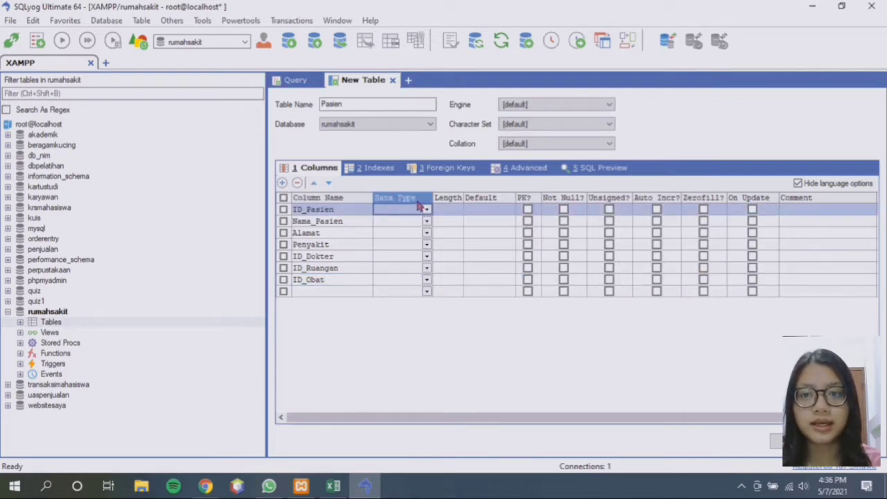
left_click(427, 210)
type("i")
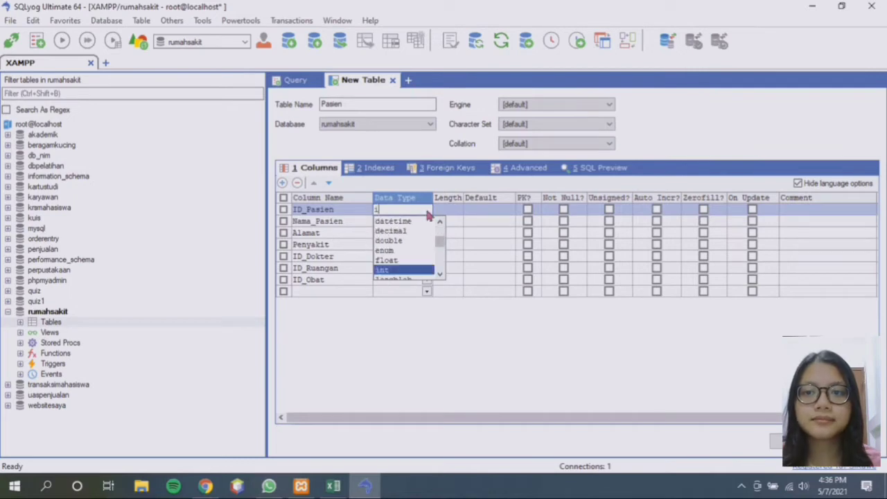
type("nt")
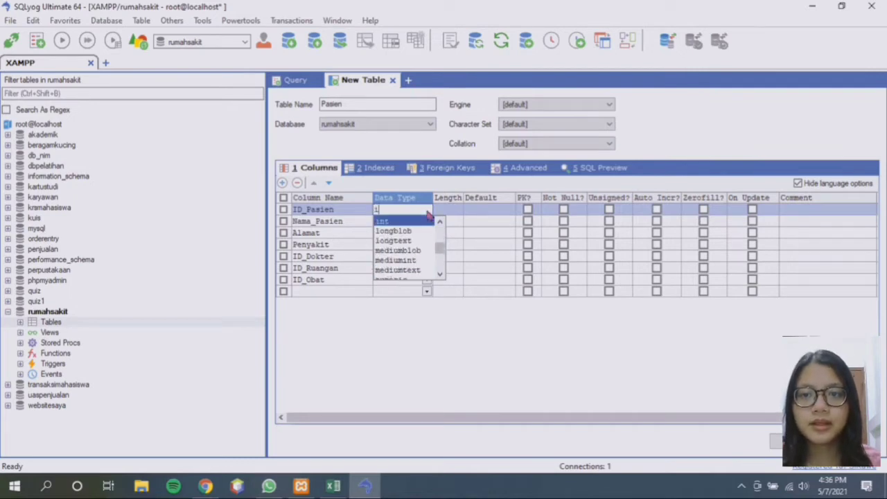
key("Tab")
left_click(449, 212)
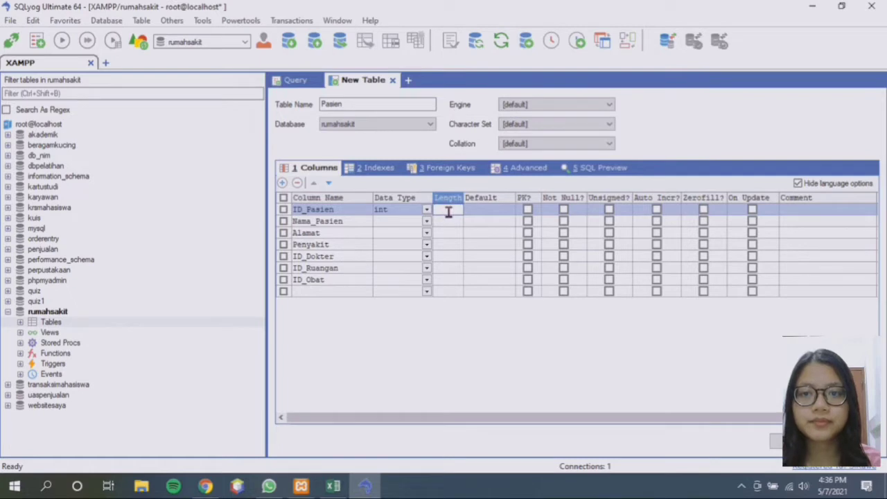
type("10")
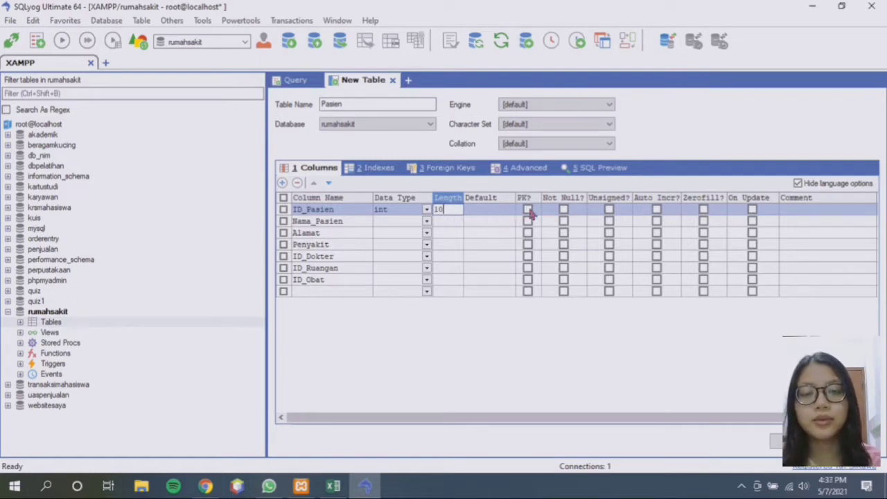
left_click(527, 211)
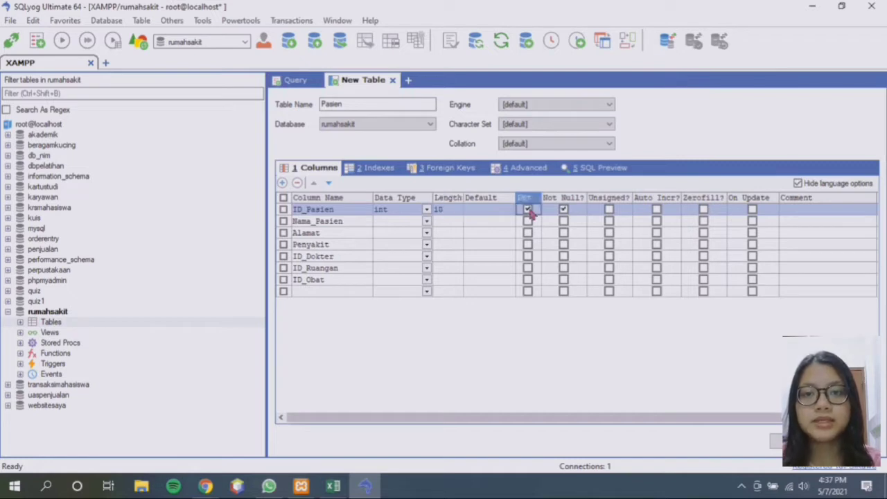
Set Nama_Pasien to varchar and Alamat to varchar(50), both not null
left_click(415, 222)
left_click(426, 221)
type("varchar")
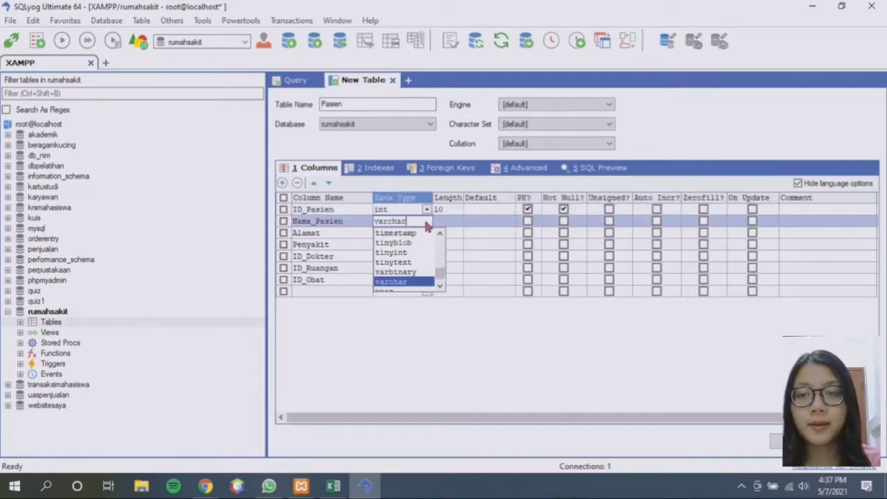
key("Tab")
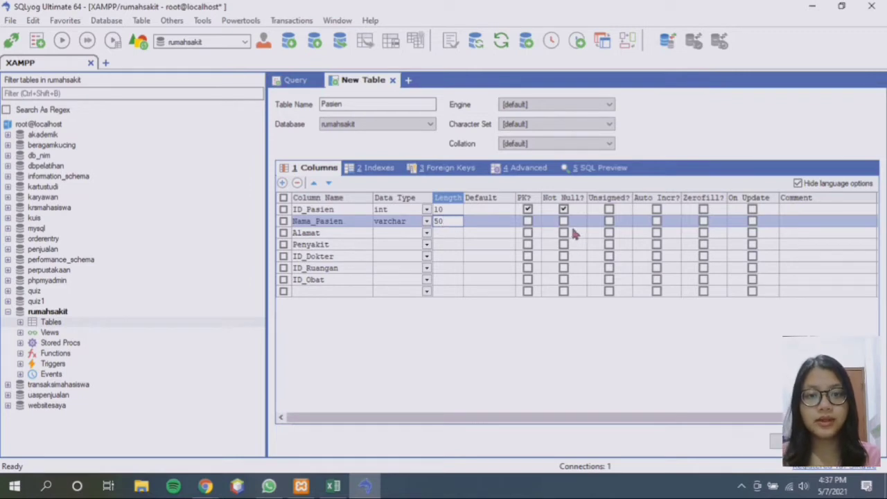
left_click(563, 221)
left_click(405, 234)
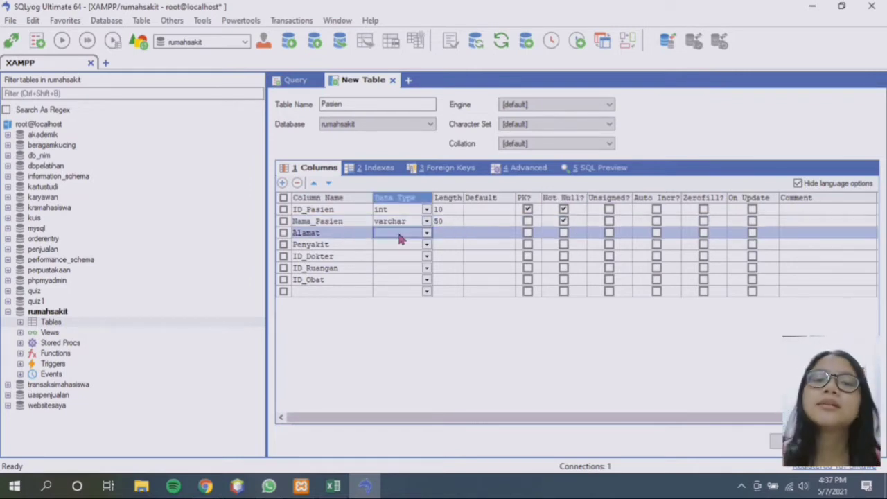
type("varc")
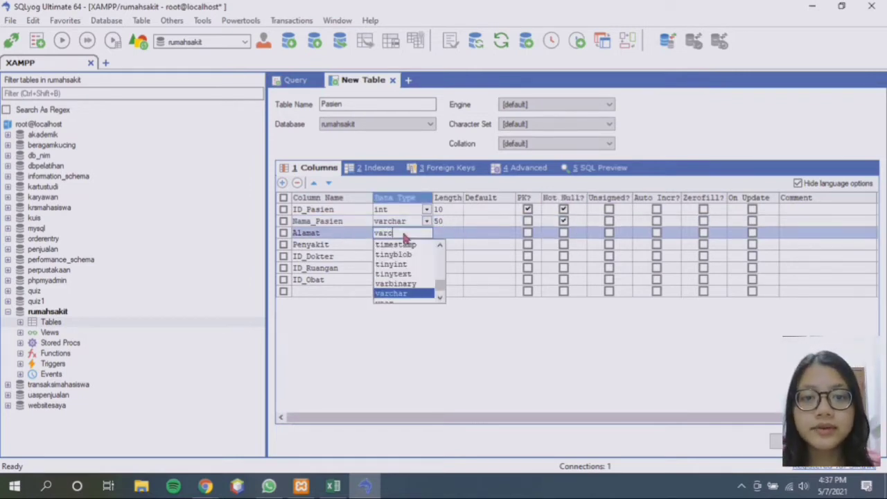
key("Tab")
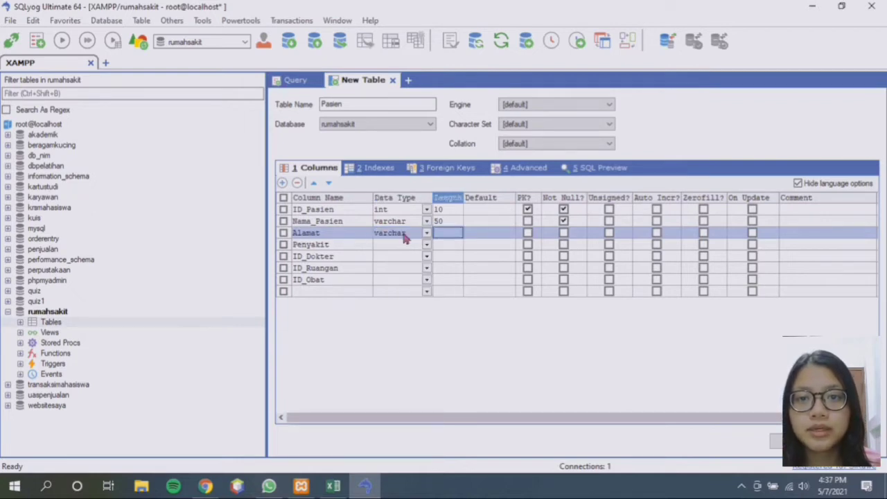
type("50")
left_click(564, 233)
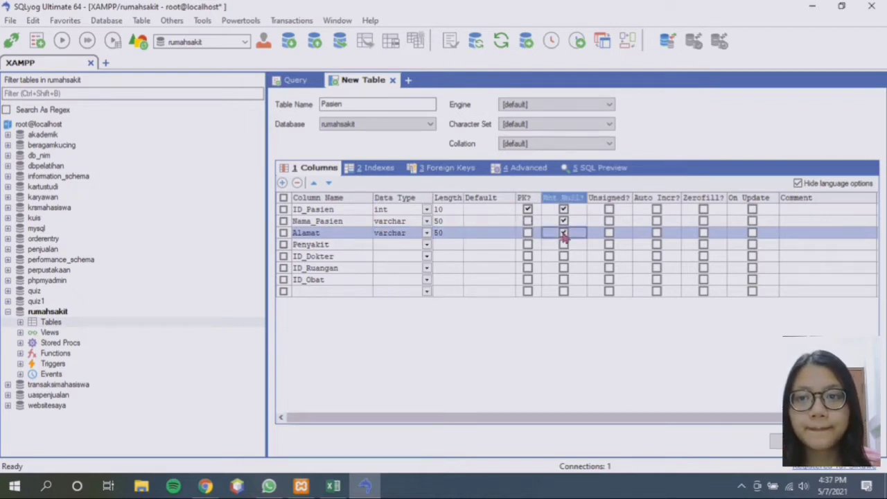
Set Penyakit to varchar(50) and ID_Dokter to char(10), both not null
left_click(393, 244)
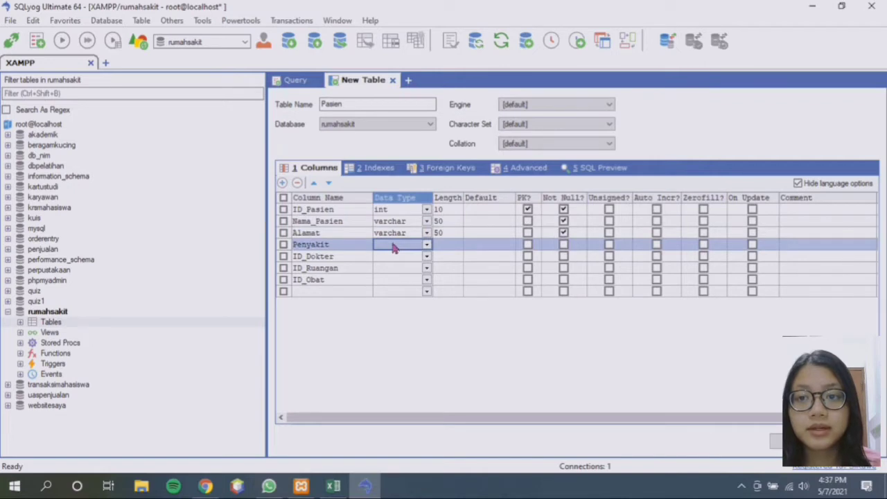
type("varchar")
key("Tab")
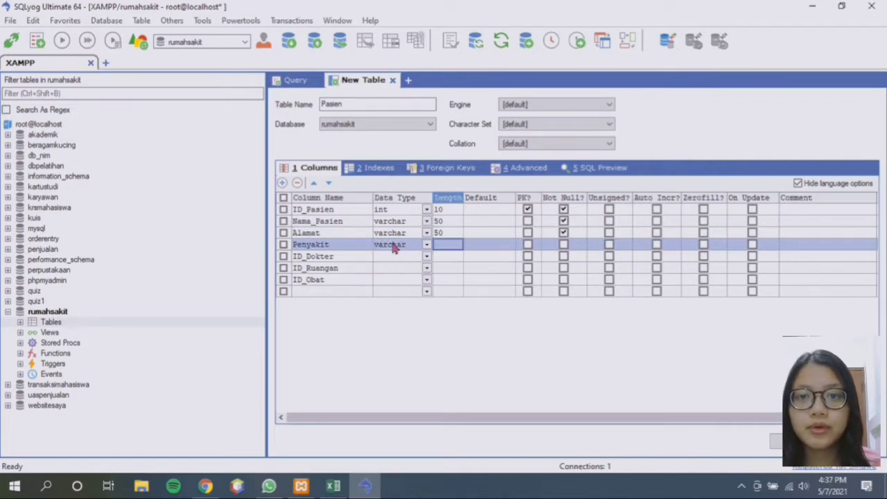
type("50")
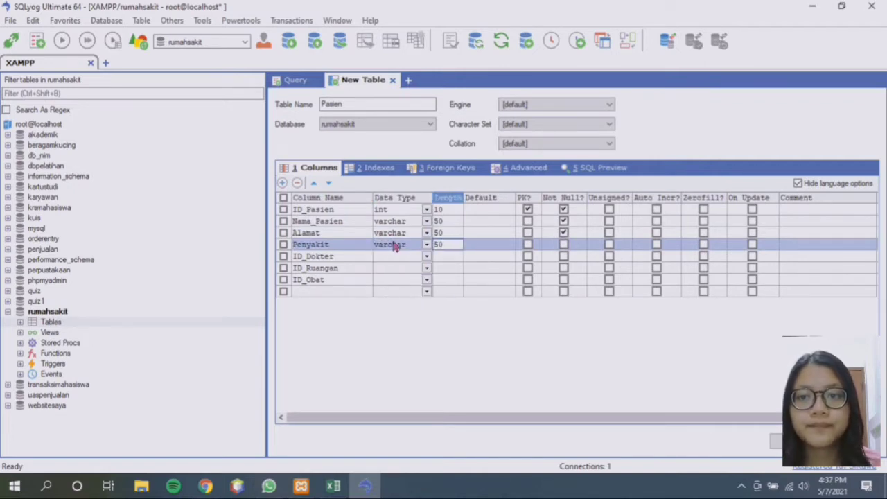
left_click(563, 246)
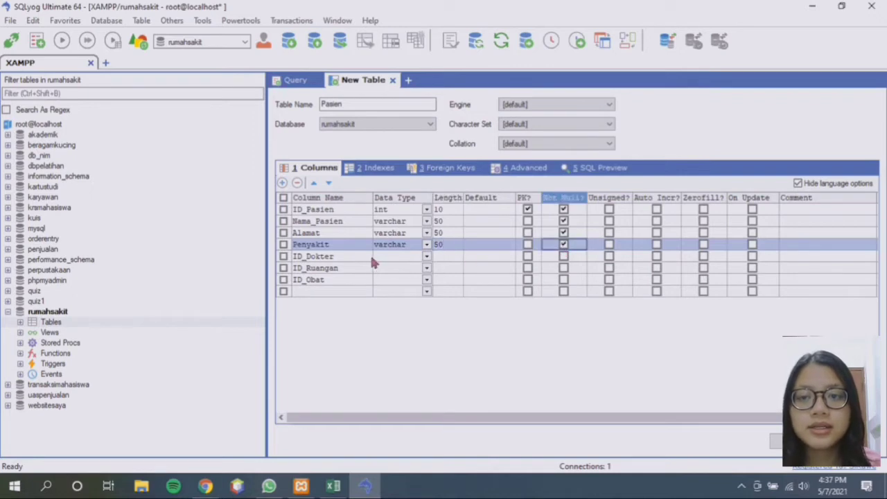
left_click(398, 256)
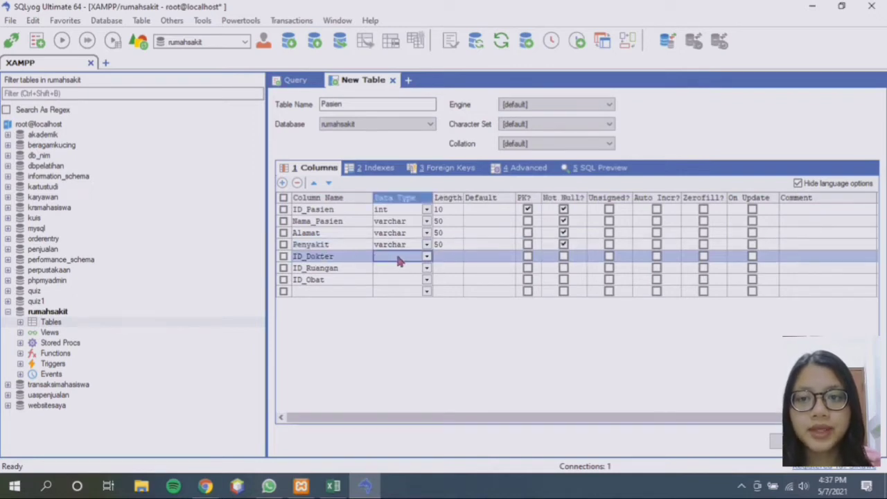
type("char")
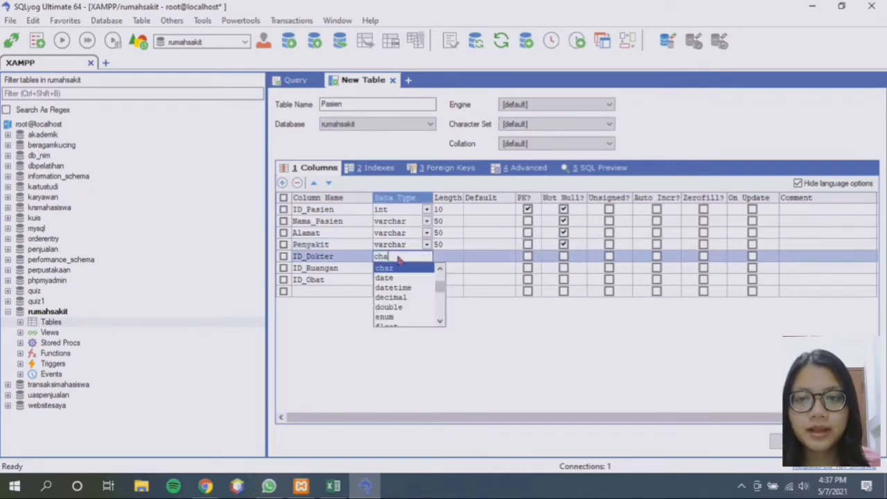
key("Tab")
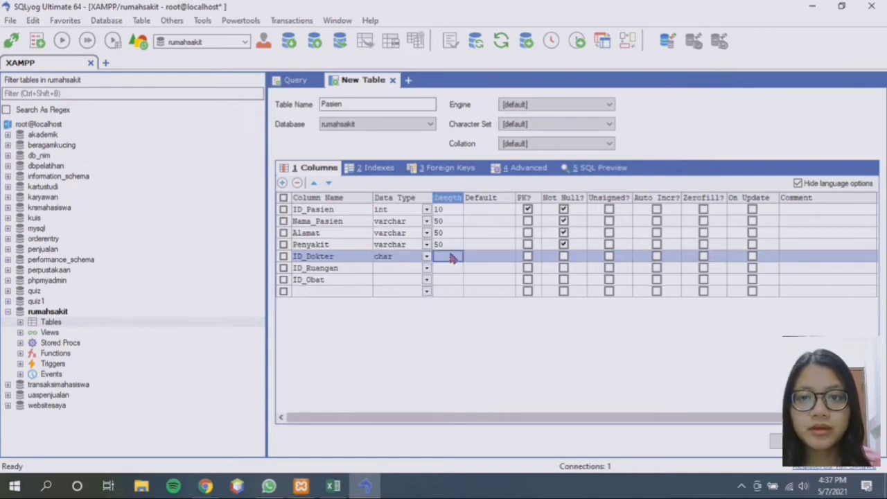
type("10")
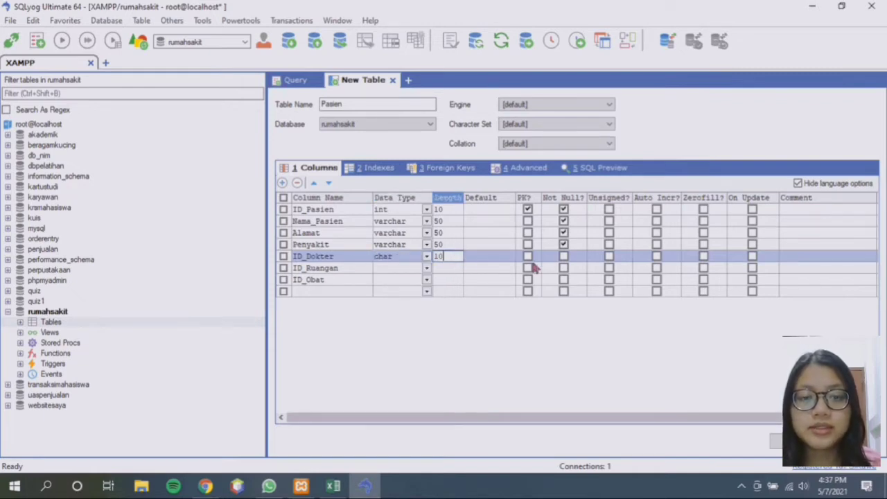
left_click(563, 256)
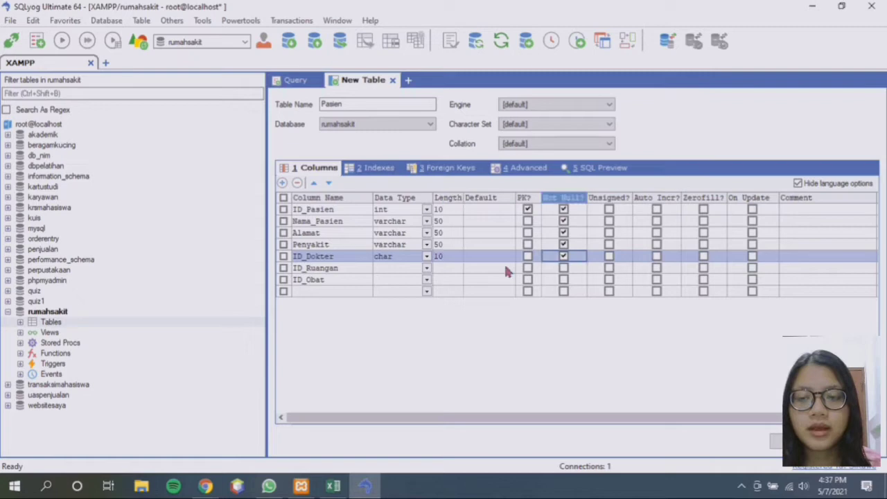
Set ID_Ruangan to int(10) and ID_Obat to char(10), both not null
left_click(380, 270)
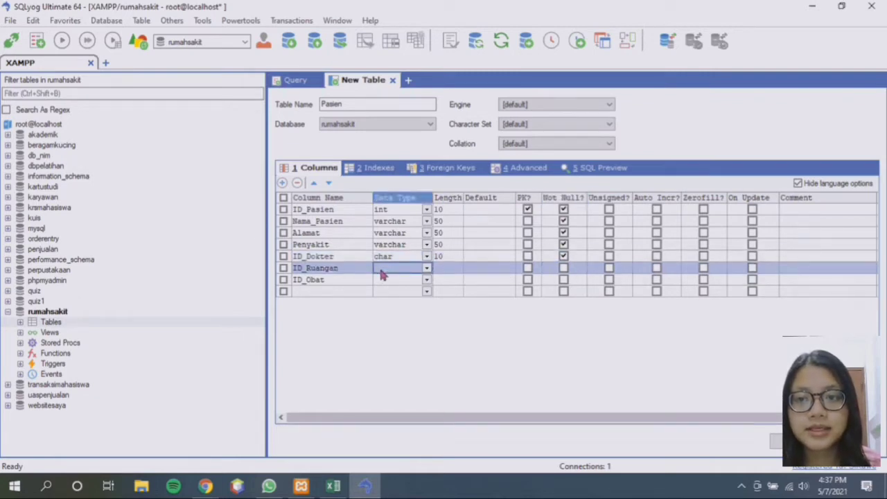
type("int")
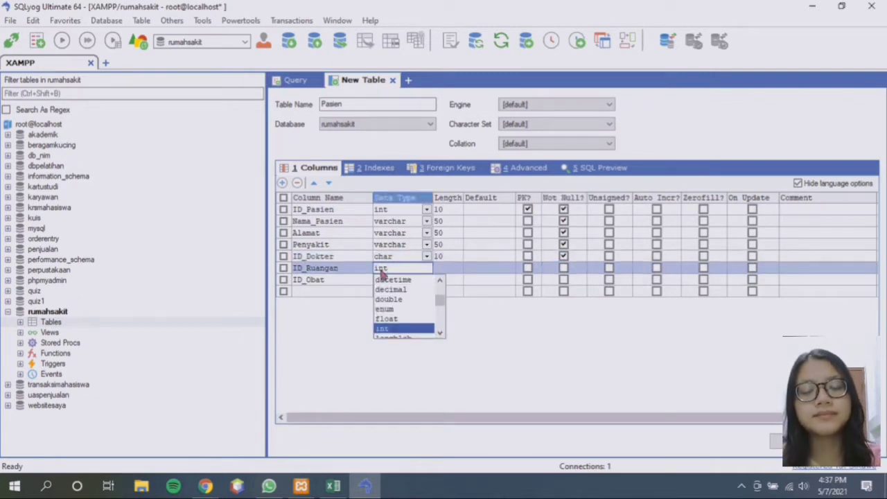
key("Tab")
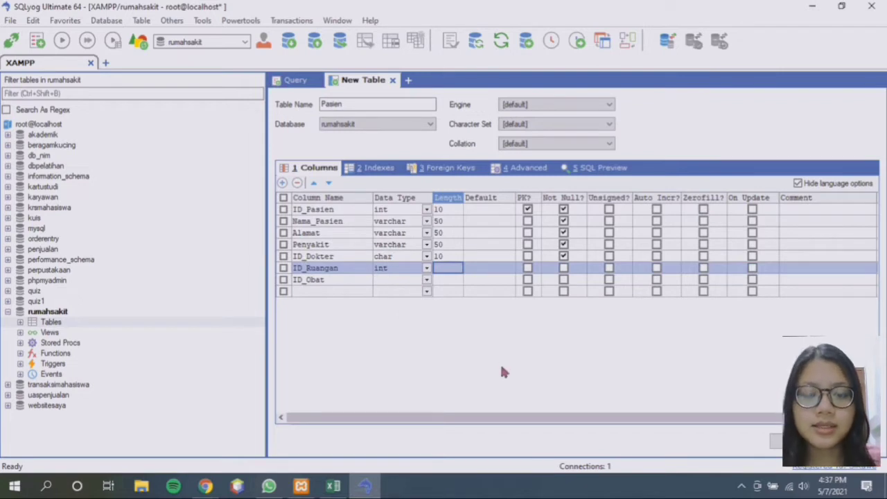
type("10")
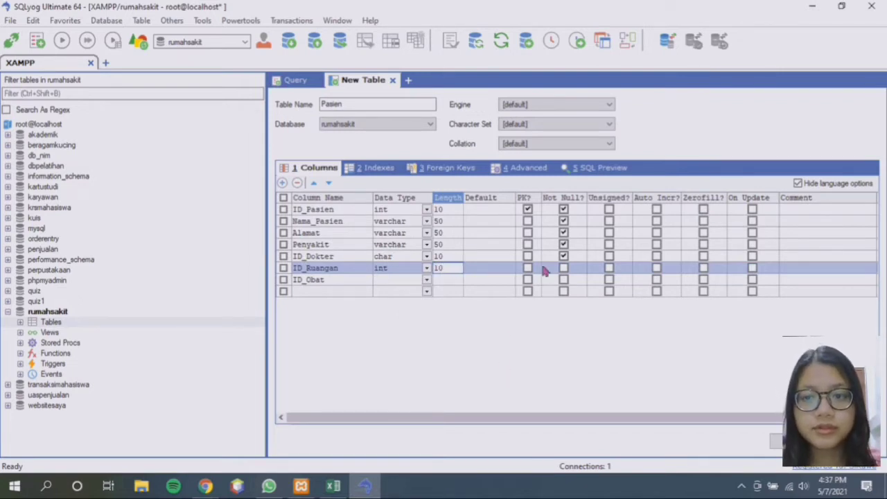
left_click(563, 268)
left_click(376, 281)
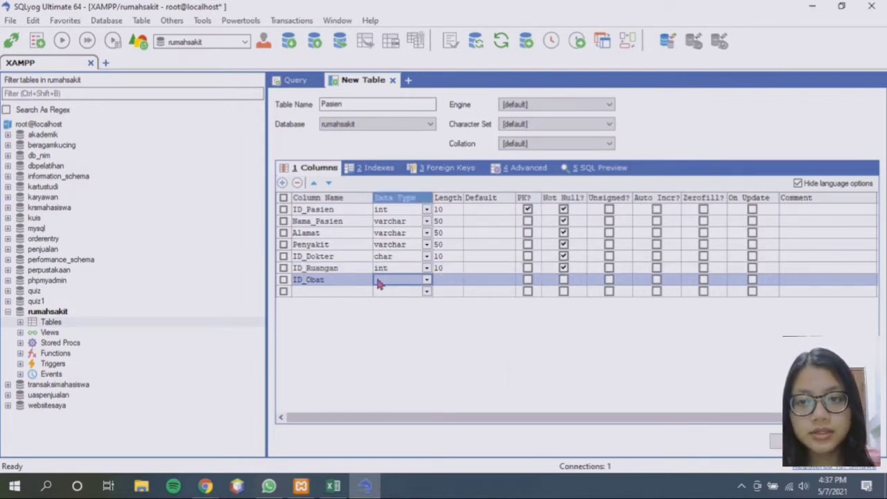
type("char")
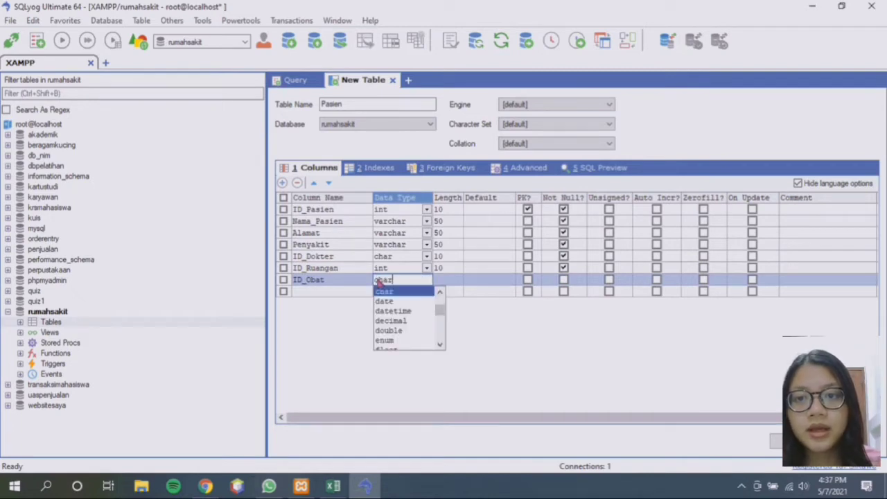
key("Tab")
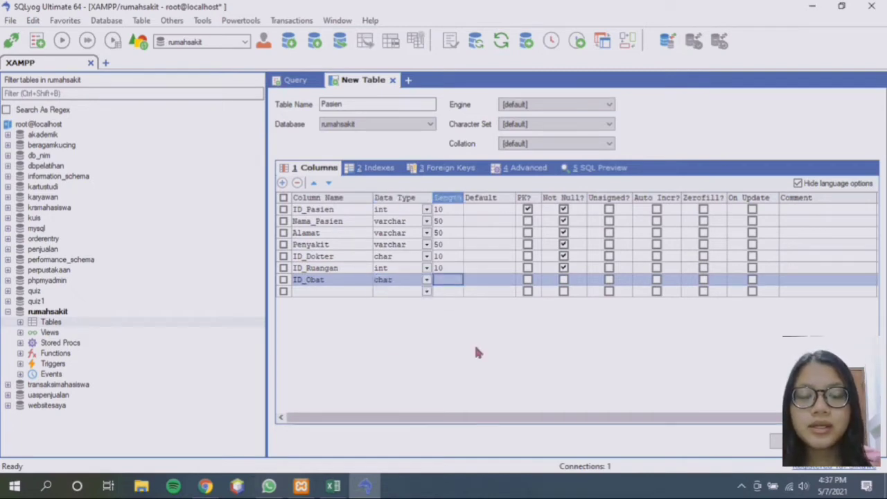
type("10")
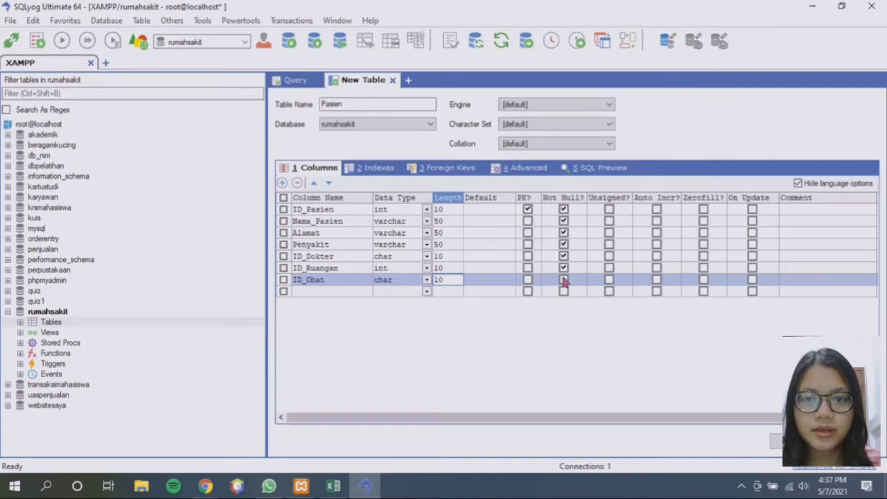
left_click(563, 280)
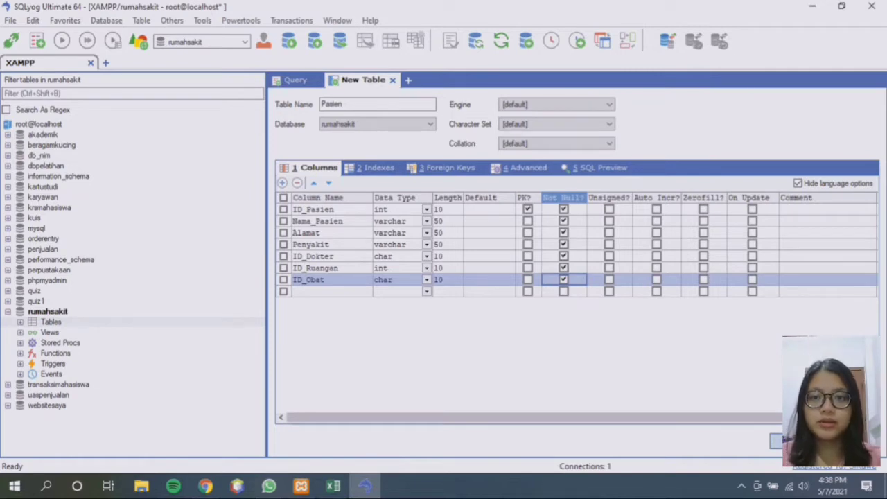
Save the Pasien table and answer Yes to creating another table
left_click(794, 441)
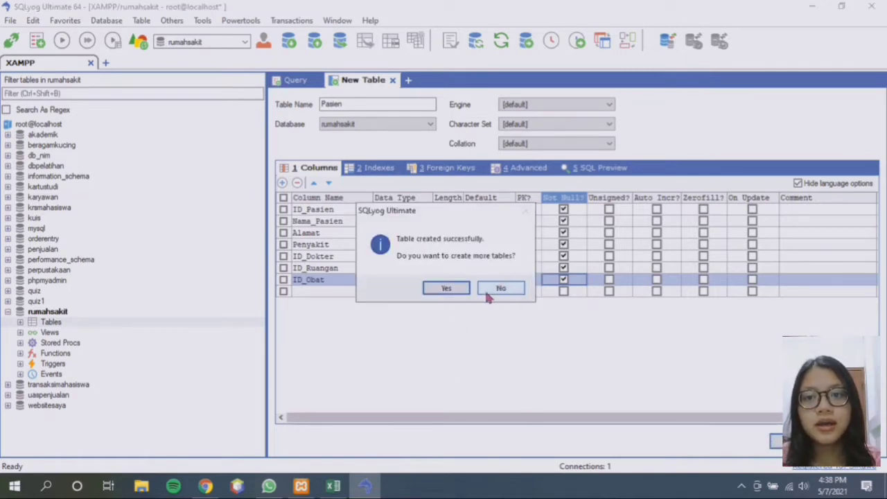
left_click(447, 288)
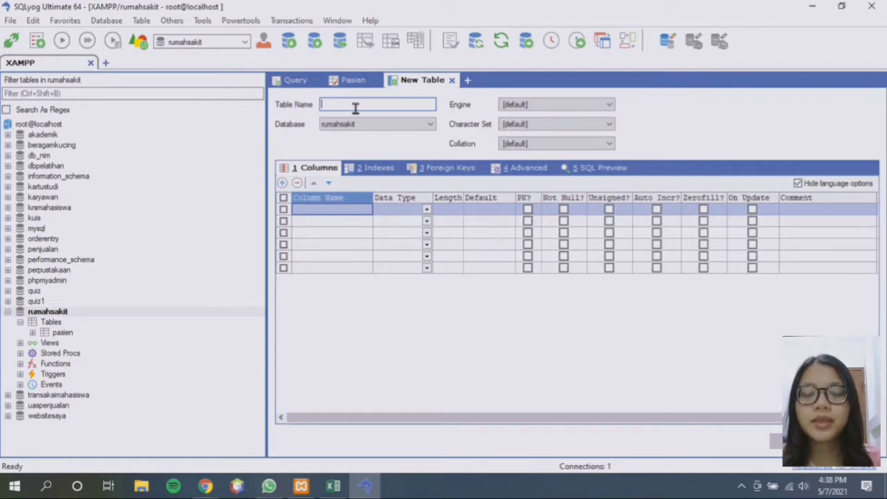
Type Dokter as the table name and enter columns ID_Dokter, Nama_Dokter, Alamat, Spesialis
type("d")
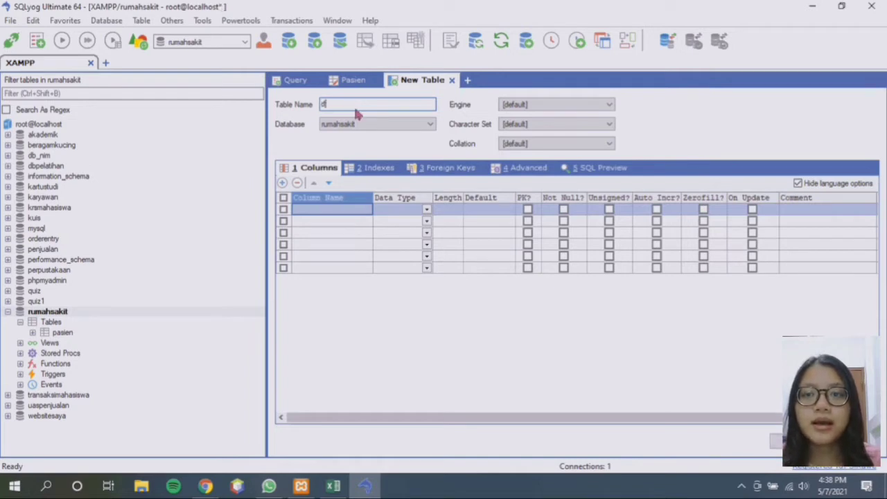
key("BackSpace")
type("Dokter")
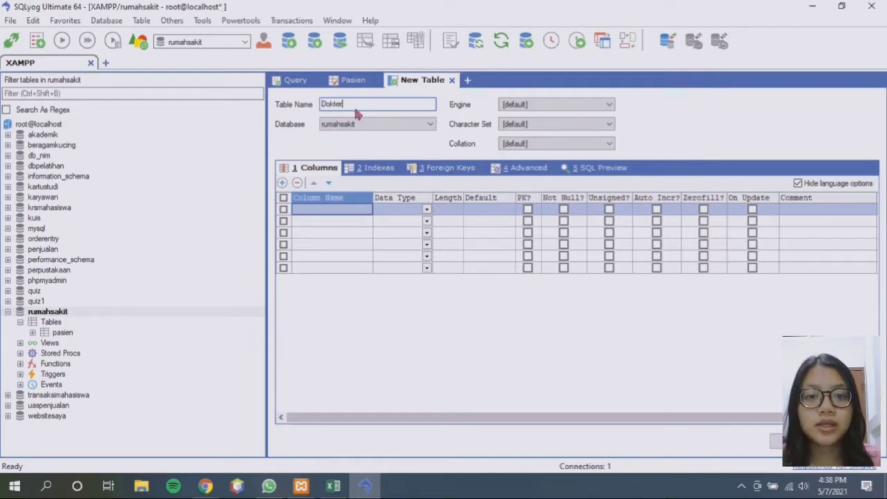
left_click(309, 210)
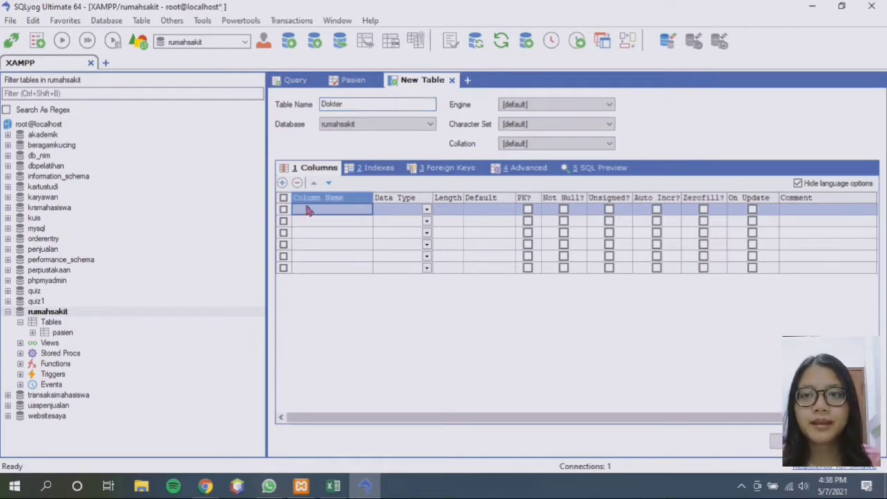
left_click(309, 209)
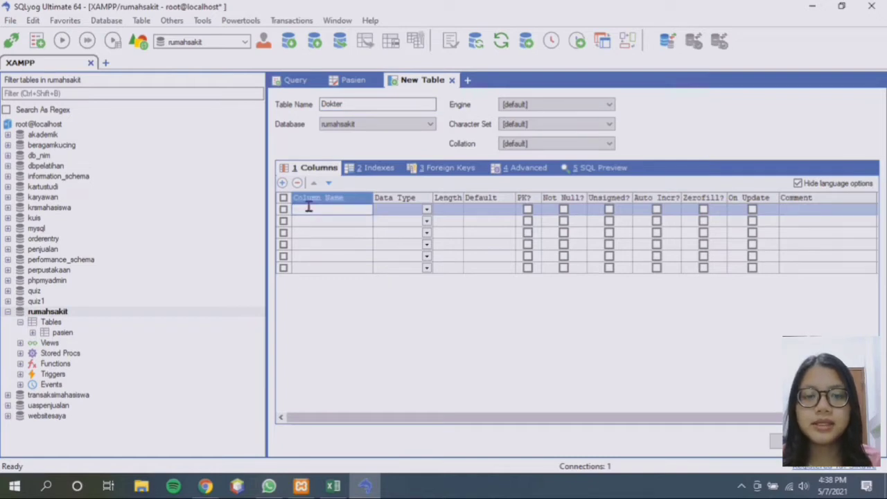
type("ID")
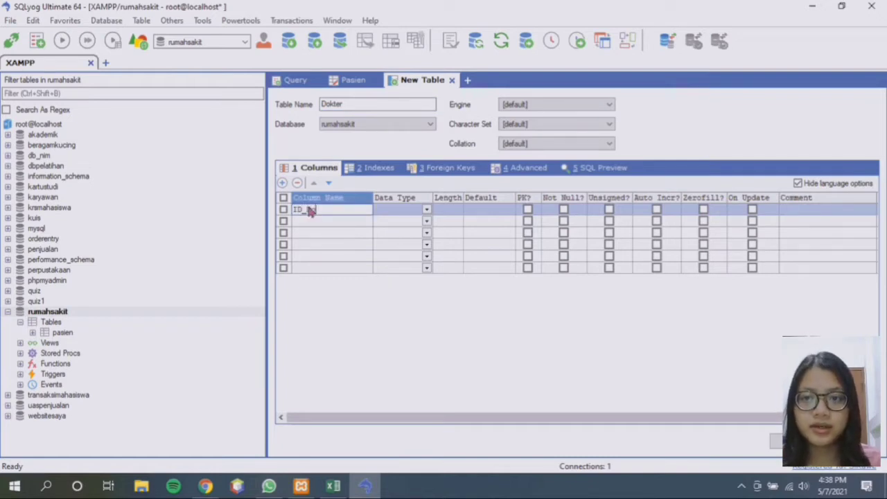
type("_Dokter")
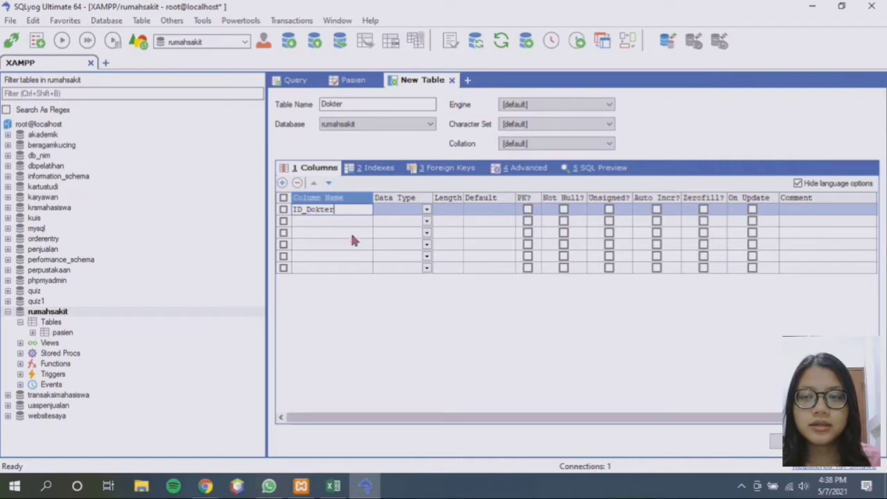
key("Down")
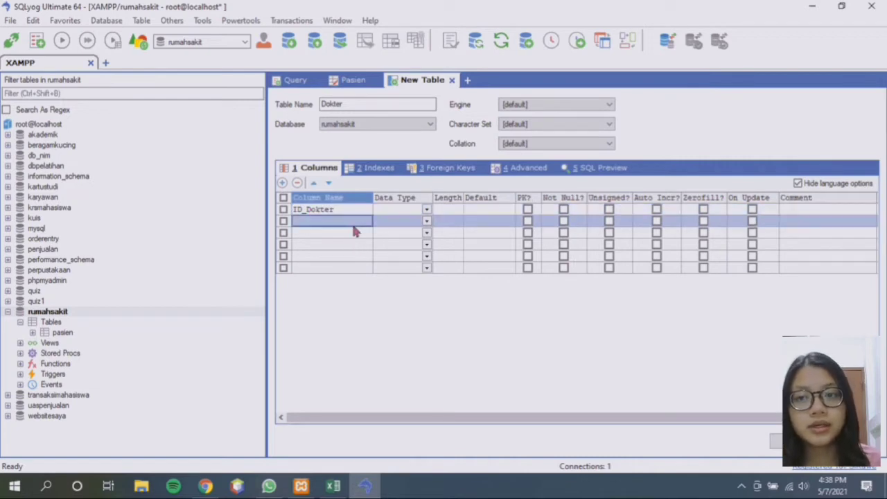
type("Nama_Dokter")
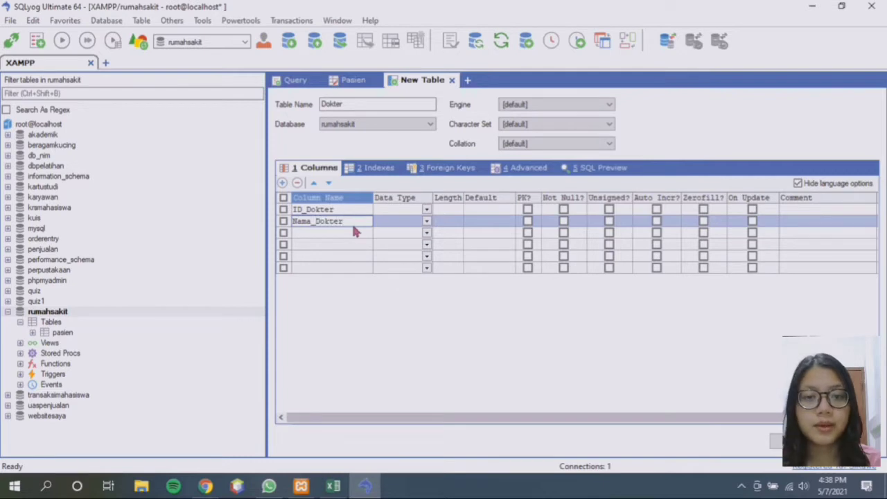
key("Down")
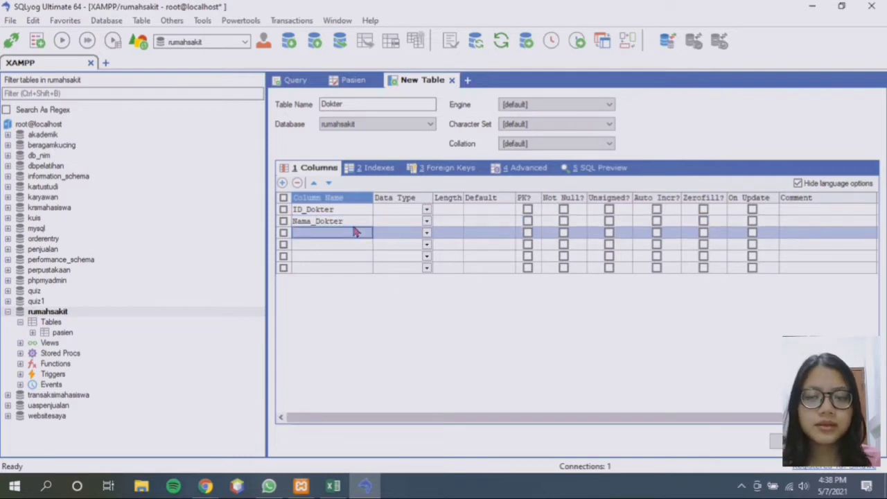
type("A")
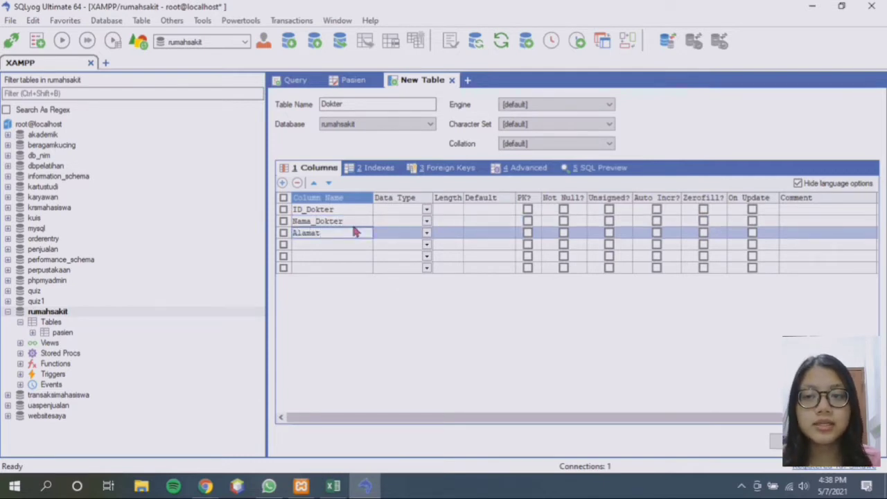
type("lamat")
key("Down")
type("Spesialis")
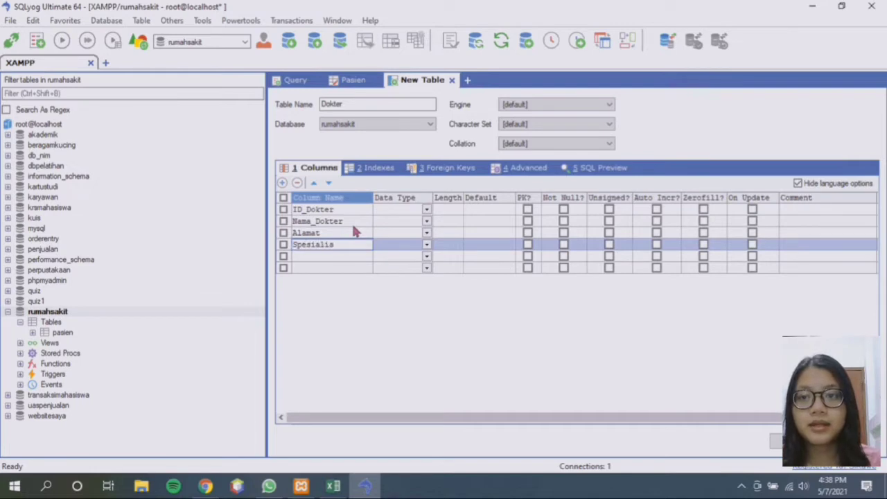
Make ID_Dokter a char(10) primary key
left_click(416, 209)
left_click(425, 209)
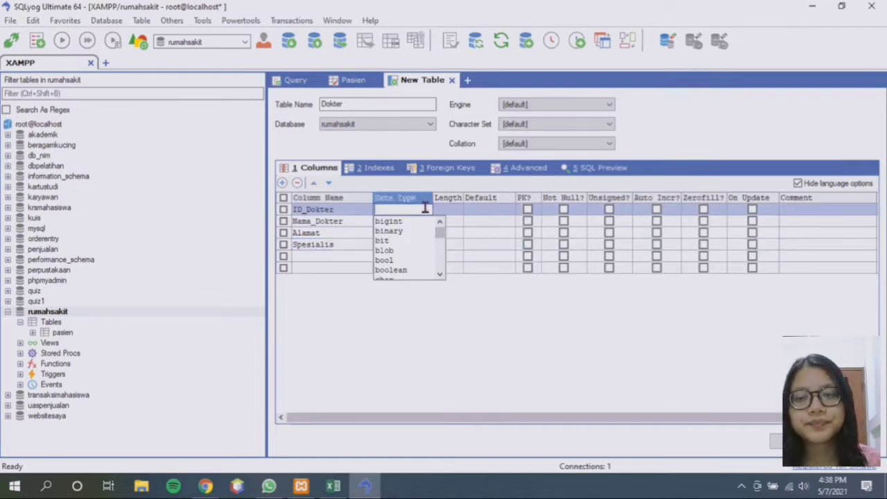
type("int")
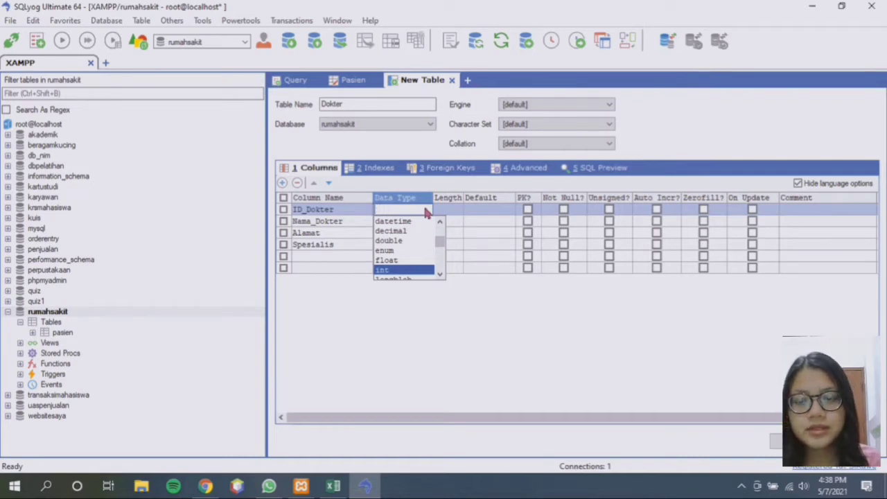
type("char")
key("Tab")
left_click(439, 212)
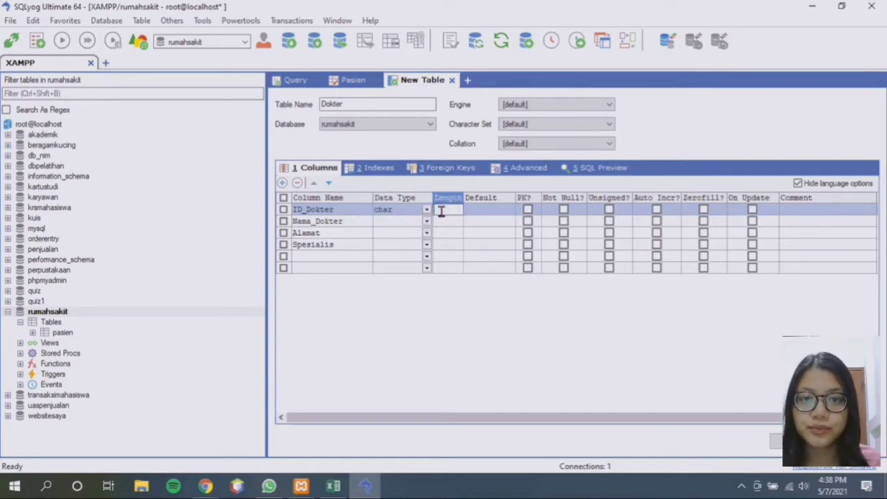
type("1")
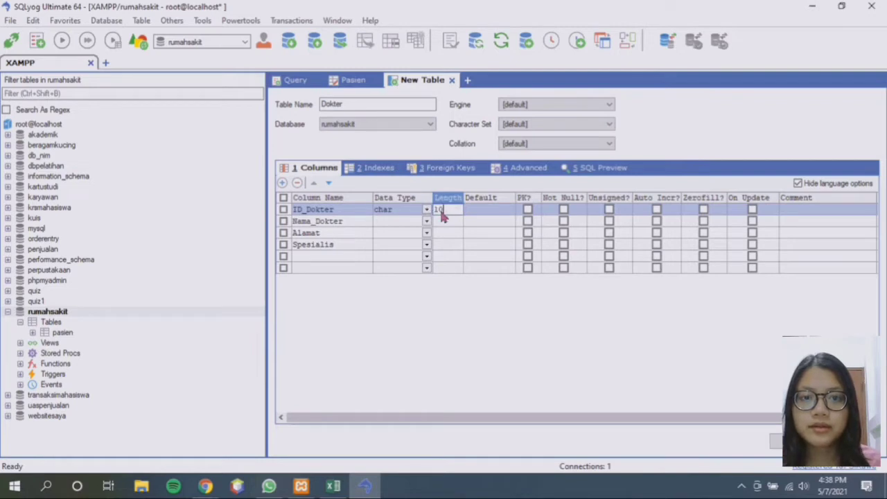
type("0")
left_click(528, 209)
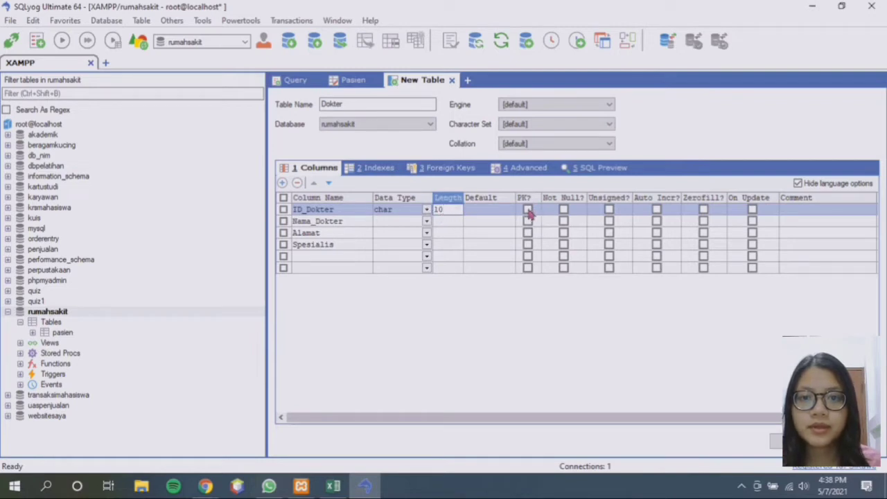
Set Nama_Dokter to varchar(50) and Alamat to varchar, both required
left_click(386, 223)
type("varc")
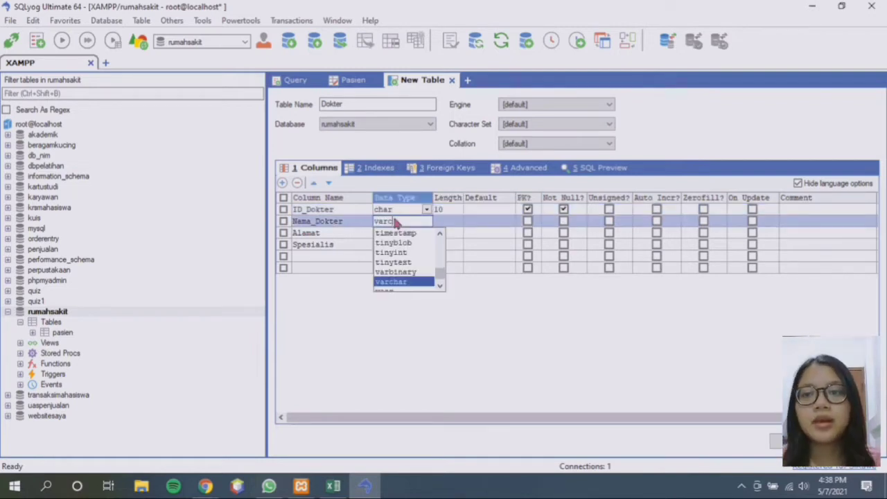
key("Tab")
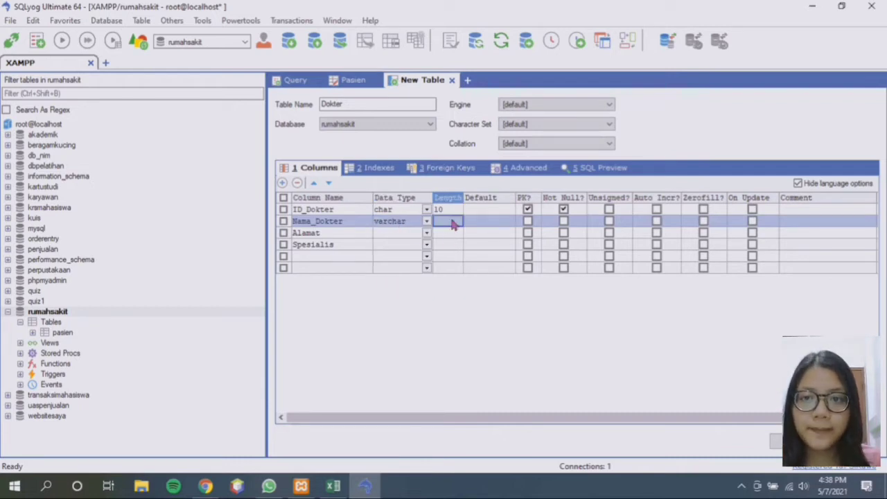
type("5")
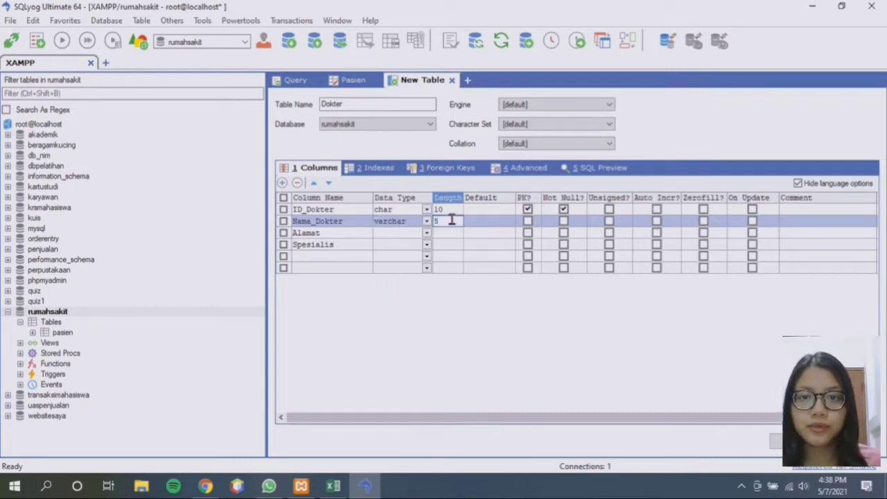
type("0")
left_click(564, 223)
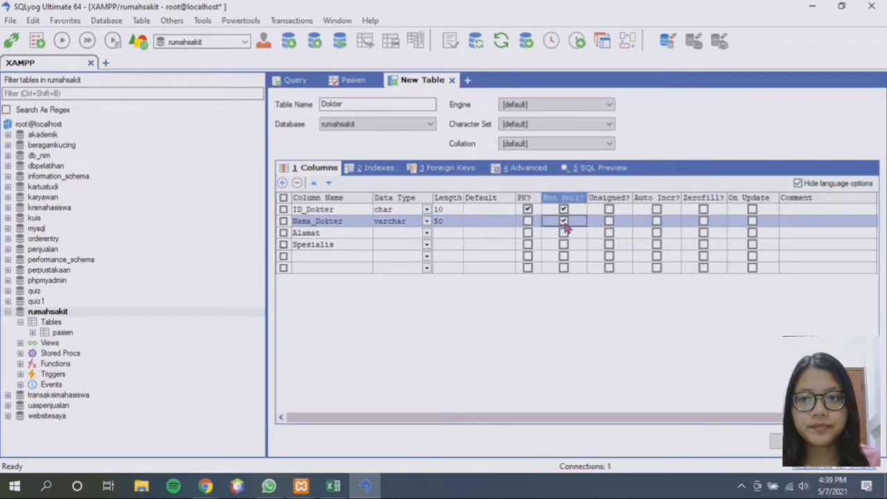
left_click(386, 235)
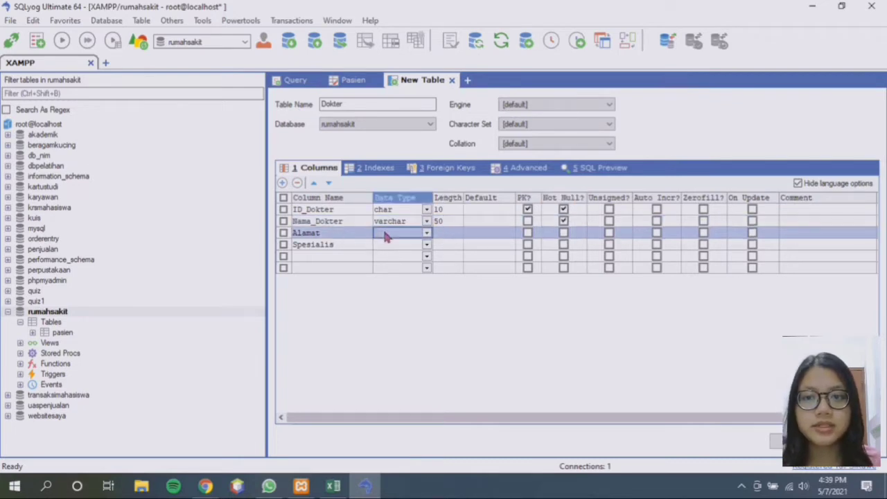
type("varchar")
key("Tab")
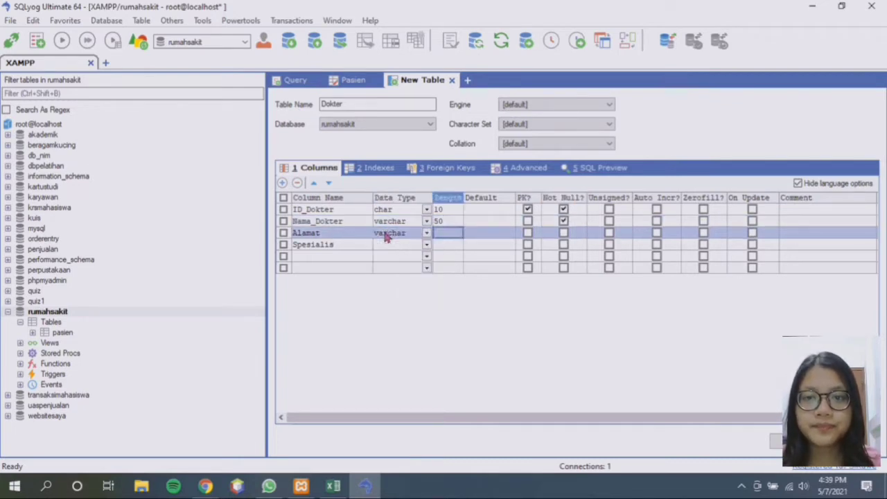
type("50")
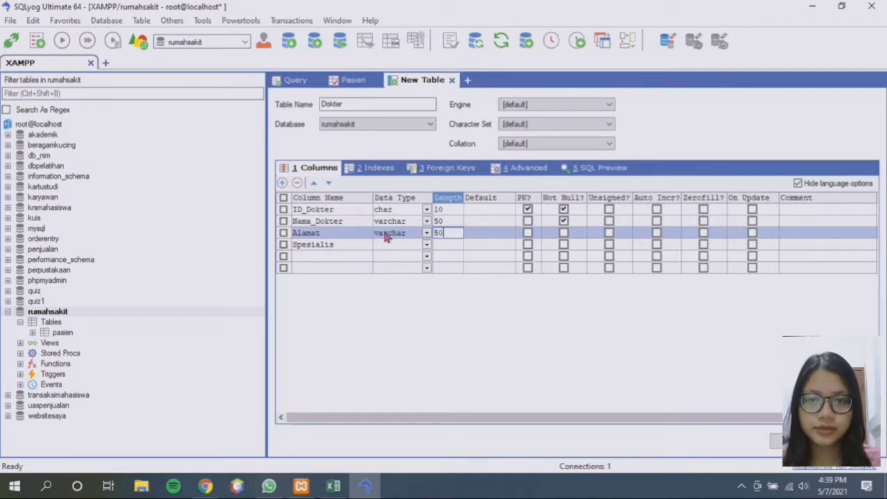
left_click(562, 234)
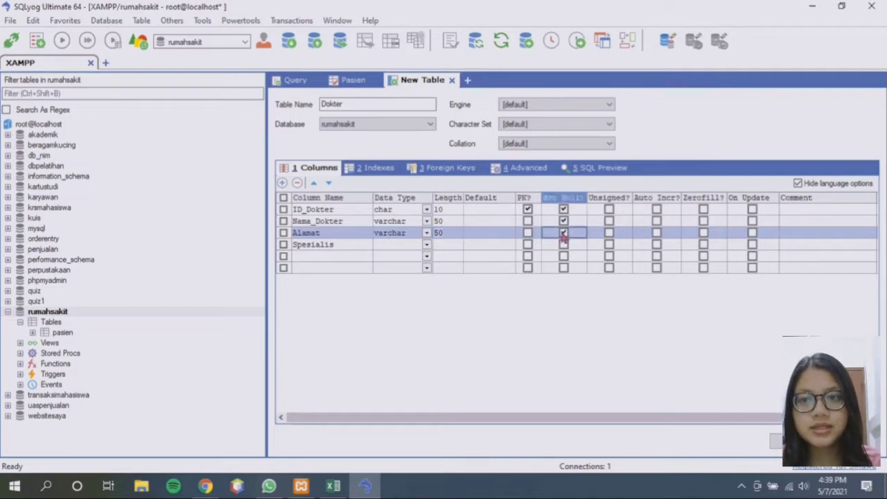
Make Spesialis varchar(50) not null and save the Dokter table
left_click(397, 247)
type("varchar")
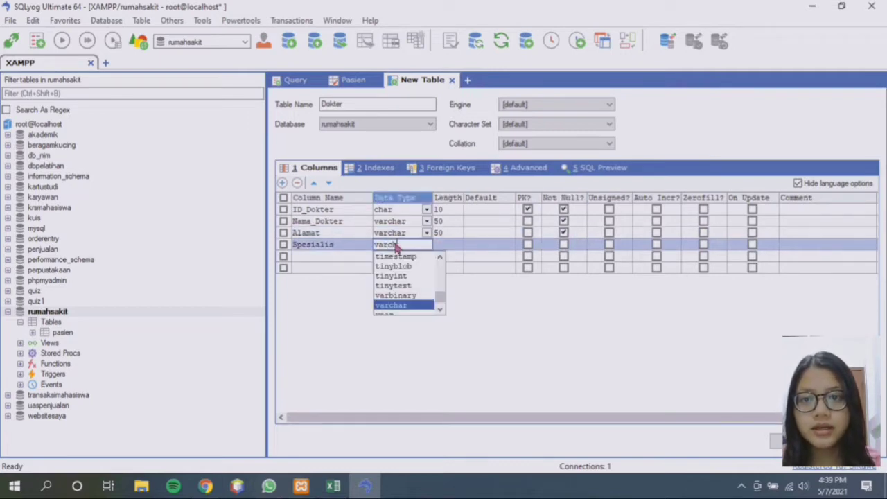
key("Tab")
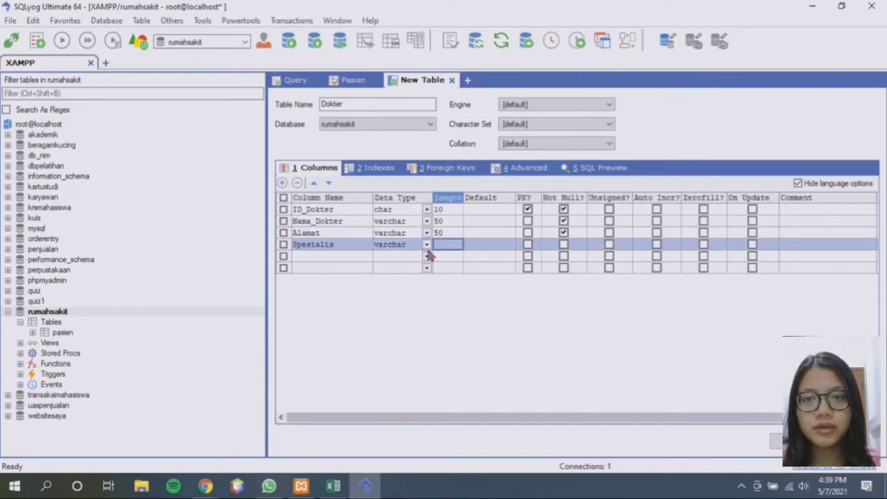
type("50")
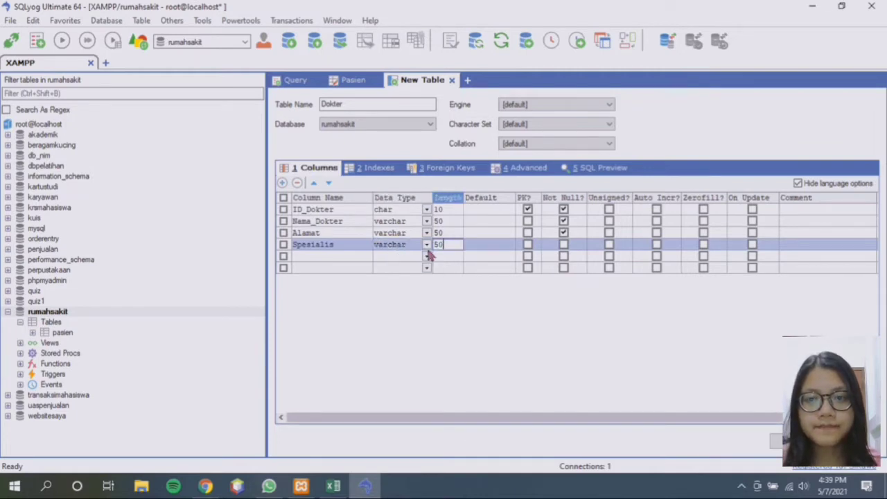
left_click(564, 245)
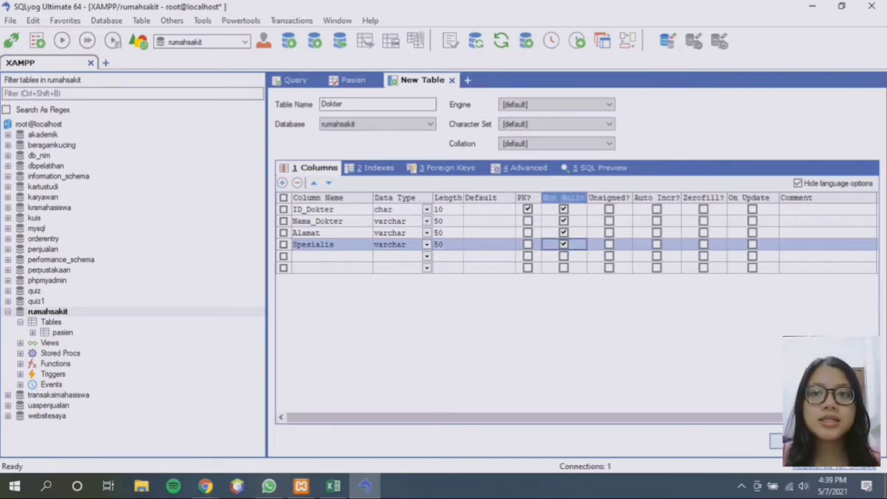
left_click(794, 441)
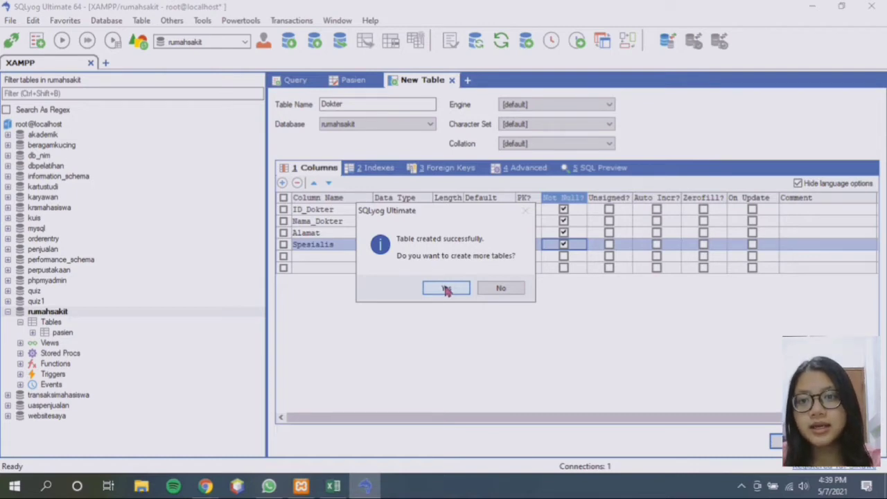
Accept the prompt with Yes, expand rumahsakit, and select the pasien table
left_click(445, 289)
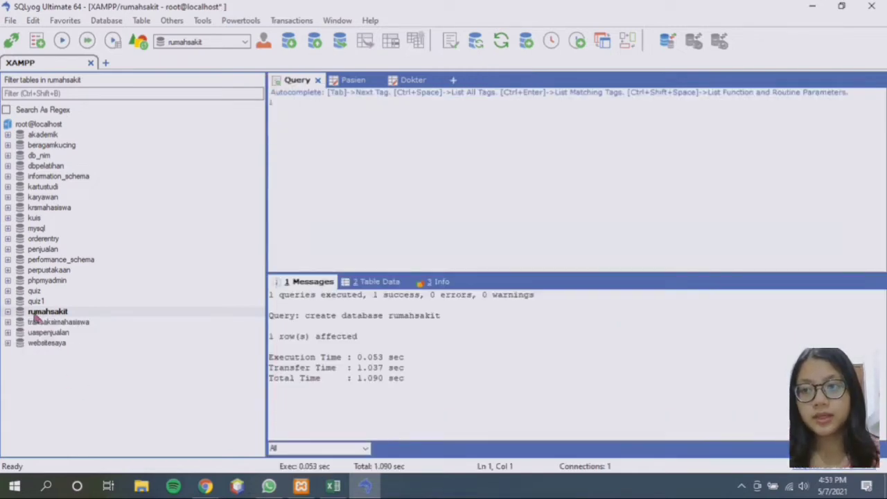
left_click(8, 313)
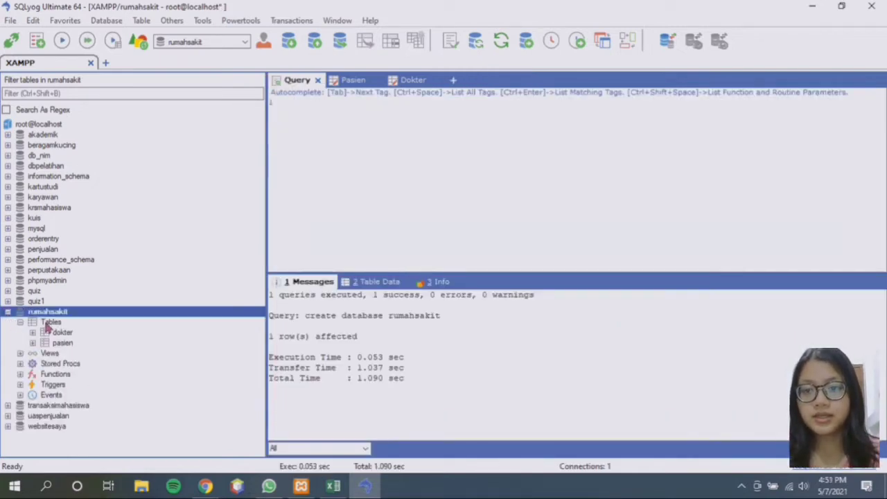
left_click(62, 343)
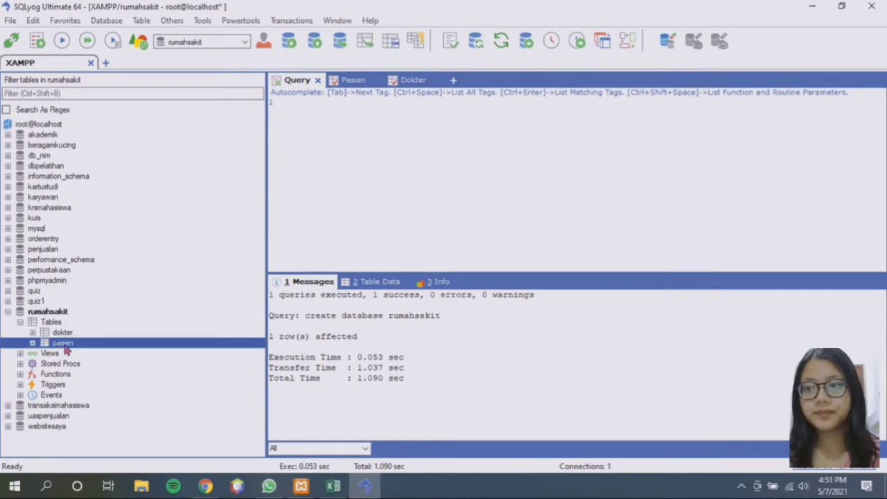
Show the pasien table's data and enter ID 199001 and the first patient's name
left_click(379, 290)
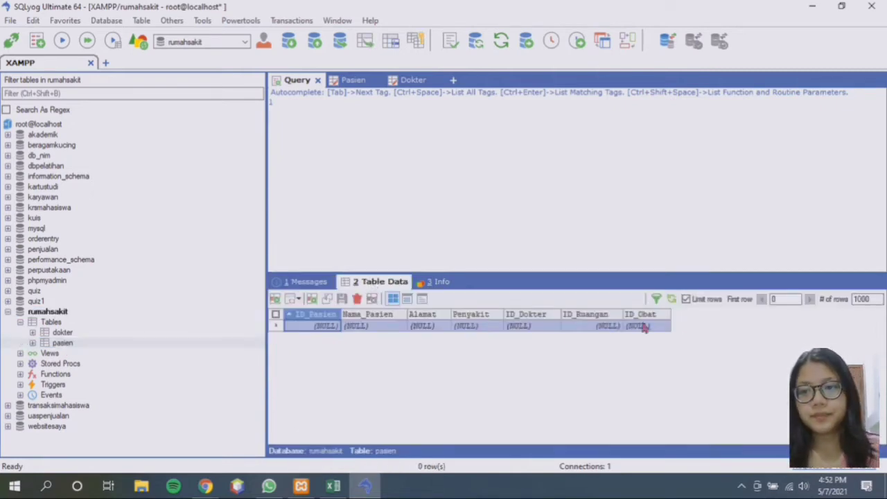
double_click(326, 328)
key("BackSpace")
type("1")
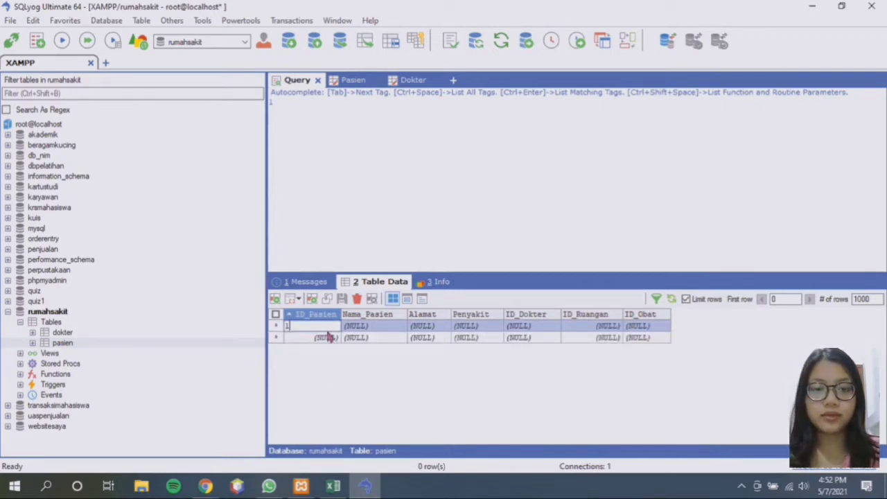
type("99001")
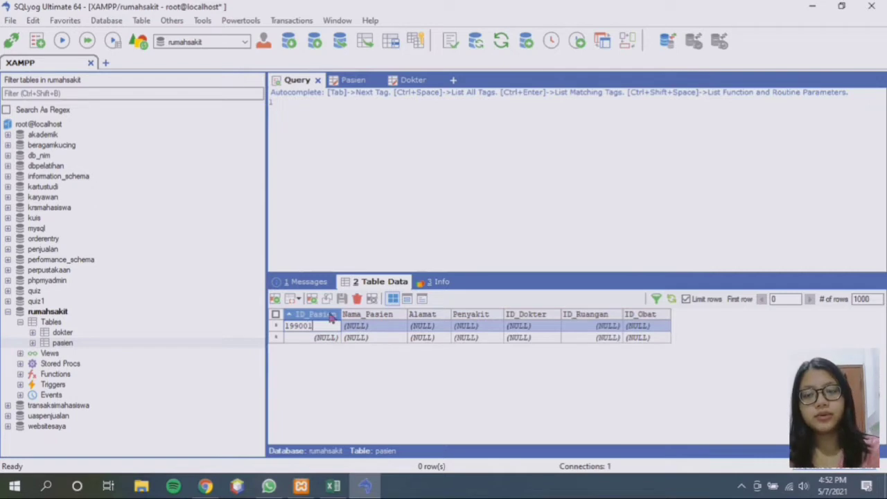
left_click(361, 327)
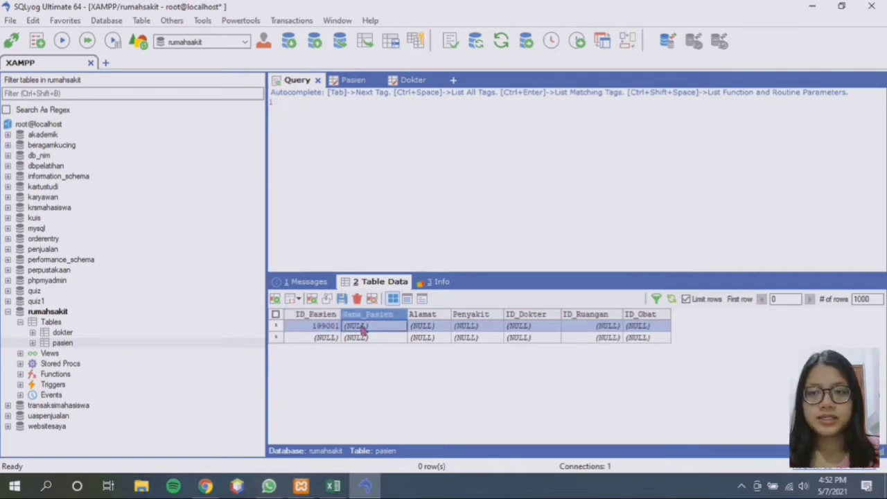
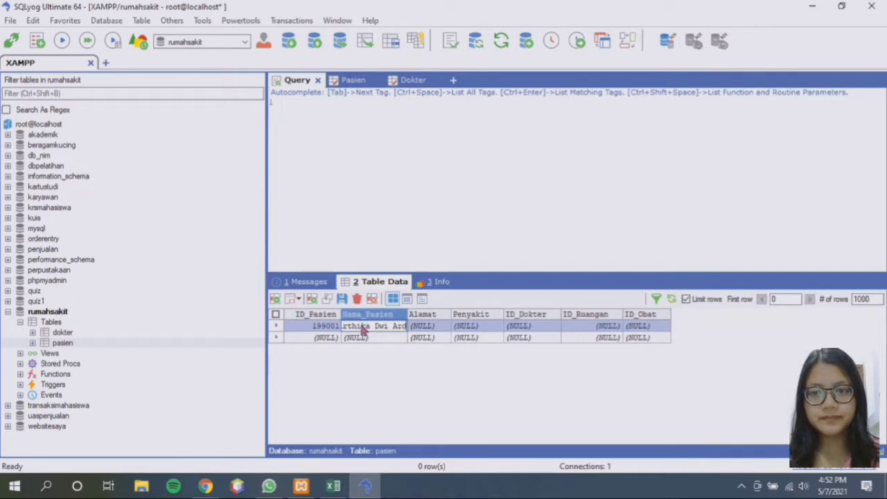
left_click(436, 327)
Complete the first row with Bekasi, Hipertensi, doctor ADM 123, room 2001 and drug PC 2003
type("Bekasi")
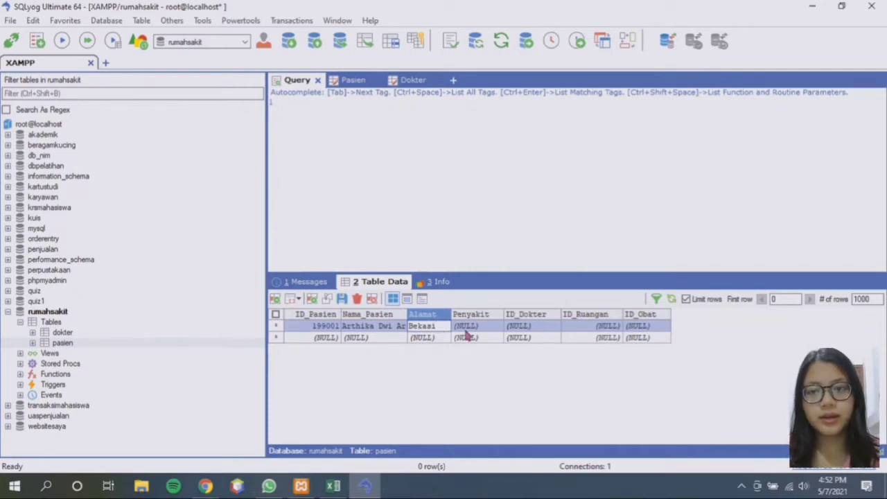
left_click(469, 327)
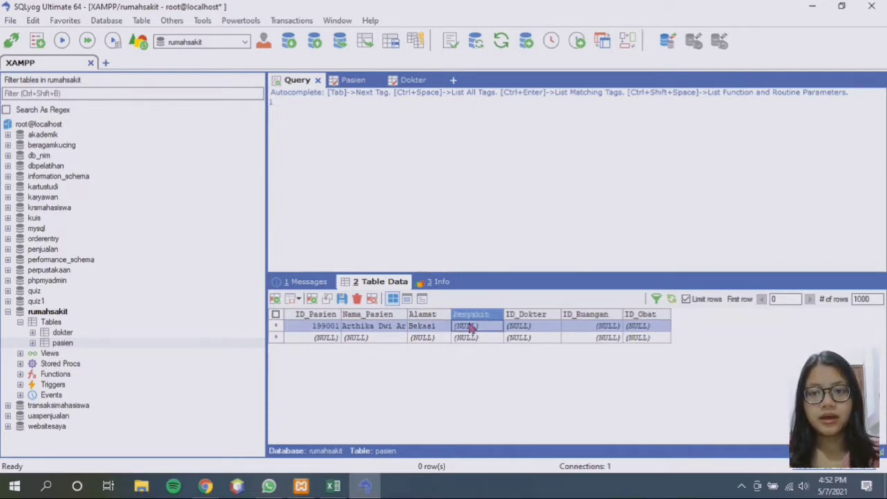
type("Hipert")
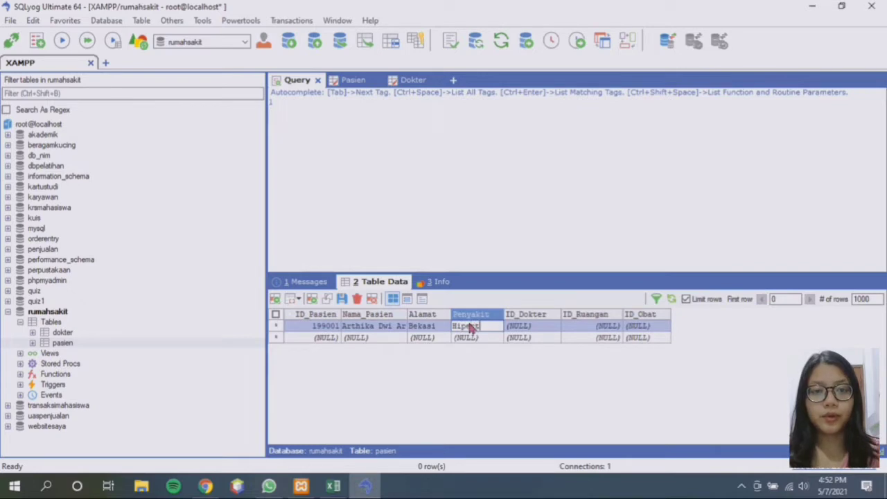
type("ensi")
left_click(531, 328)
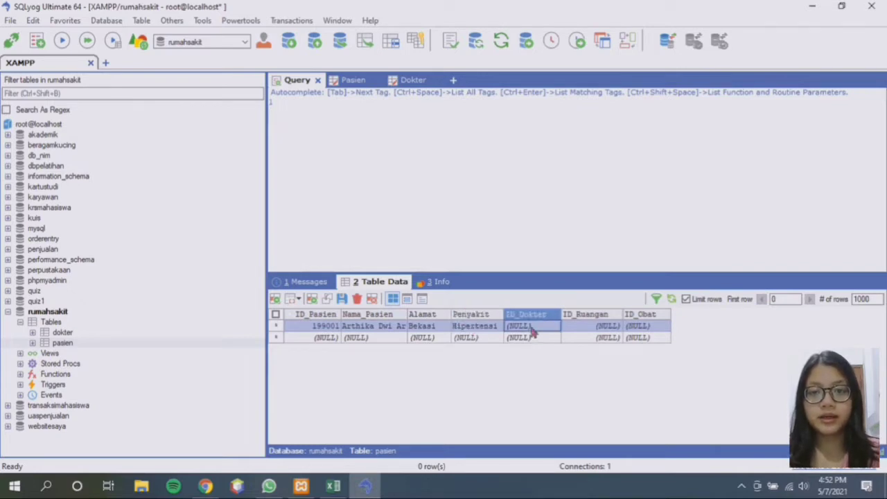
type("ADM 123")
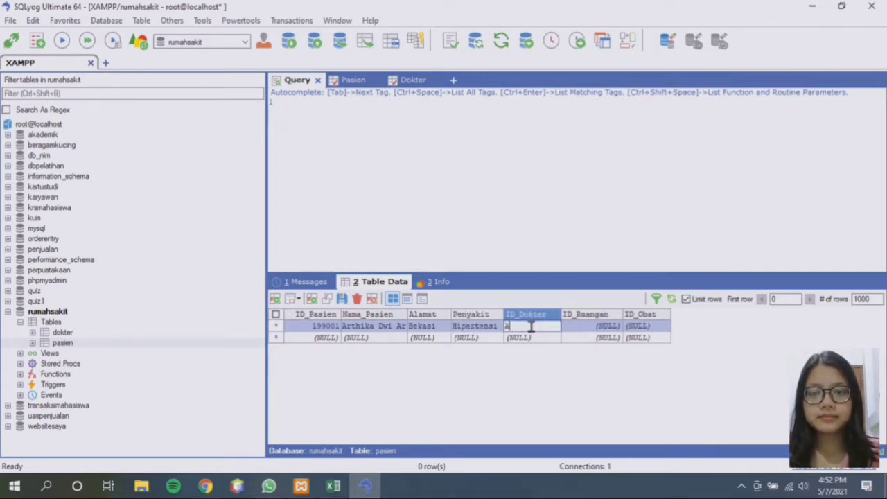
left_click(591, 330)
type("2001")
left_click(636, 330)
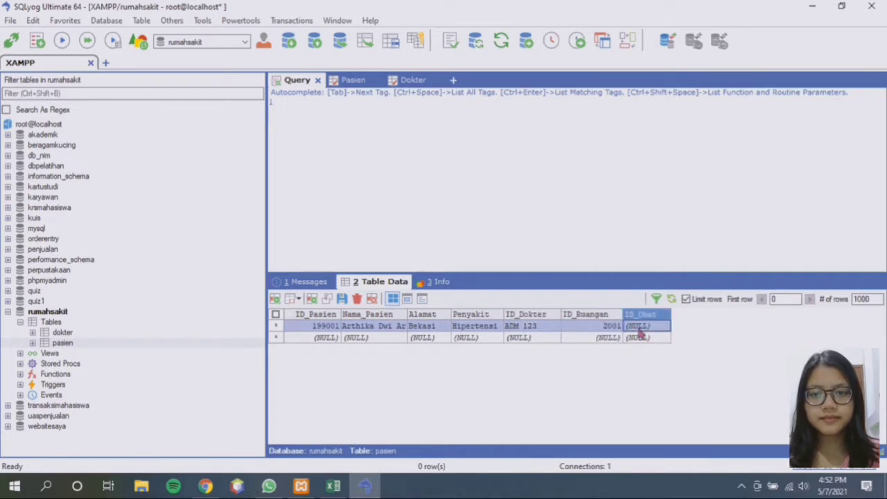
type("PC 2003")
left_click(322, 340)
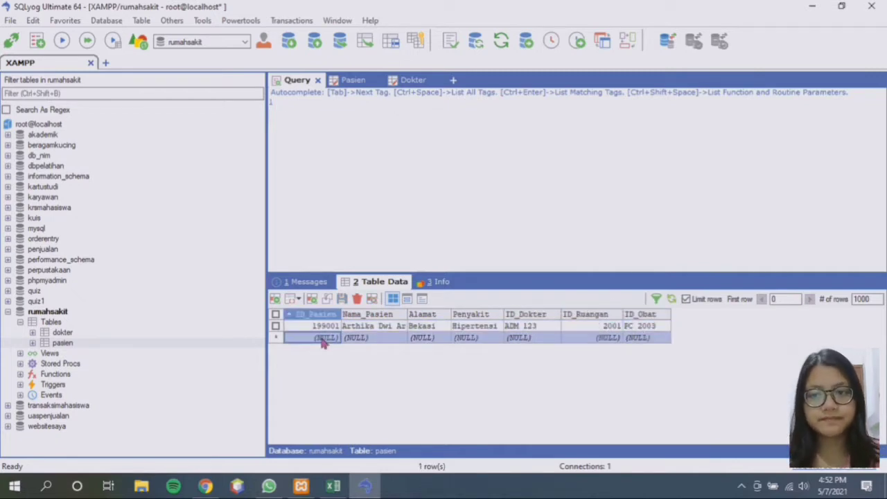
Add patient 199002 with name, Jakarta, Gigi Berlubang, doctor TPS 302, room 2004, drug KY 2001
type("199002")
left_click(364, 339)
left_click(406, 337)
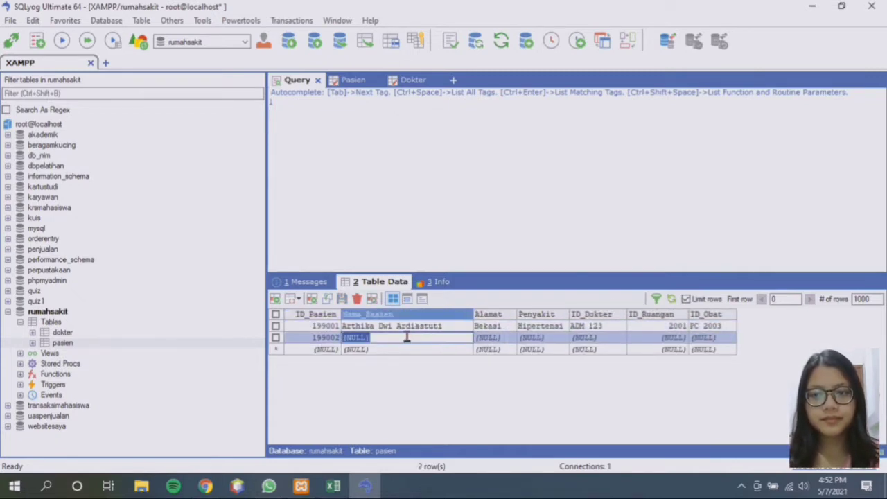
left_click(485, 338)
type("Jakarta")
left_click(540, 337)
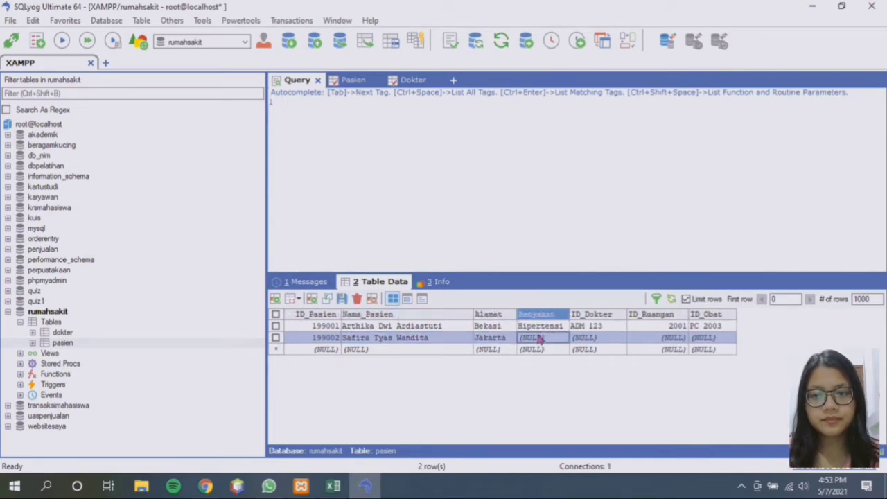
type("Gigi Berlubang")
left_click(614, 338)
type("TPS")
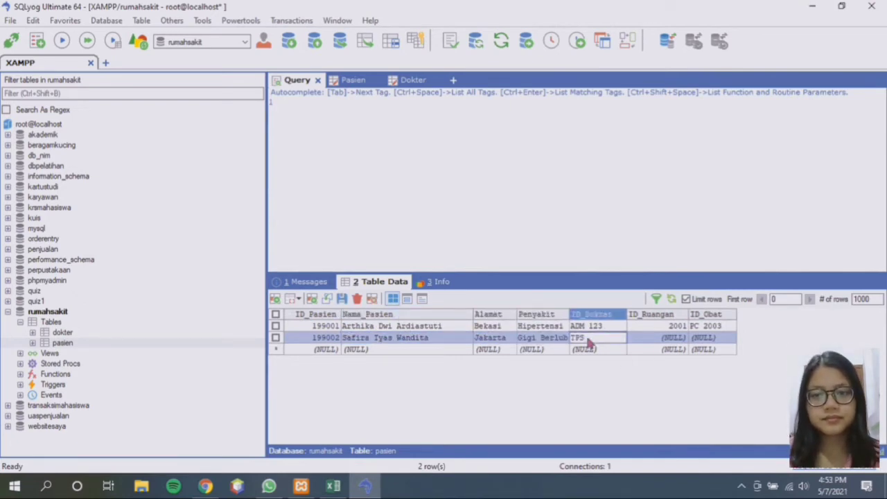
type(" 302")
left_click(672, 337)
type("2004")
left_click(720, 337)
type("K")
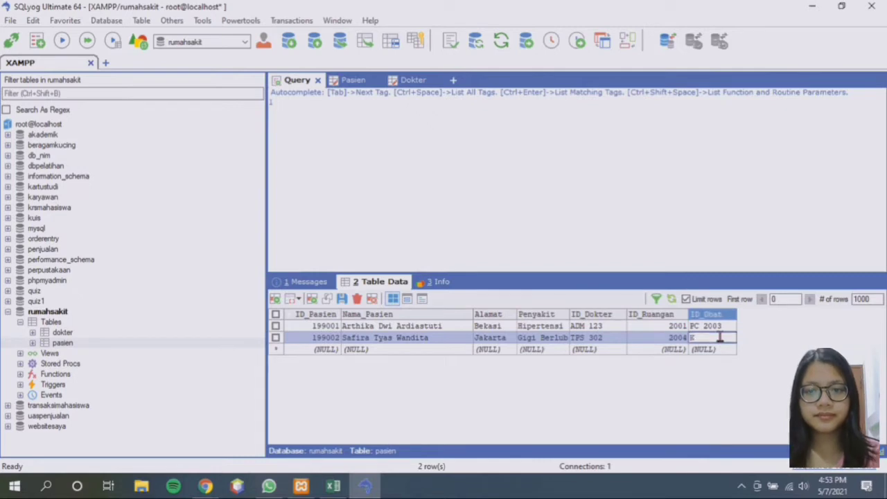
type("Y 2001")
left_click(318, 349)
type("199003")
left_click(362, 350)
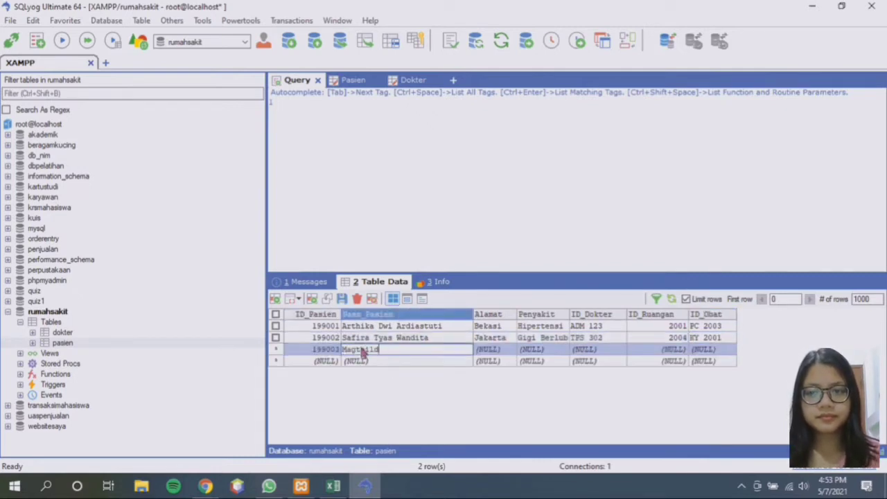
left_click(493, 349)
type("Tanggeran")
left_click(544, 350)
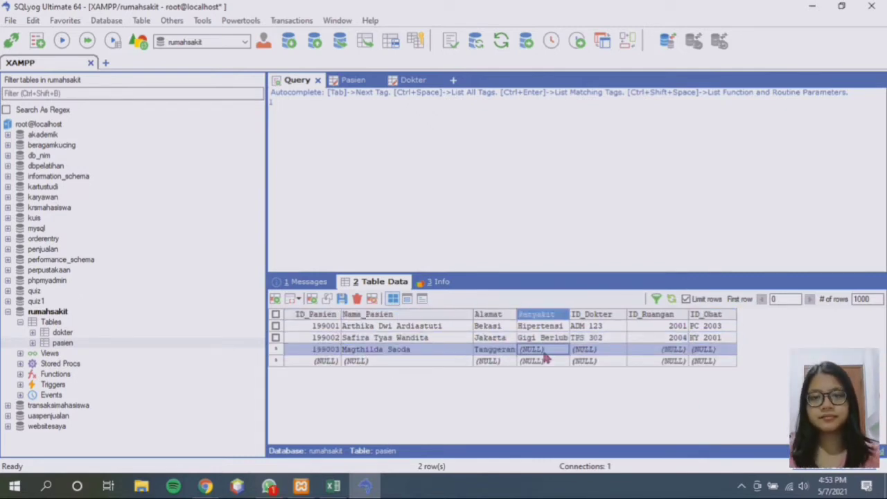
type("Sinusitis")
left_click(598, 350)
type("ANM 23")
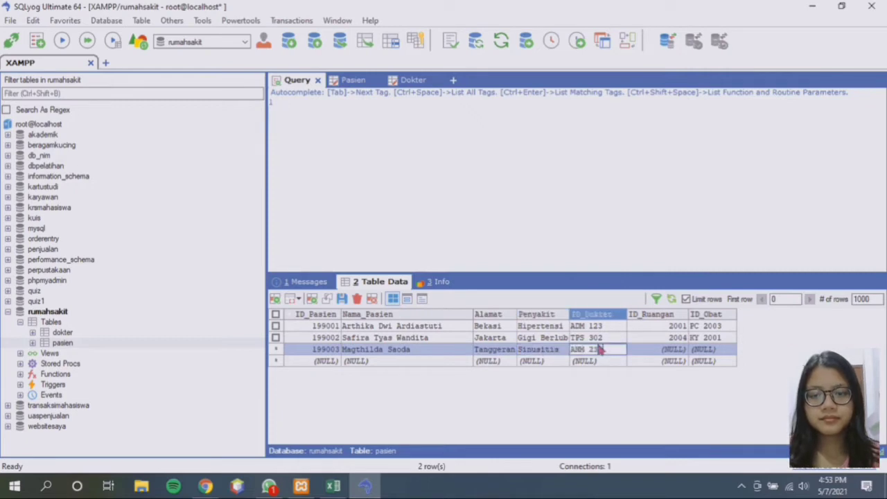
type("9")
left_click(669, 350)
type("2005")
left_click(707, 350)
type("YH 2006")
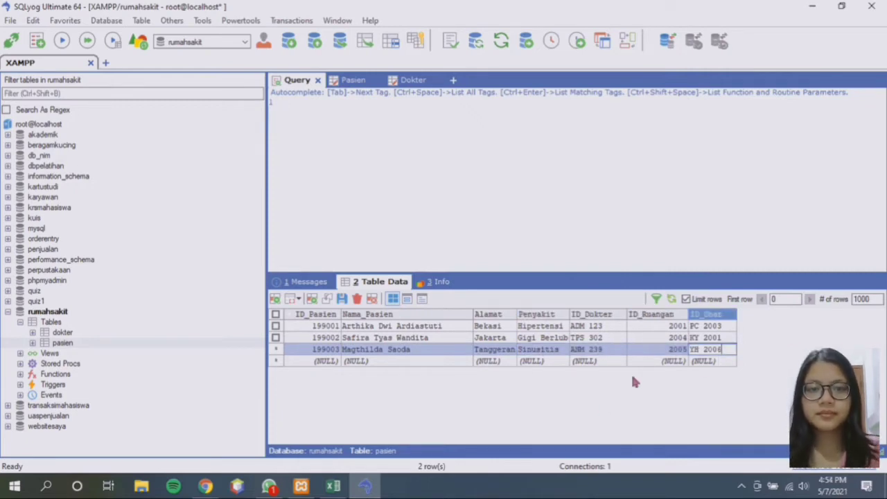
Add patient 199004 with name, Bekasi, Alergi, doctor BRD 890, room 2006, drug TR 2006
left_click(316, 361)
type("199004")
left_click(341, 362)
type("Arm")
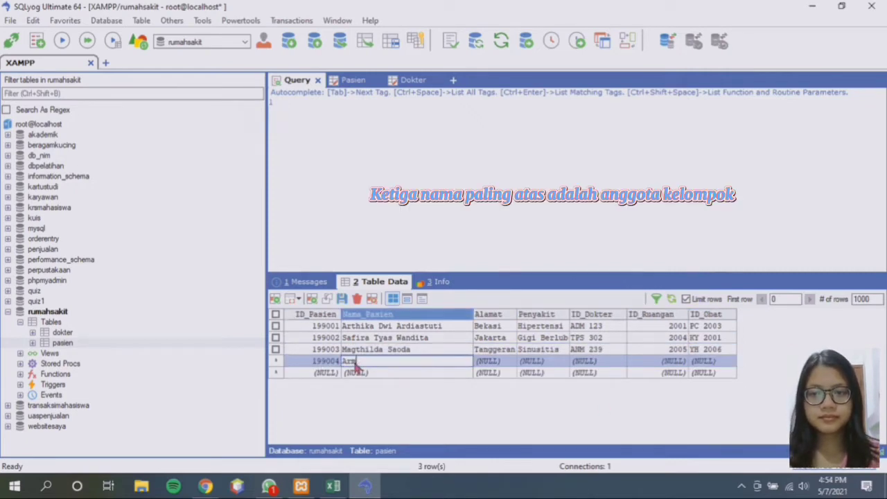
type("in Arlert")
left_click(485, 361)
type("Bekasi")
left_click(532, 361)
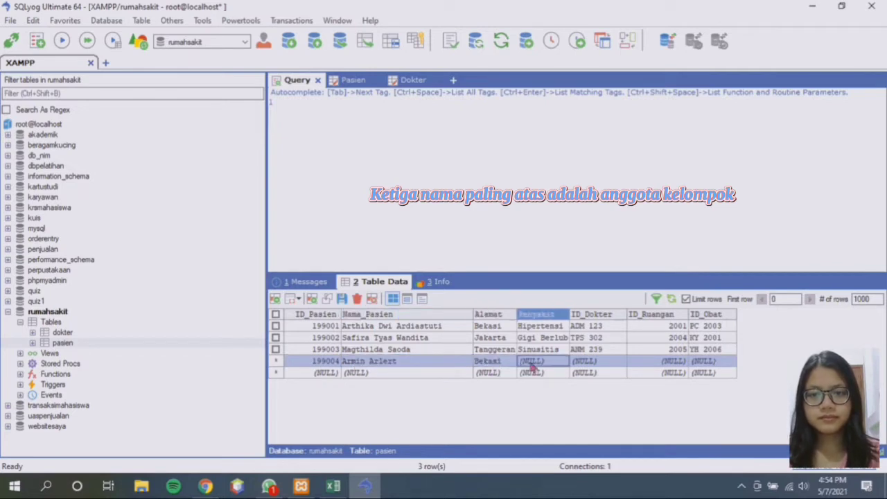
type("Alergi")
left_click(586, 362)
type("BRD 890")
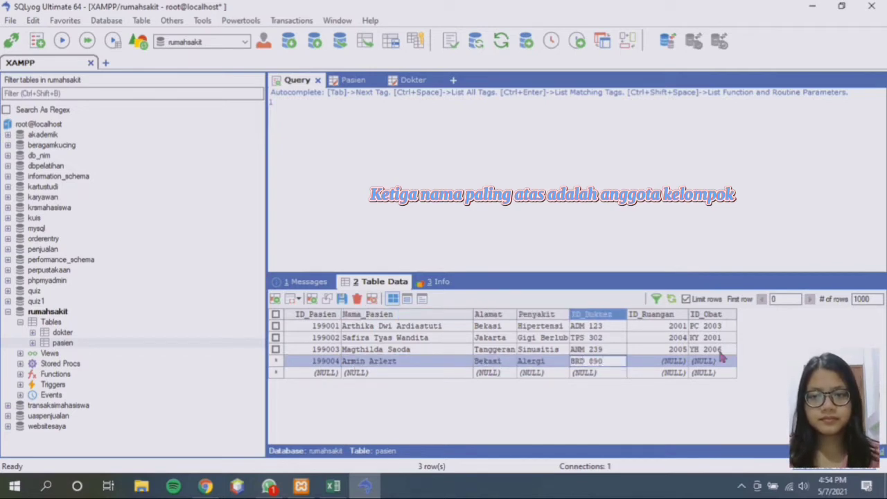
left_click(676, 361)
type("2006")
left_click(707, 361)
type("TR 2006")
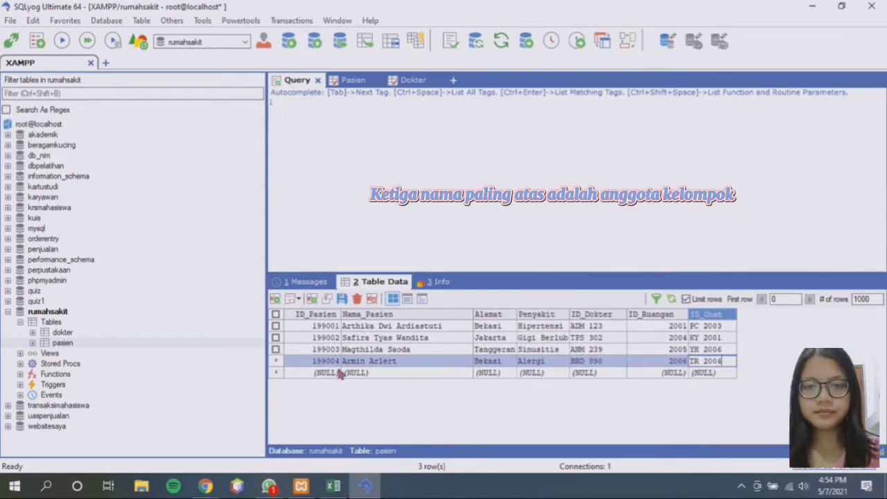
Add patient 199005 with name, Depok, Pneumonia, doctor PNU 267, room 2007, drug RG 2002
left_click(326, 373)
type("199005")
left_click(355, 373)
type("Annie Leo")
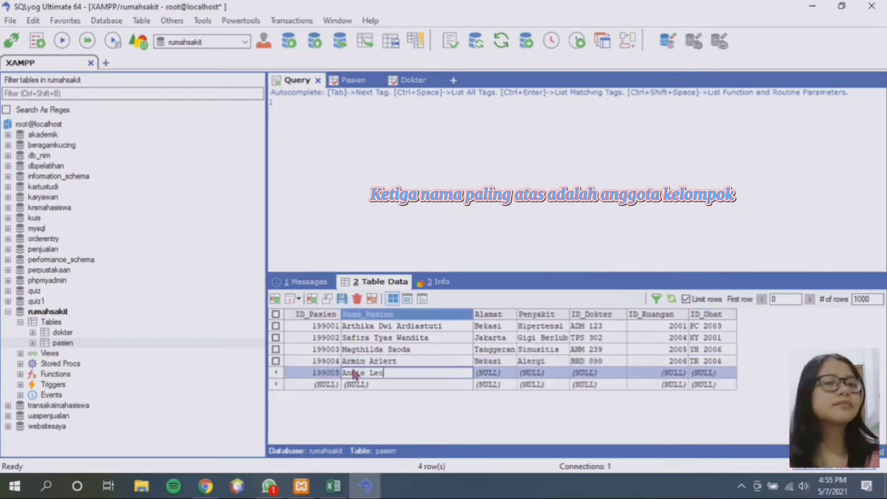
type("nhart")
left_click(492, 372)
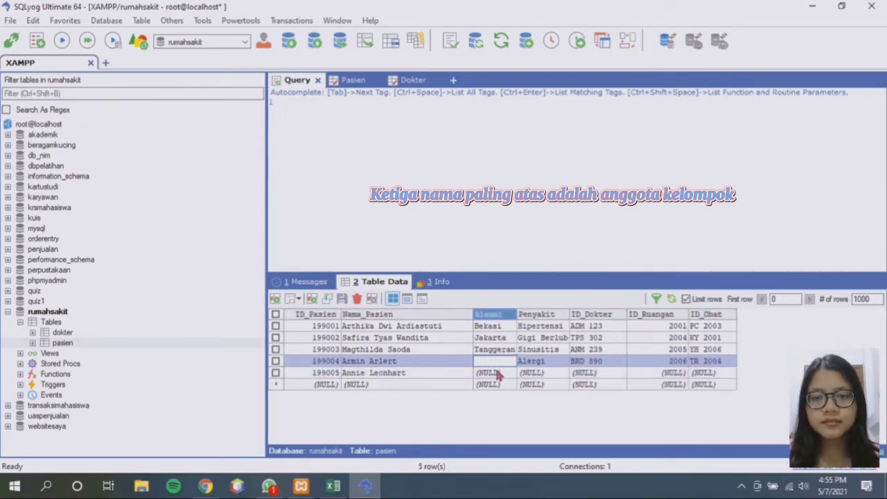
type("Depok")
left_click(532, 373)
type("Pneumonia")
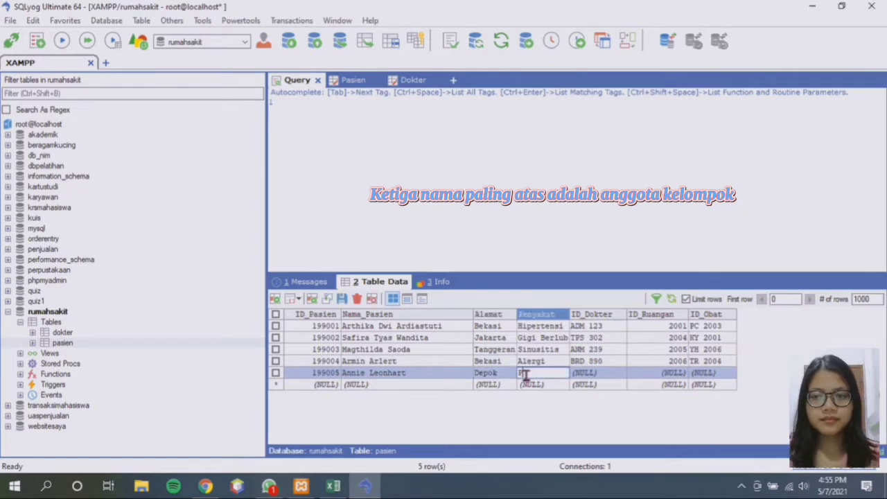
left_click(587, 374)
type("PNU 267")
left_click(655, 375)
type("2007")
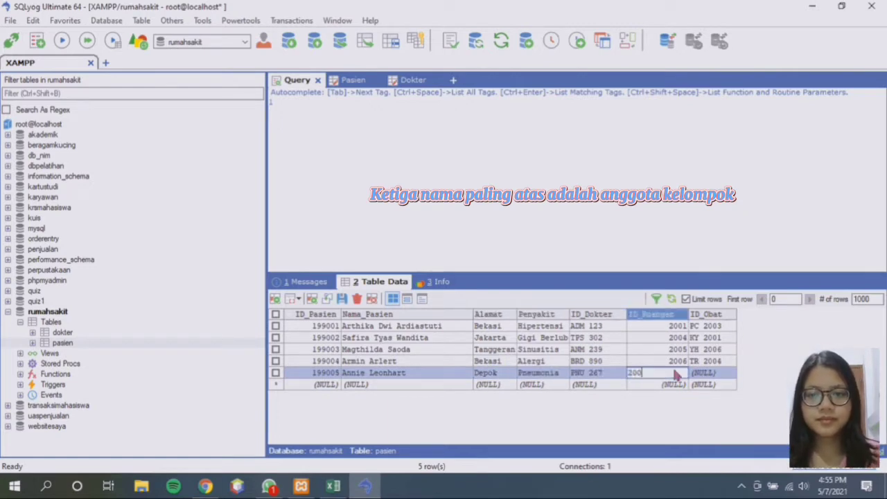
left_click(717, 374)
type("RG 2002")
Add patient 199006 with name, Bogor, Stroke, doctor CMP 544, room 2002, drug RT 2005
left_click(325, 384)
type("199006")
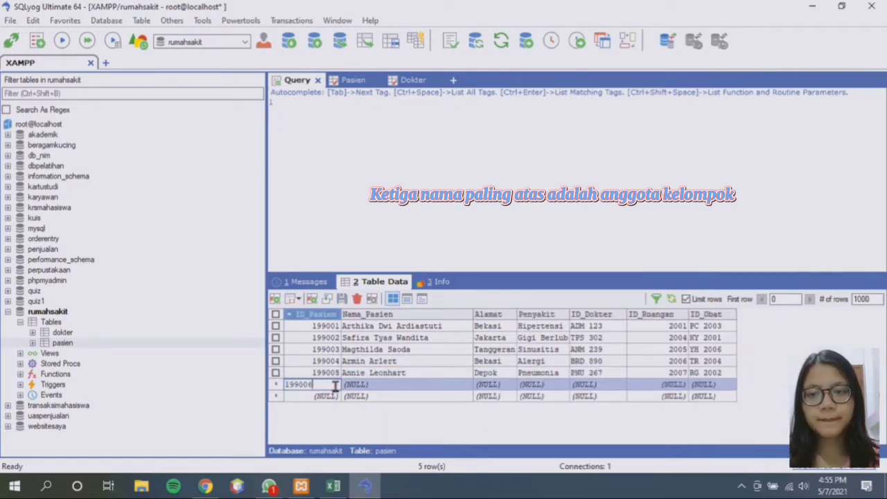
left_click(355, 385)
type("Eren Jaeger")
left_click(488, 385)
type("Bogor")
left_click(539, 385)
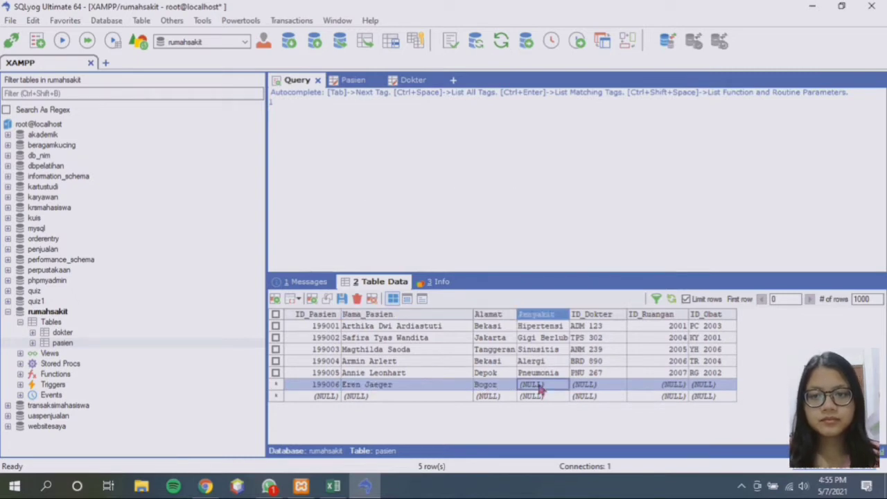
type("Stroke")
left_click(588, 385)
type("CMP 544")
left_click(658, 385)
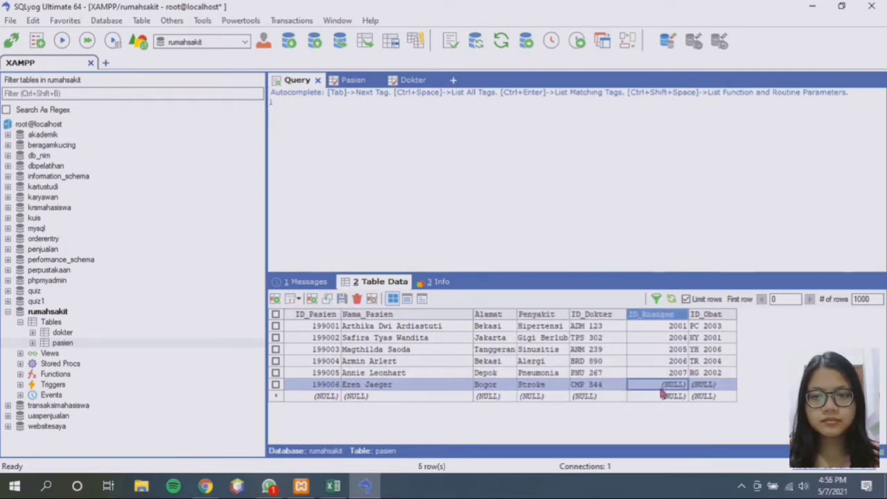
type("2002")
left_click(705, 384)
type("RT 2005")
left_click(325, 395)
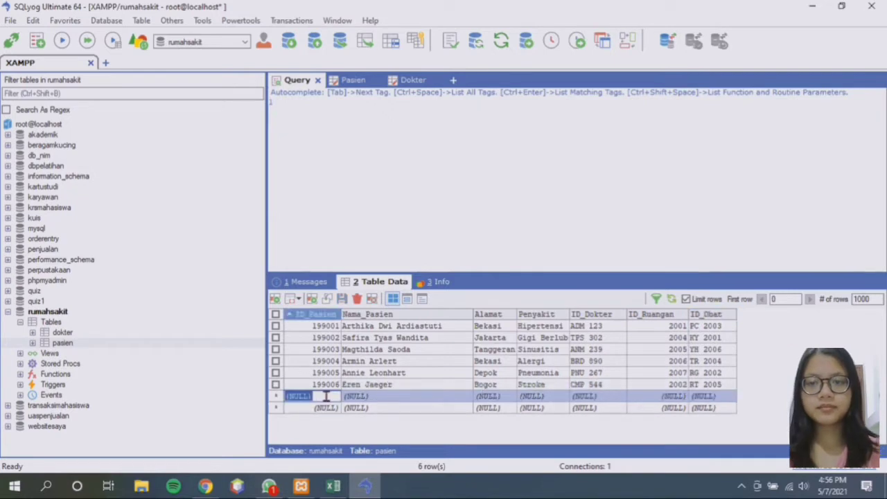
type("199007")
left_click(353, 397)
type("Mikasa Ackerman")
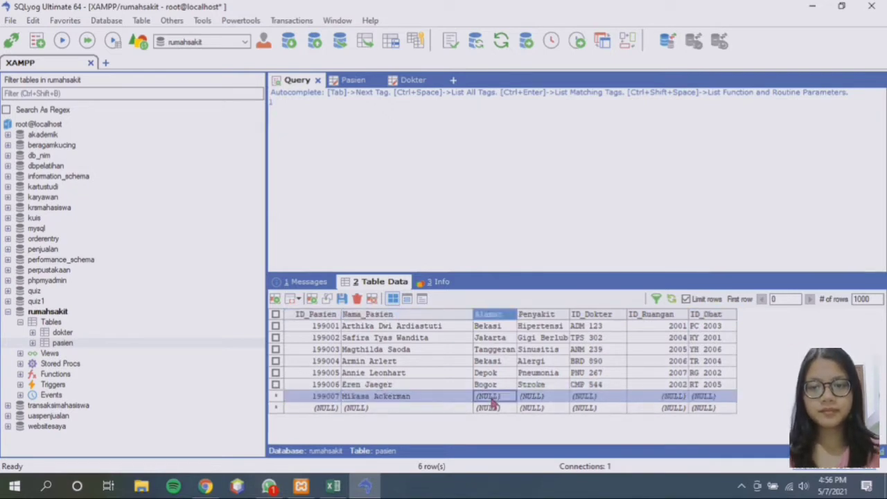
left_click(489, 396)
type("Tanggerang")
left_click(535, 396)
type("Skizofrenia")
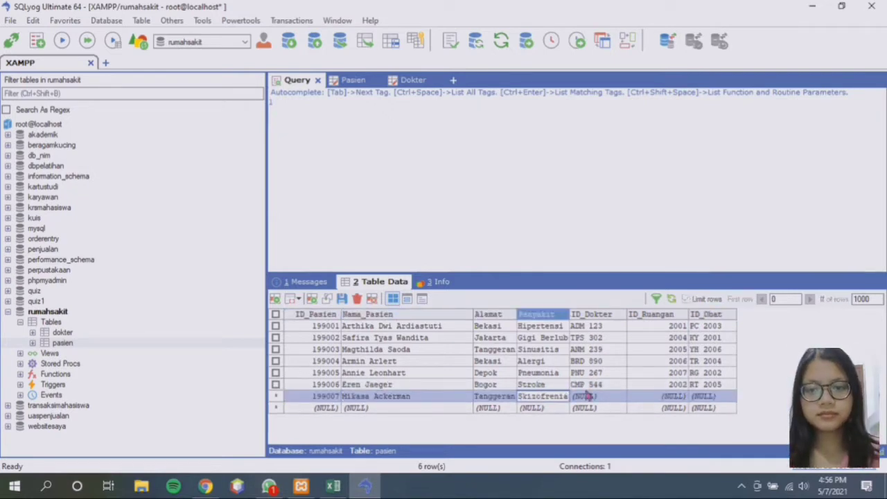
left_click(589, 396)
type("CAR 980")
left_click(648, 396)
type("2003")
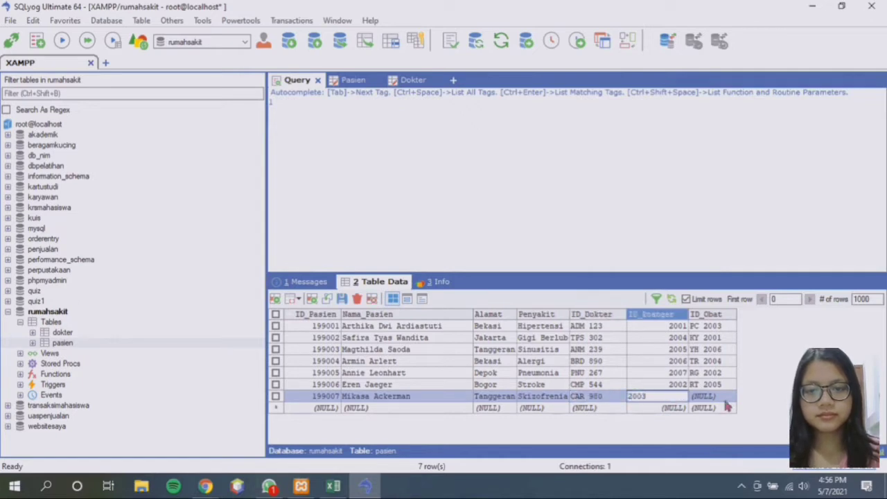
left_click(725, 399)
type("FL 2007")
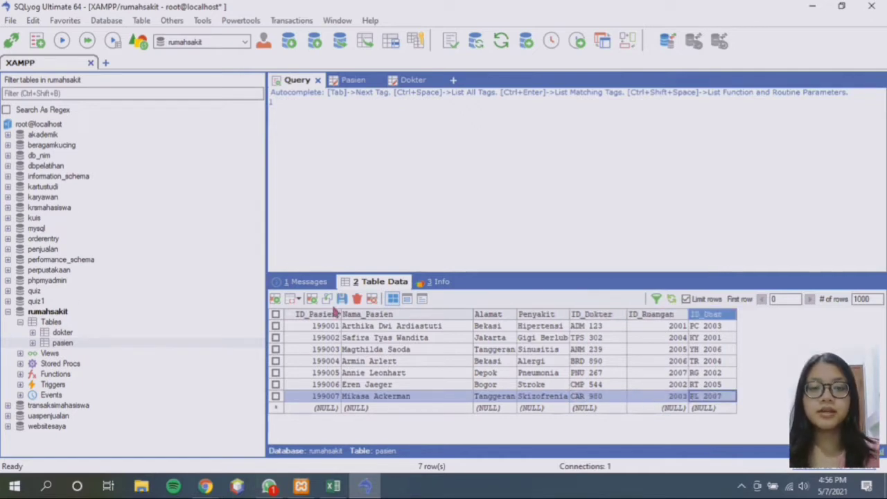
left_click(342, 299)
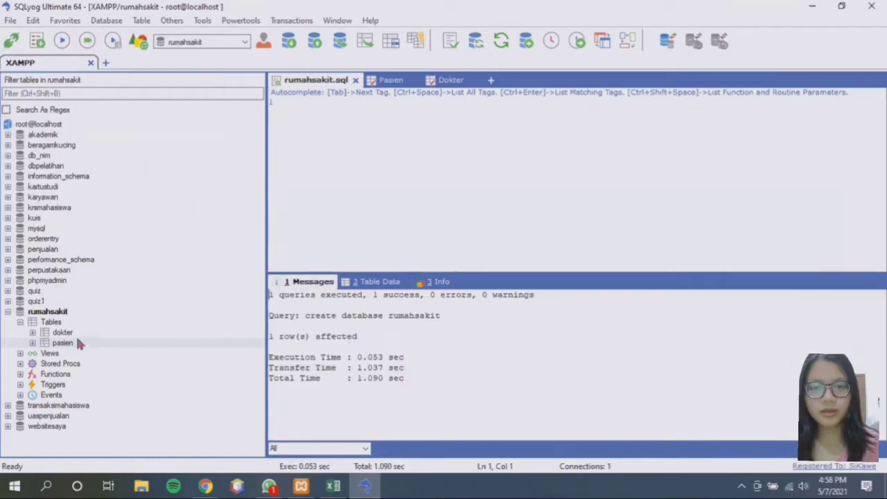
Show the pasien table's data and view a patient record in form view, then return to grid
left_click(72, 344)
left_click(375, 281)
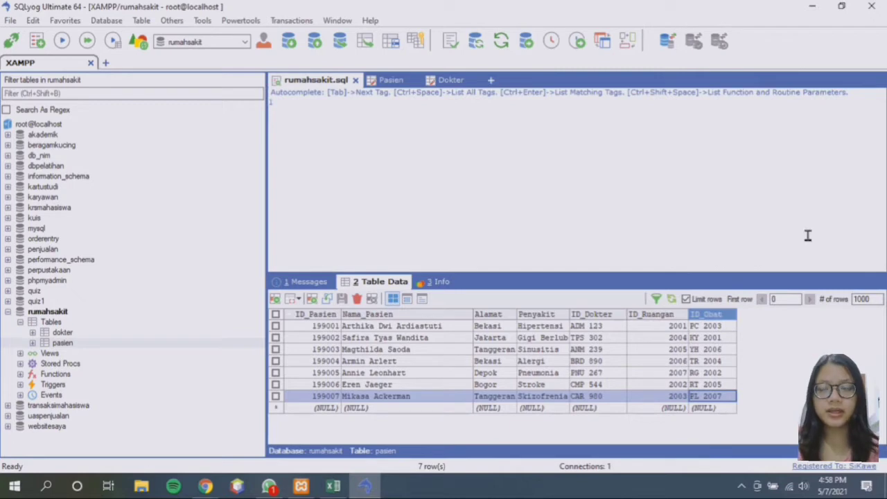
left_click(408, 299)
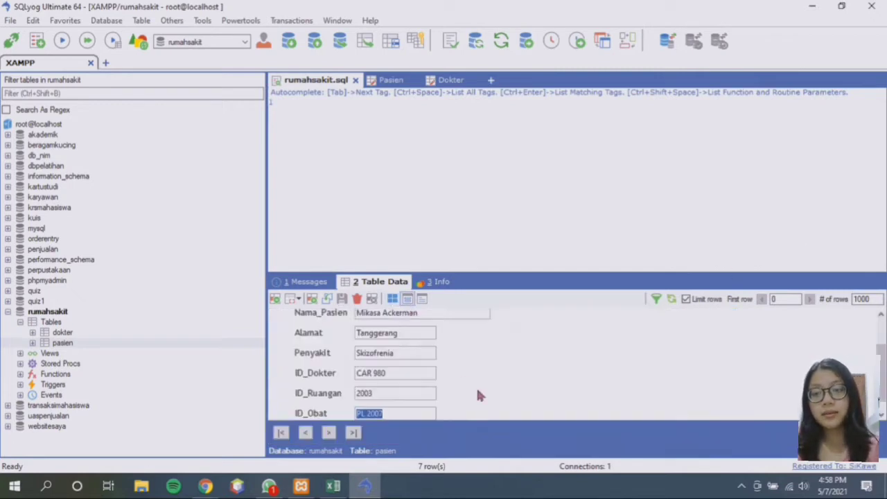
scroll(477, 388, "up", 1)
scroll(476, 395, "up", 2)
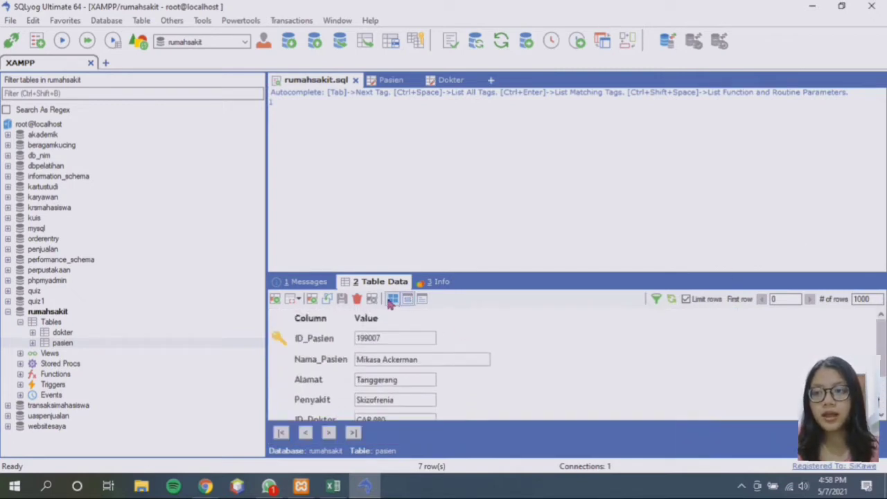
left_click(392, 299)
Check the first patient record as a form and the rows as text, then show the dokter table's data
left_click(379, 326)
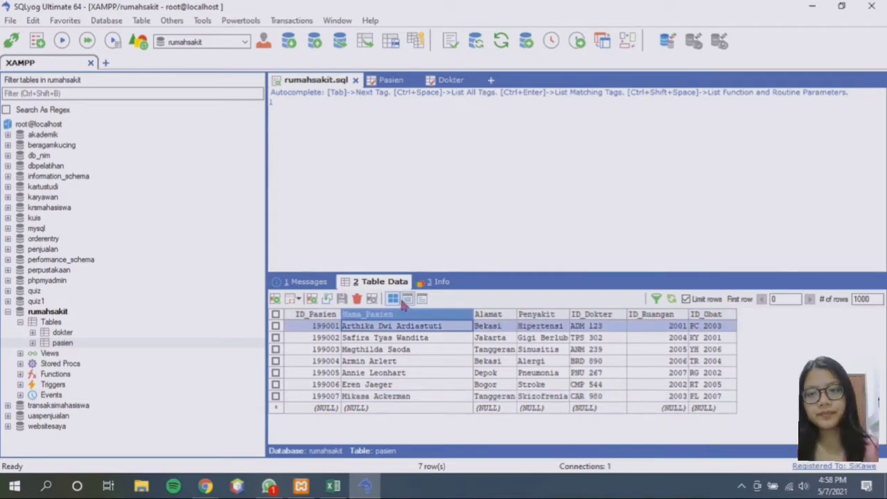
left_click(408, 298)
scroll(416, 395, "down", 1)
scroll(432, 381, "up", 1)
left_click(392, 299)
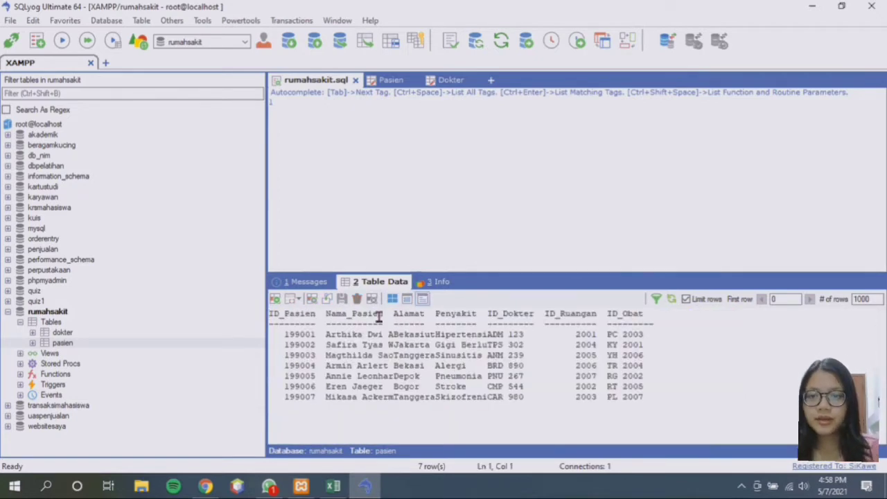
left_click(659, 385)
left_click(62, 334)
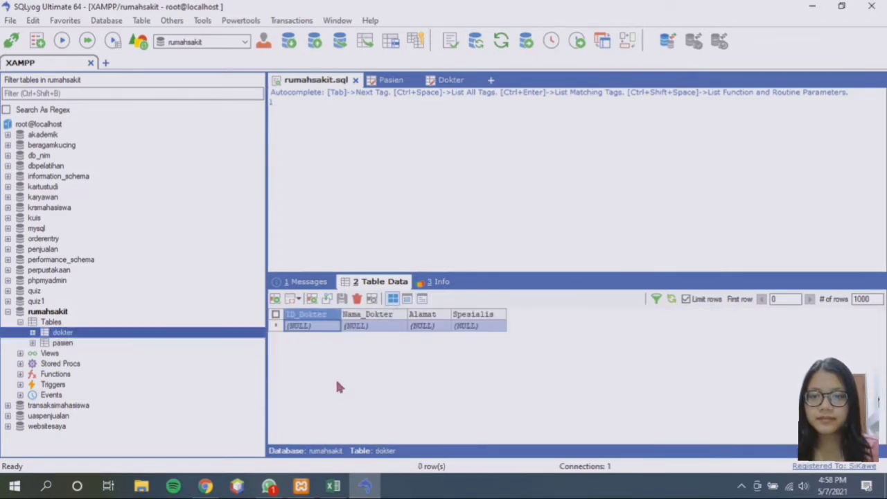
Enter doctor ADM 123 with the doctor's name, address Depok and specialty Penyakit Dalam
left_click(308, 327)
type("adm")
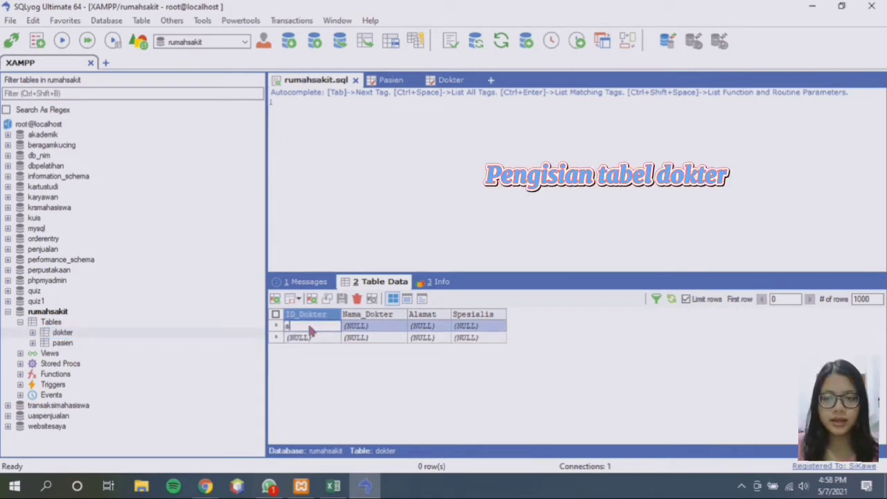
key("BackSpace")
key("BackSpace")
key("BackSpace")
type("ADM_123")
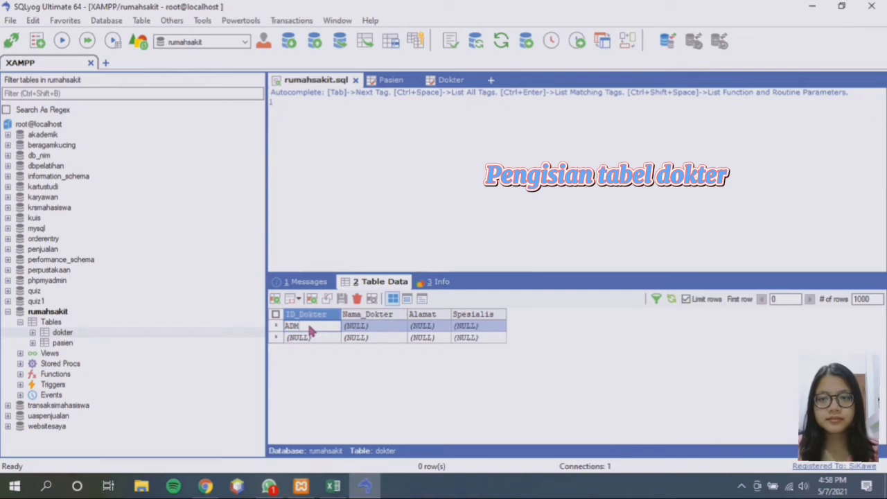
left_click(355, 326)
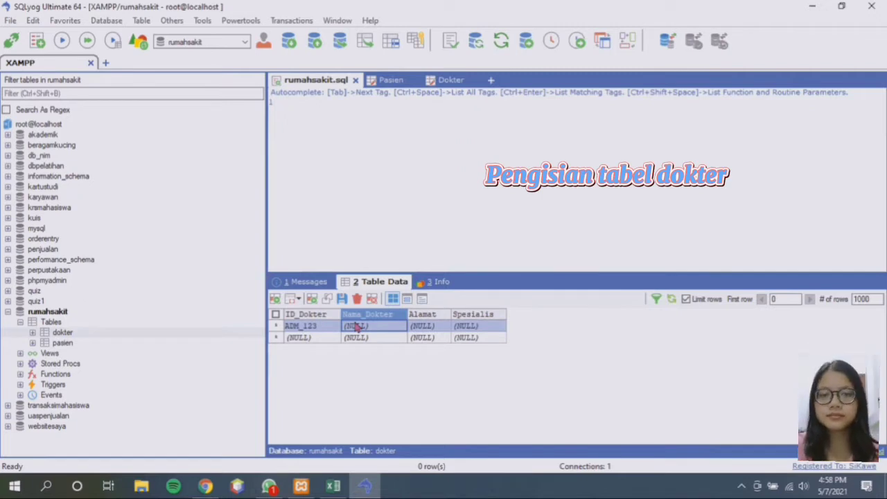
left_click(355, 327)
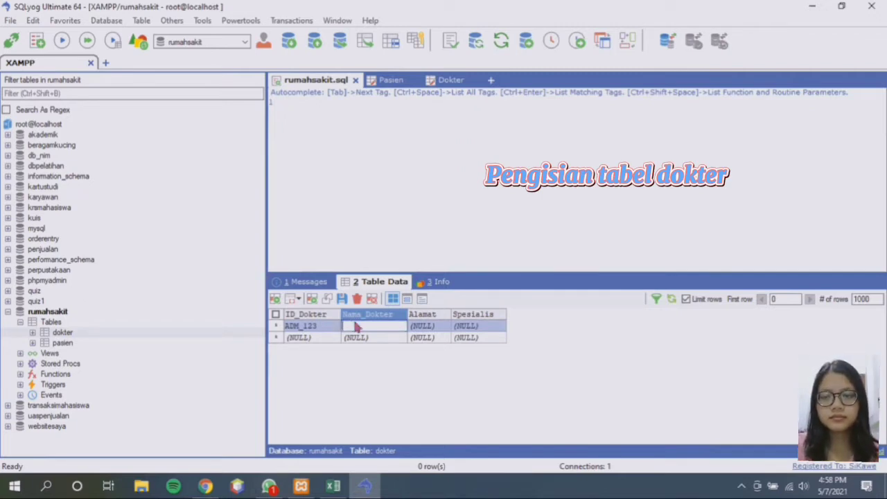
type("Reiner Bra")
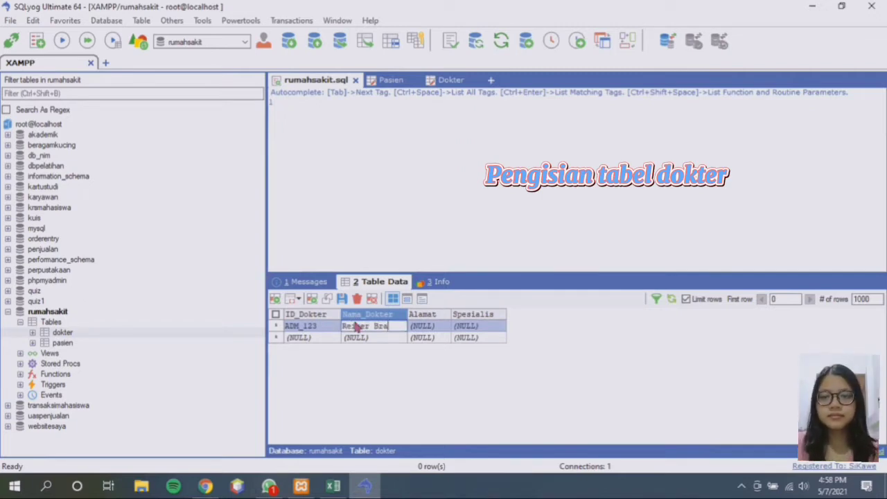
type("un")
left_click(421, 329)
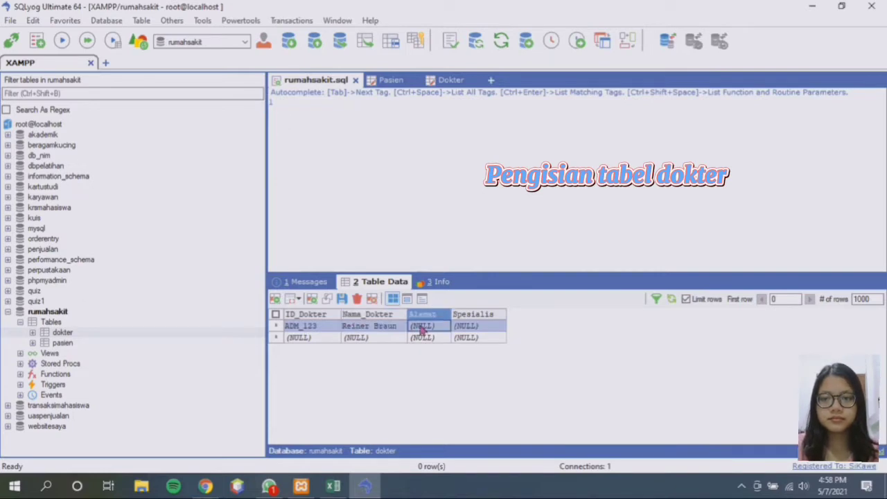
left_click(420, 331)
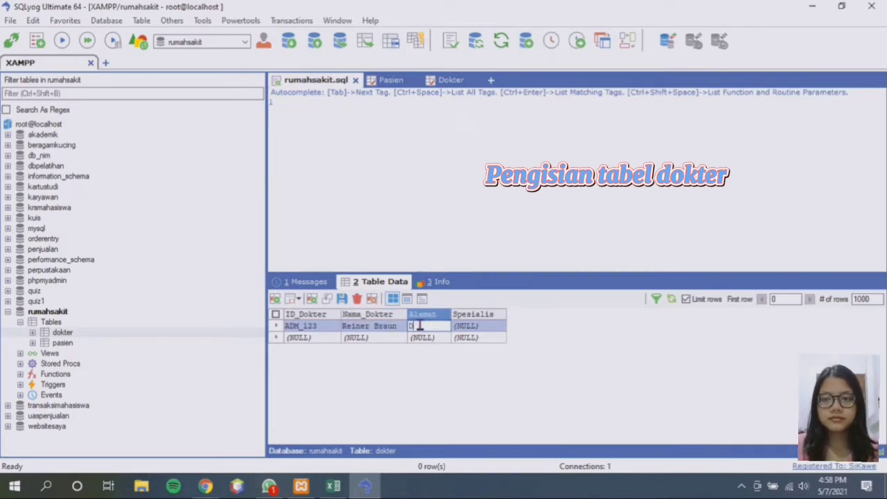
type("Depok")
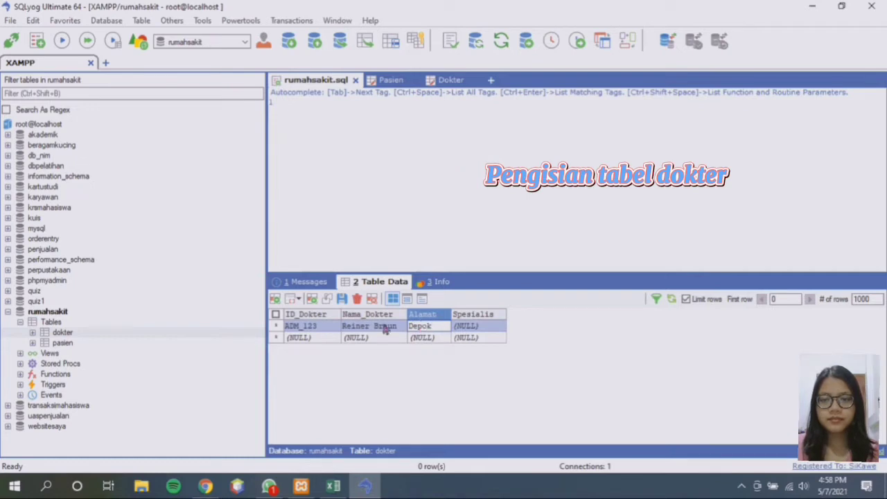
left_click(309, 326)
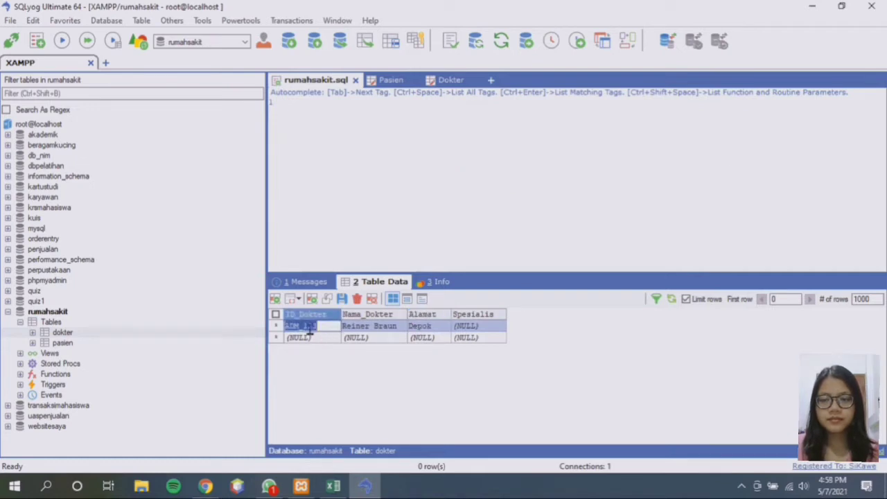
left_click(476, 327)
type("Penyakit Dalam")
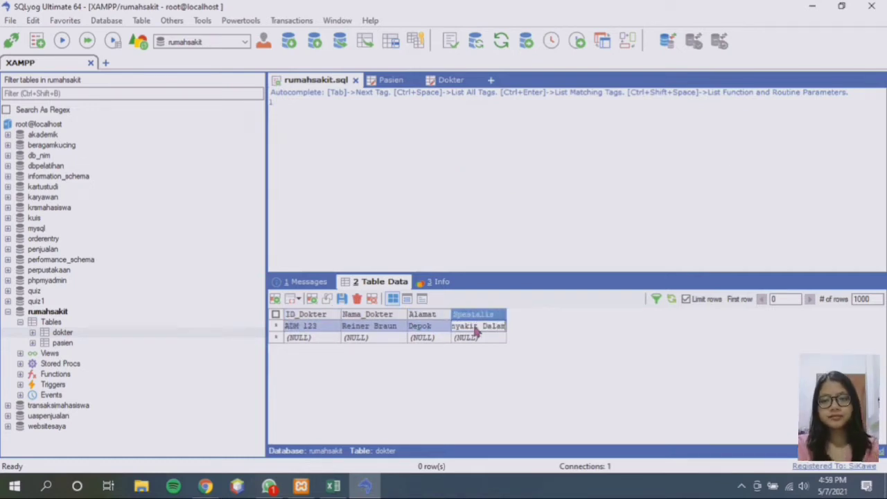
Add doctors TPS 302 (Jakarta, Gigi) and ANM 239 (Jakarta, THI) with their names
left_click(303, 338)
type("TPS 302")
left_click(359, 339)
type("Jean Kirstein")
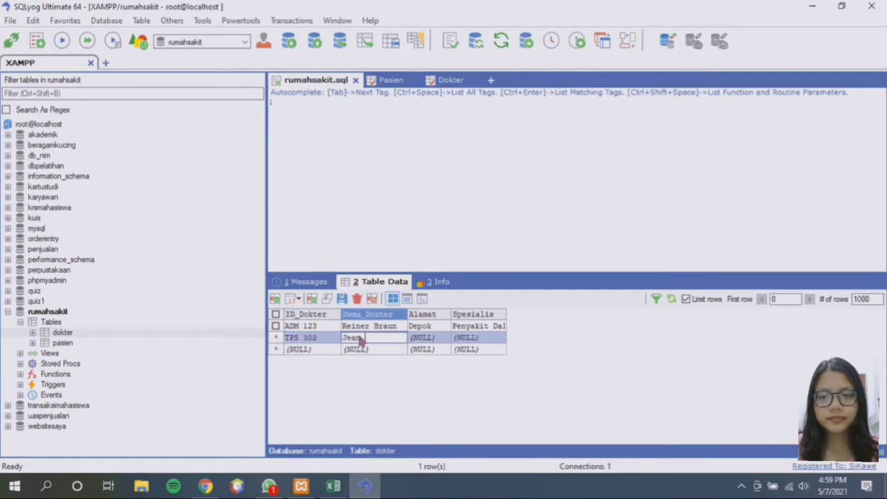
left_click(422, 339)
type("Jakarta")
left_click(476, 338)
type("Gigi")
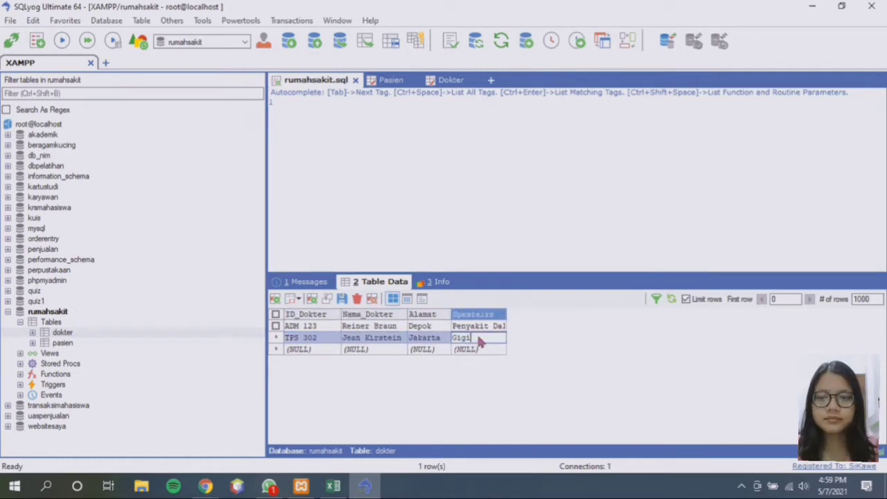
left_click(300, 349)
type("ANM 239")
left_click(355, 350)
type("Kenny Ackerman")
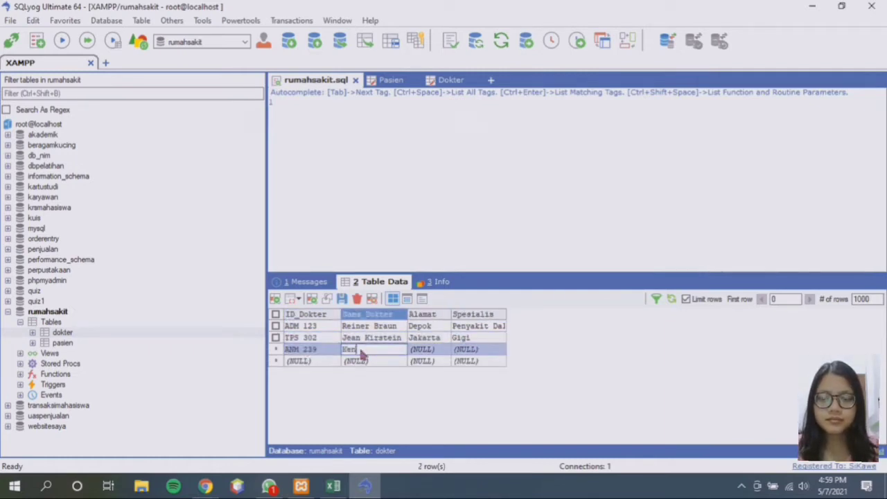
left_click(434, 350)
type("Jakarta")
left_click(475, 349)
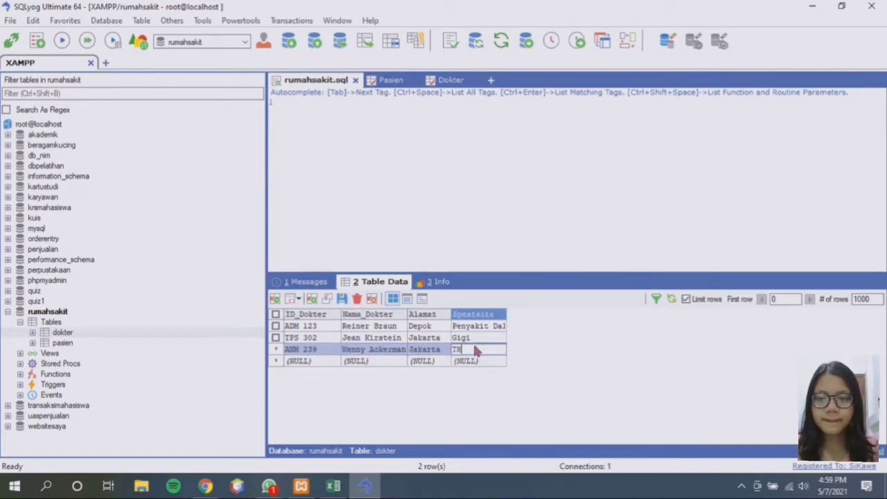
type("THI")
Add doctor BRD 890 (Bogor, Penyakit Kelamin) and widen the Spesialis column
left_click(306, 362)
type("BRD 890")
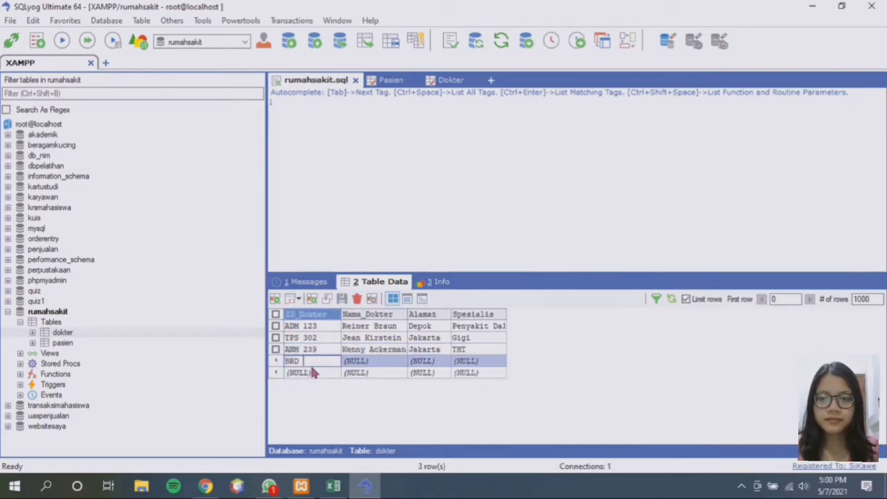
left_click(359, 361)
type("Hange Zoe")
left_click(428, 361)
type("Bogor")
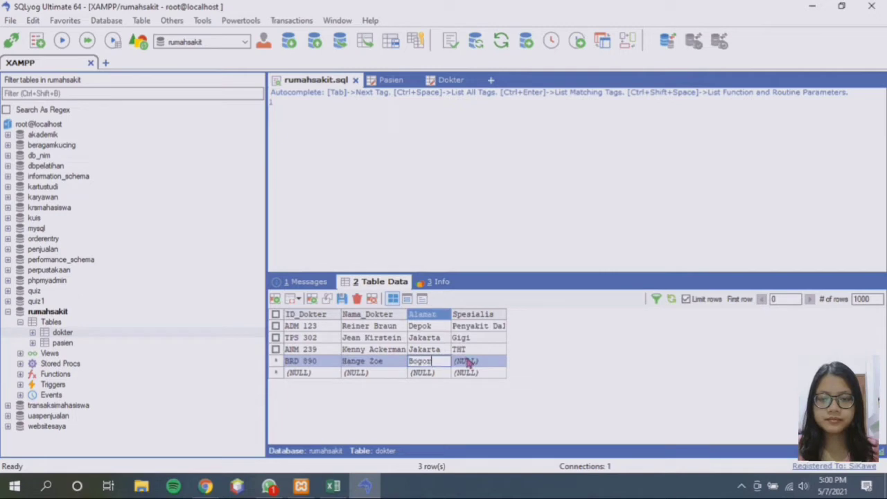
left_click(469, 361)
type("Penyakit Kelamin")
left_click_drag(507, 313, 530, 314)
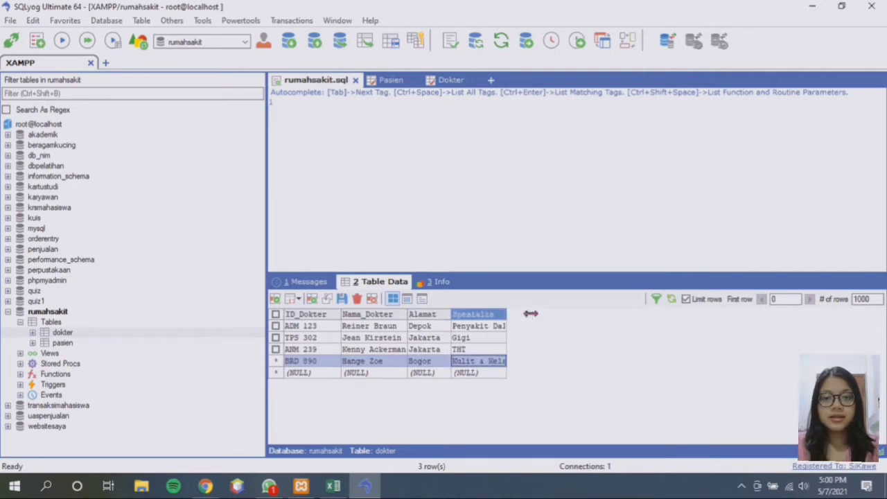
Add doctors PHT 267 (Bandung, Paru - Paru) and CMP 544 (Bandung, Saraf)
left_click(294, 374)
type("PHT 267")
left_click(352, 374)
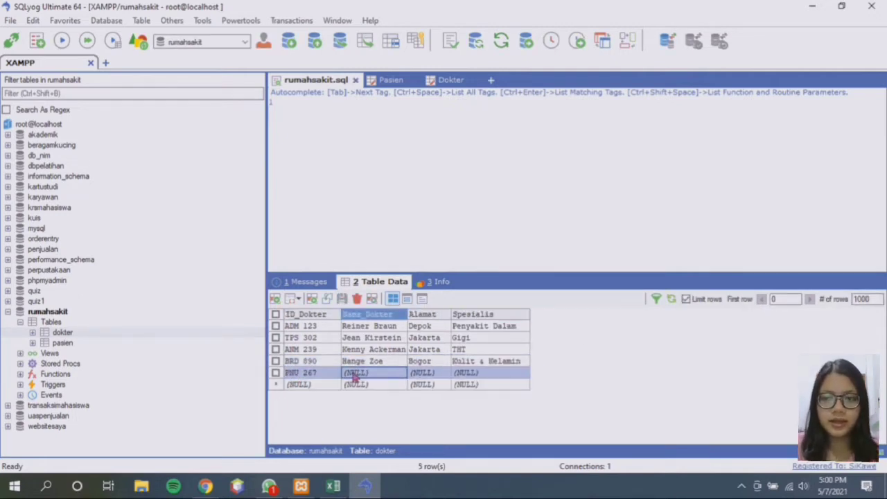
type("Erwin Smith")
left_click(421, 375)
type("Bandung")
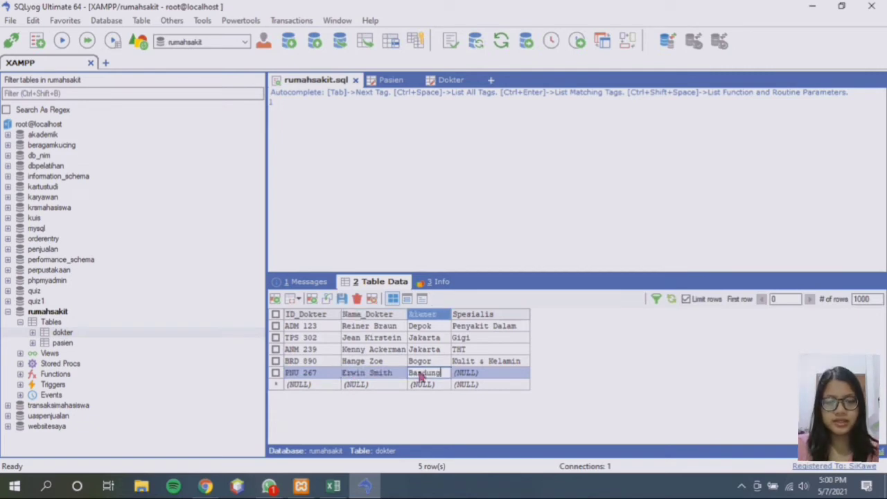
left_click(478, 374)
type("Paru - Paru")
left_click(309, 386)
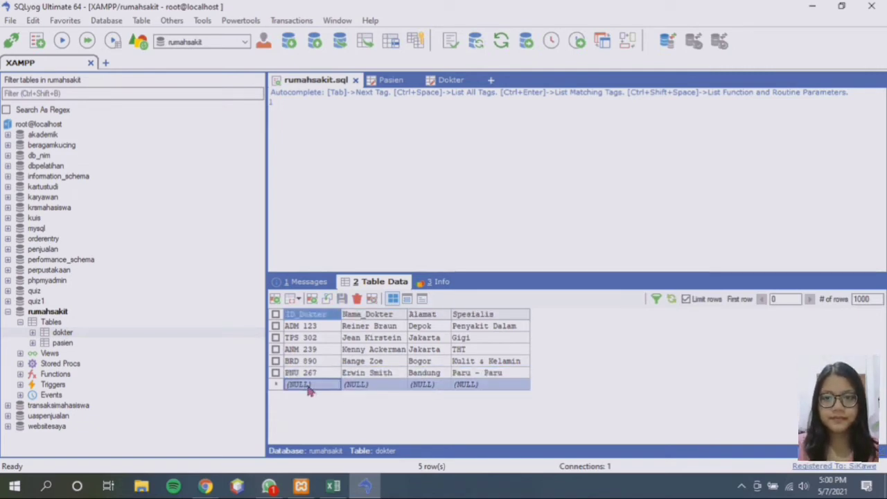
type("CMP 544")
left_click(349, 385)
type("Sasha Braus")
left_click(421, 386)
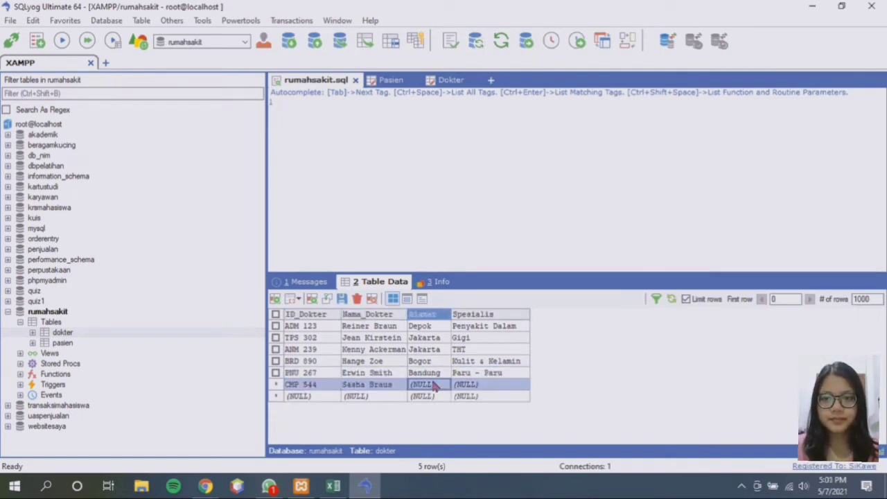
type("Bandung")
left_click(485, 388)
type("Saraf")
Add doctor CAR 980 from Tanggerang with specialty Psikiater
left_click(305, 396)
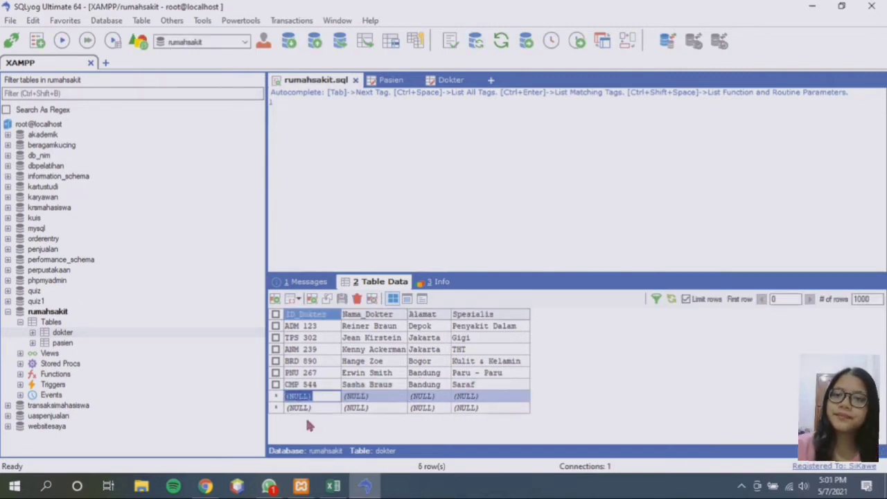
type("CAR 980")
left_click(356, 396)
type("Connie Springer")
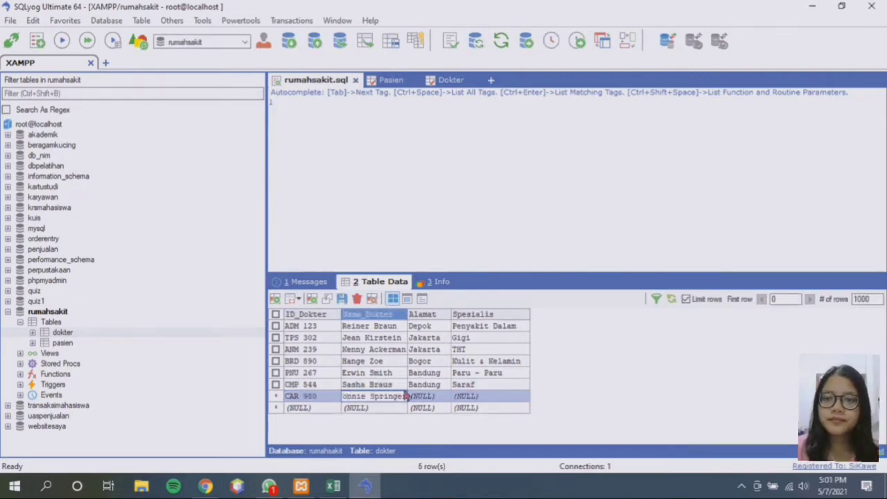
left_click(416, 396)
type("Tanggerang")
left_click(475, 396)
type("Psikiater")
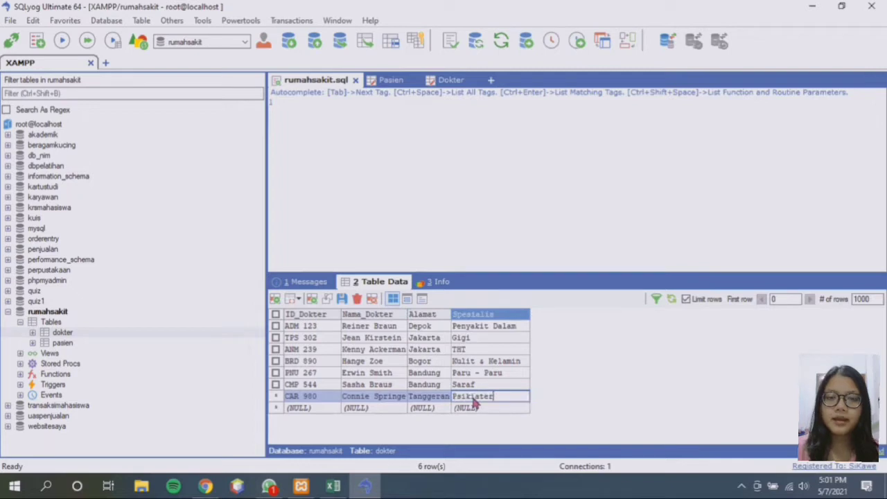
Check the CAR 980 and ADM 123 records in Form view, then switch to text view
left_click(407, 299)
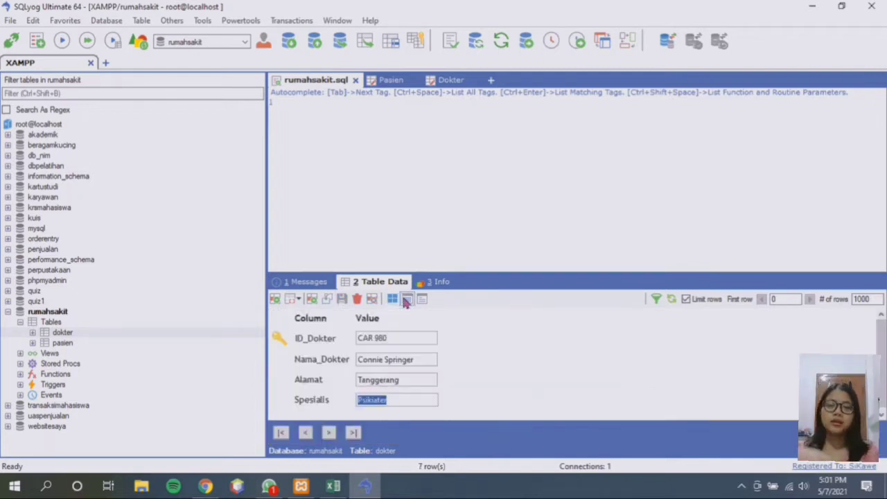
left_click(408, 397)
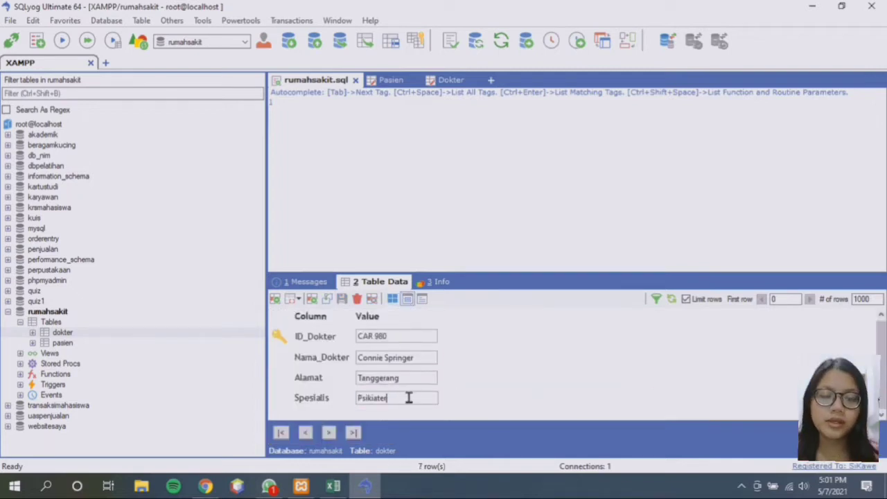
left_click(393, 299)
left_click(315, 328)
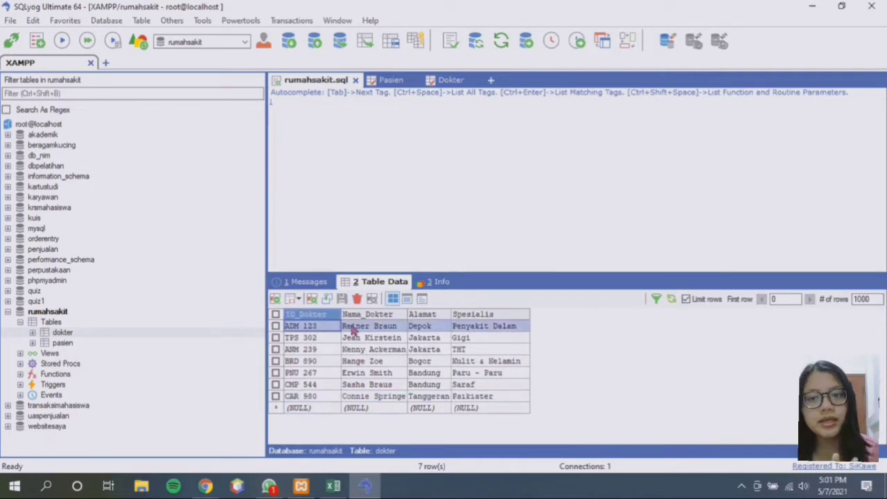
left_click(407, 298)
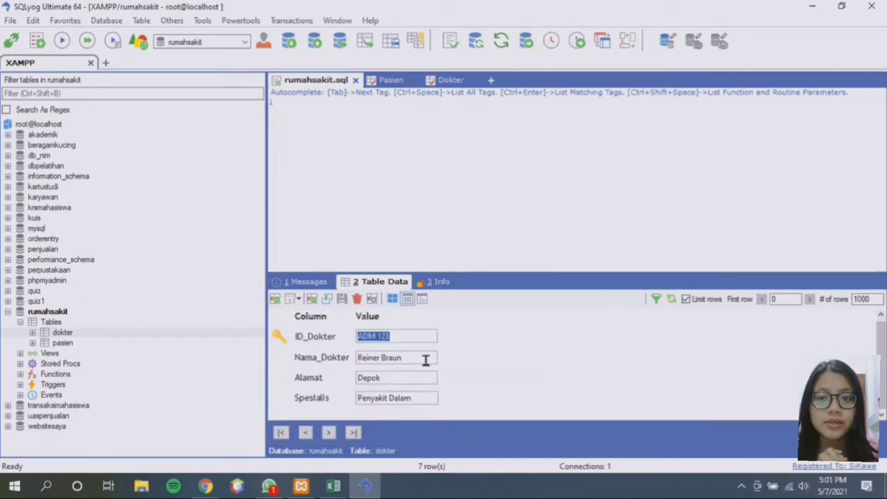
left_click(415, 357)
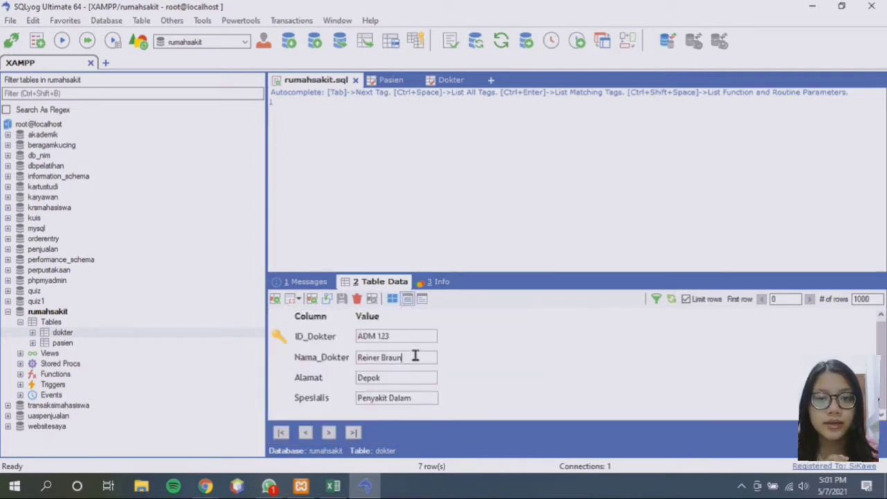
left_click(422, 299)
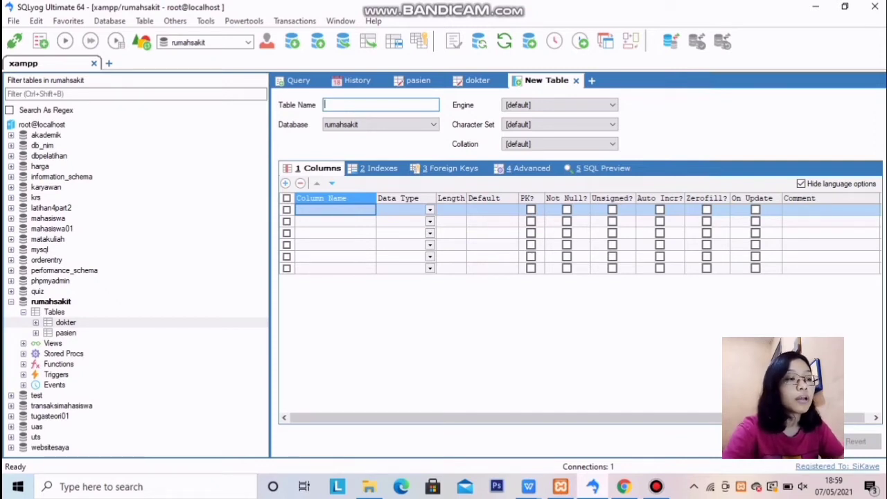
Create a new table from the dokter table's context menu and close the duplicate design tab
right_click(77, 323)
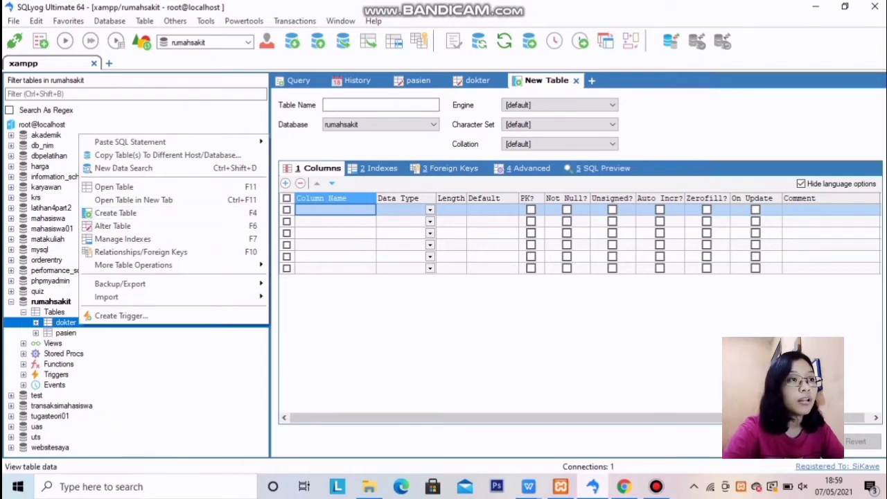
left_click(124, 213)
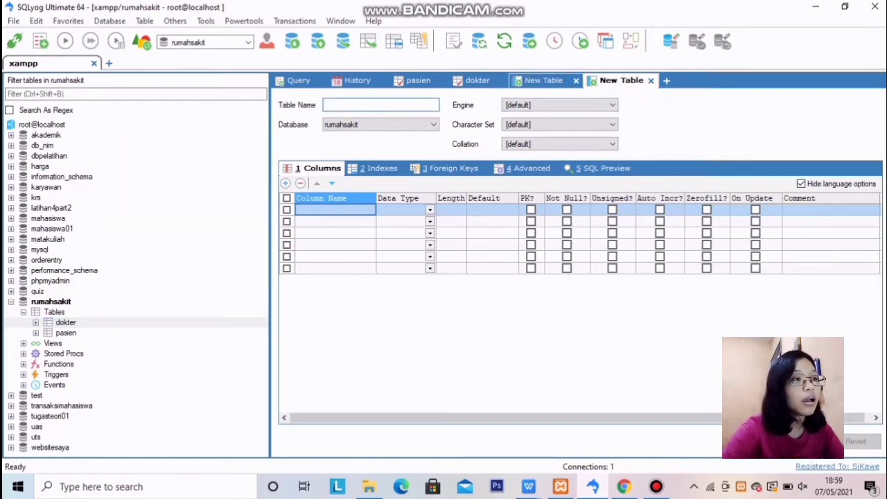
left_click(575, 81)
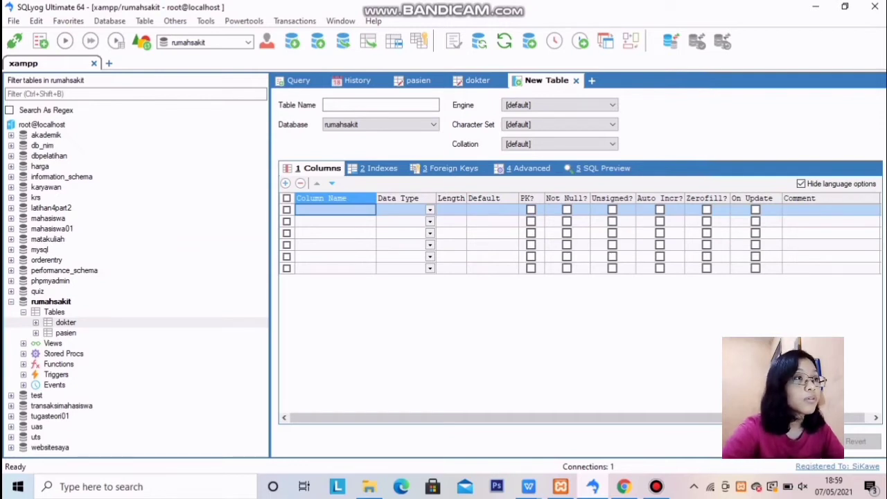
Name the table obat and define id_obat as char(20), not null, primary key
left_click(381, 104)
type("ob")
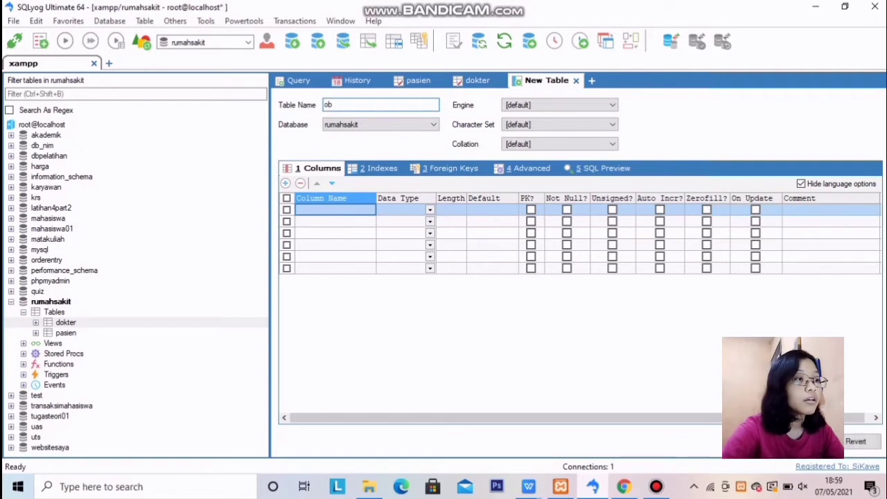
type("at")
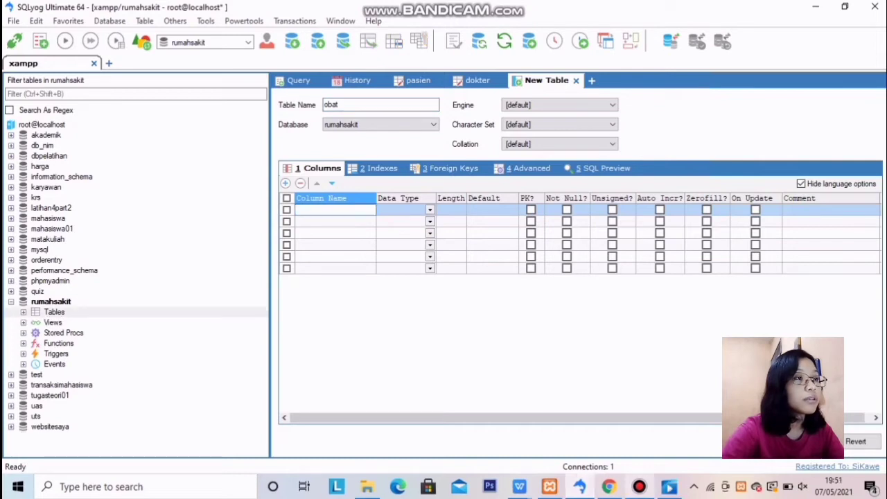
type("id")
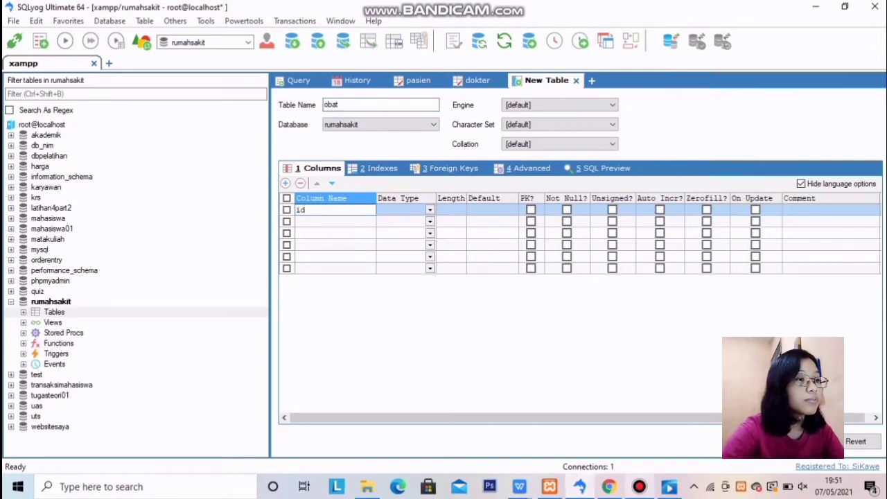
type("_obat")
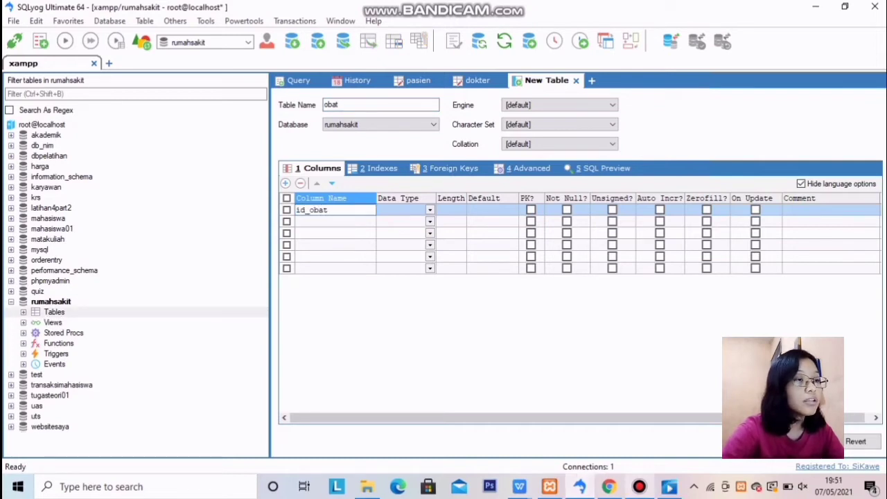
key("Tab")
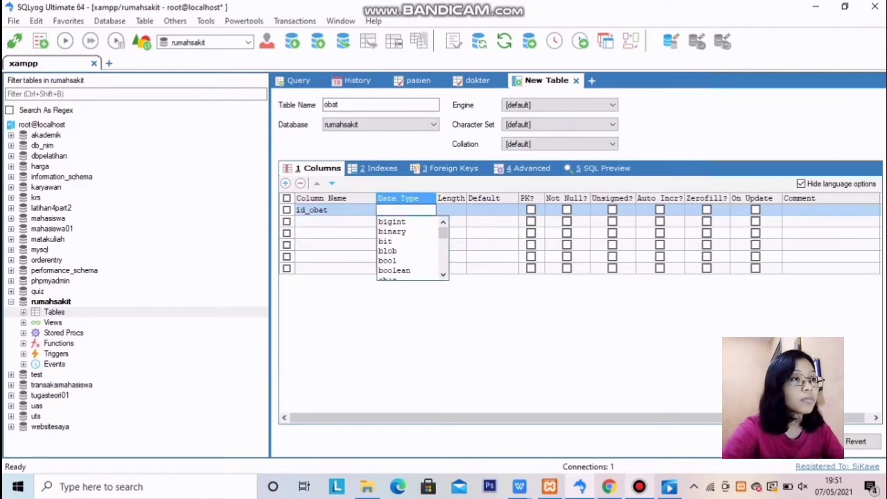
scroll(413, 248, "down", 1)
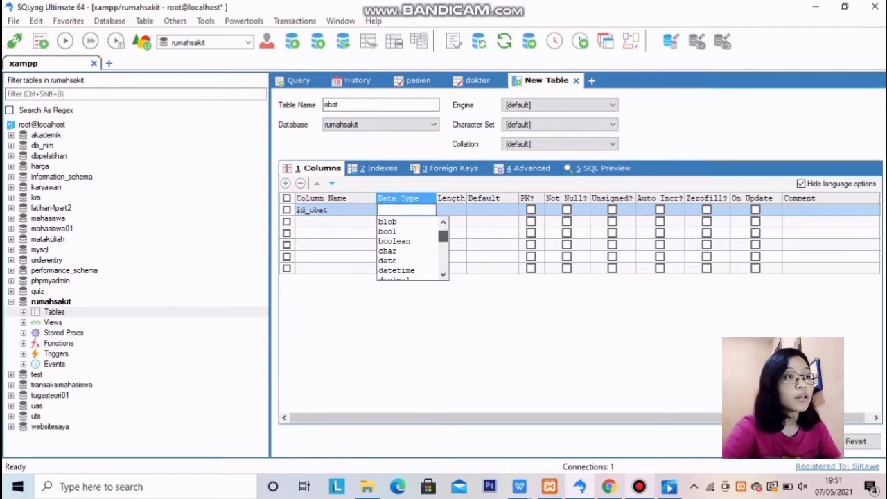
scroll(409, 248, "down", 1)
scroll(409, 248, "up", 1)
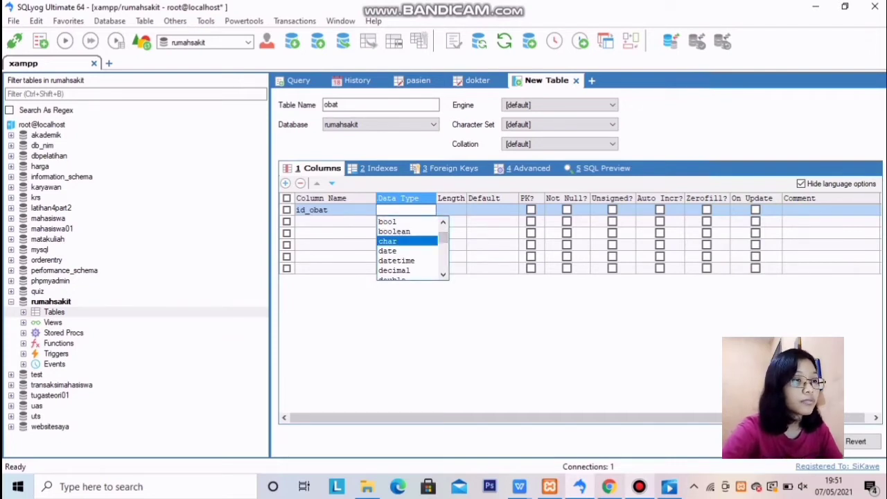
left_click(395, 240)
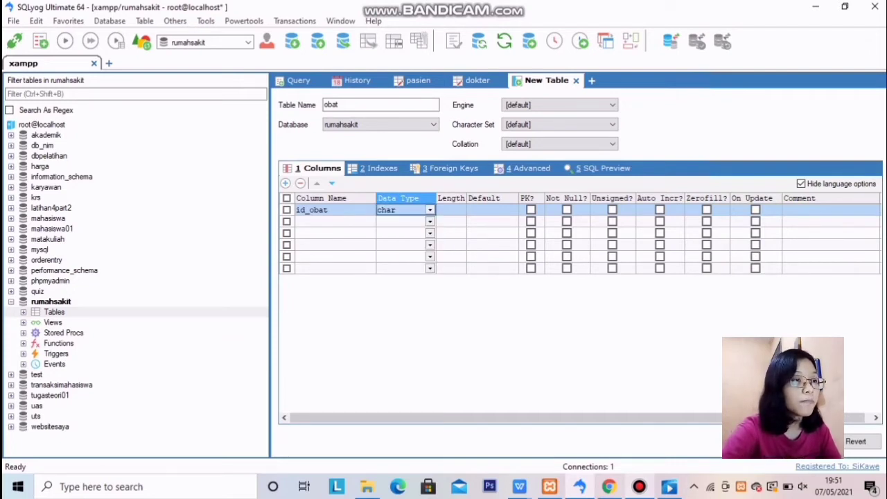
left_click(451, 210)
left_click(451, 210)
type("20")
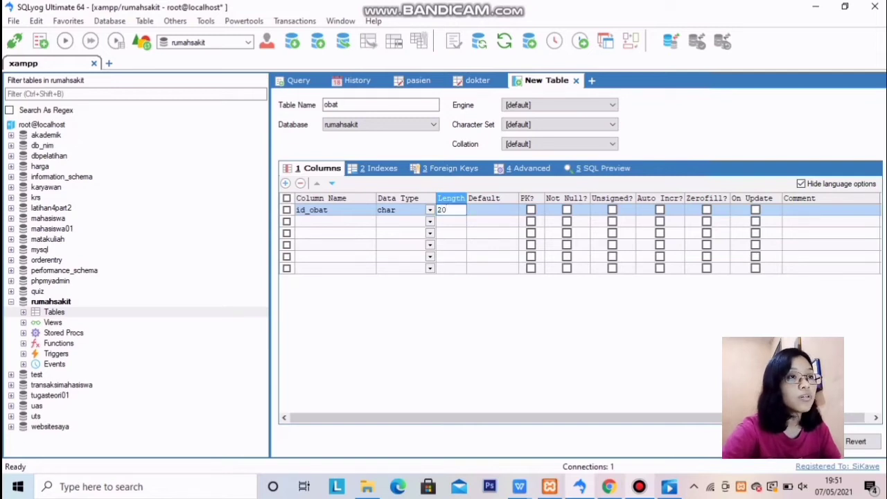
left_click(531, 210)
left_click(531, 209)
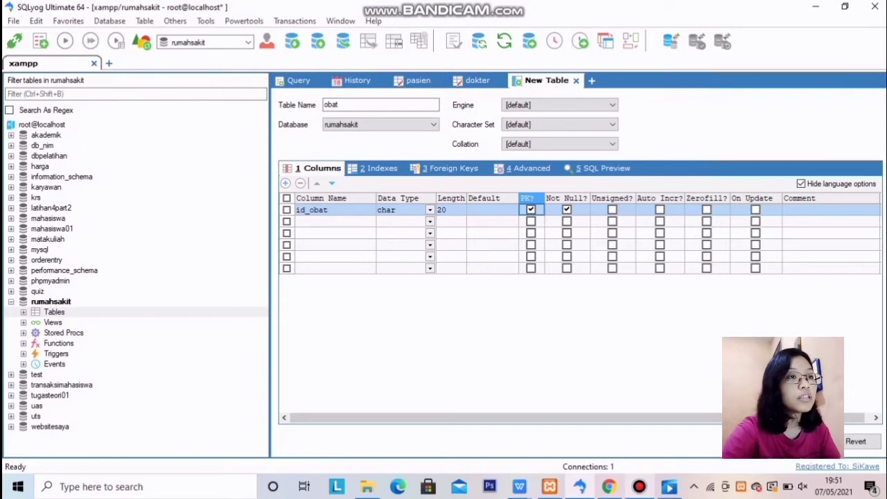
left_click(335, 222)
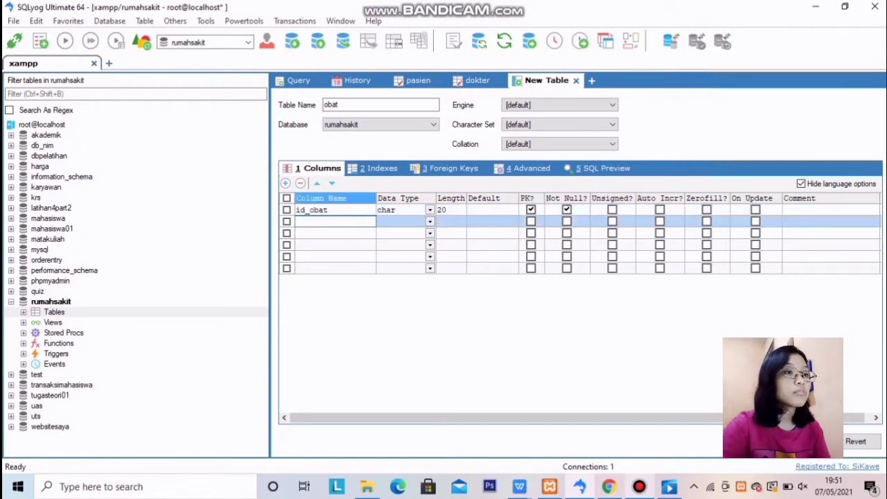
Add a nama_obat column as varchar(50), not null
type("bama")
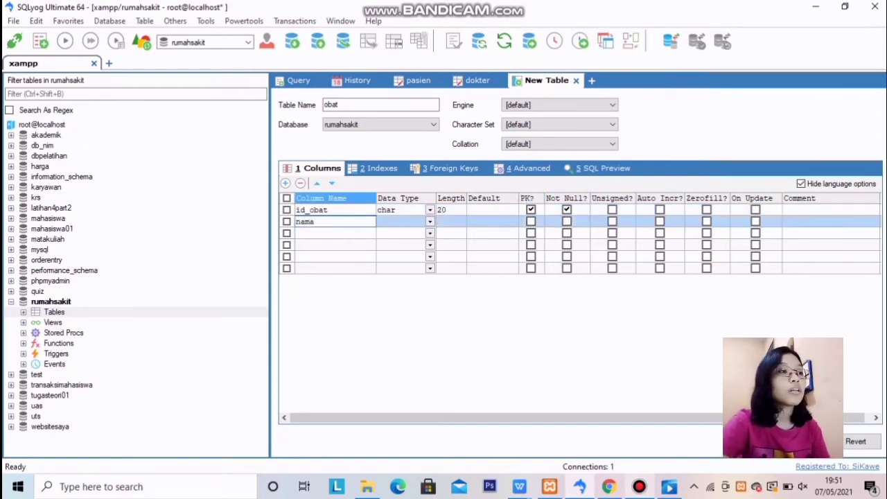
type("_obat")
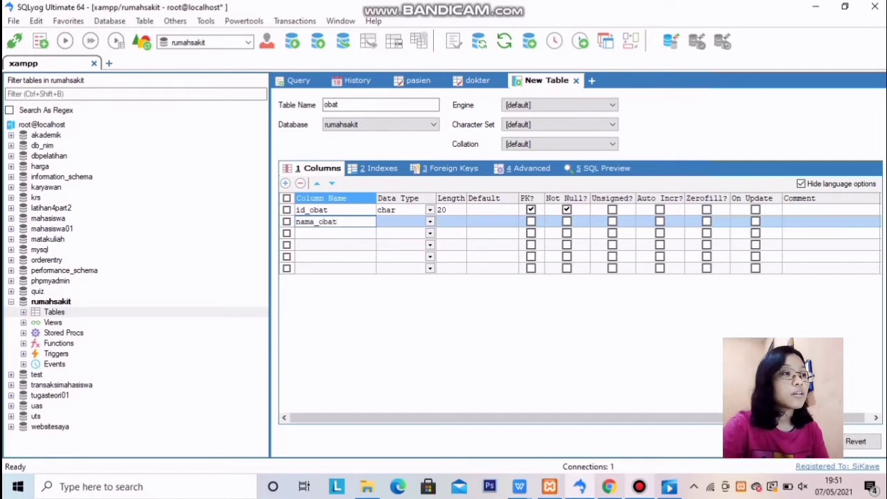
key("Tab")
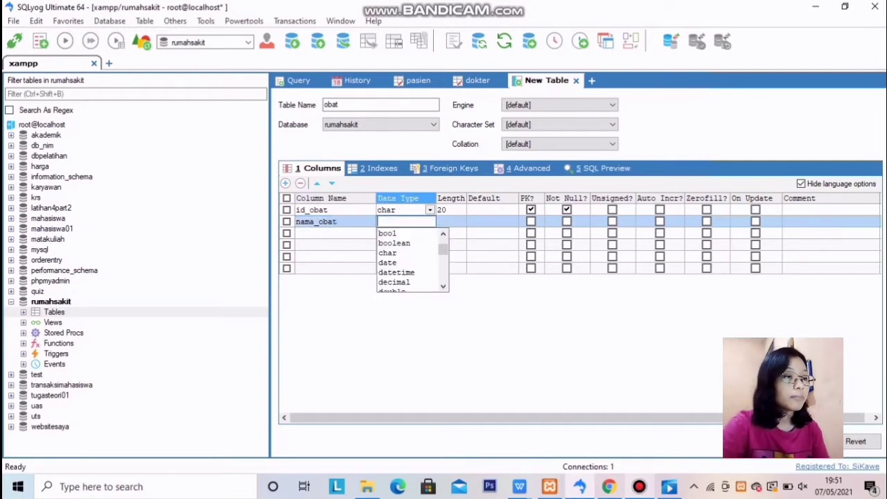
type("varchar")
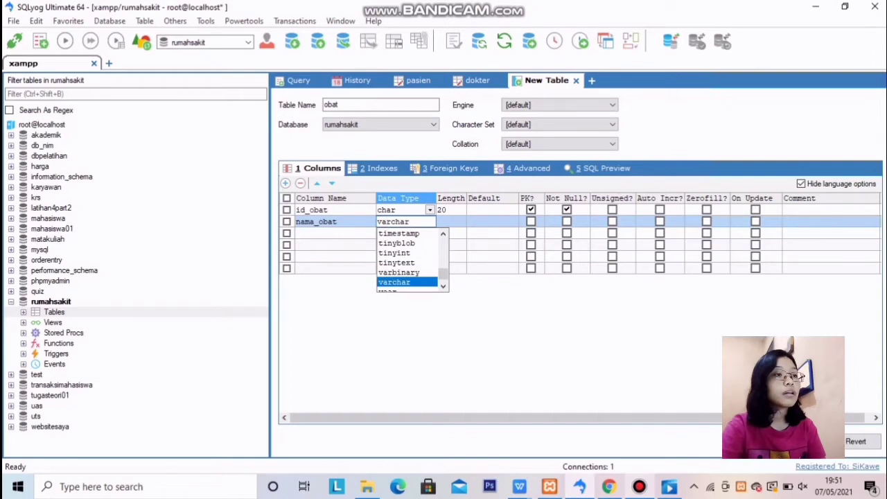
key("Tab")
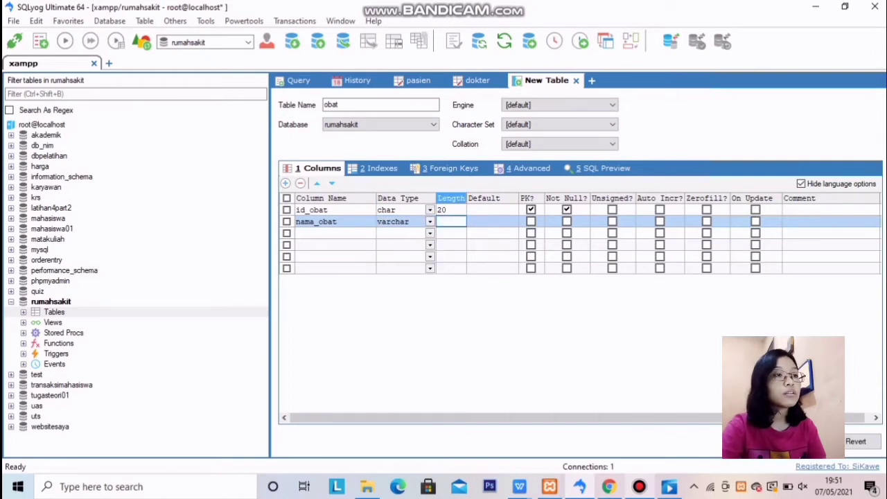
type("50")
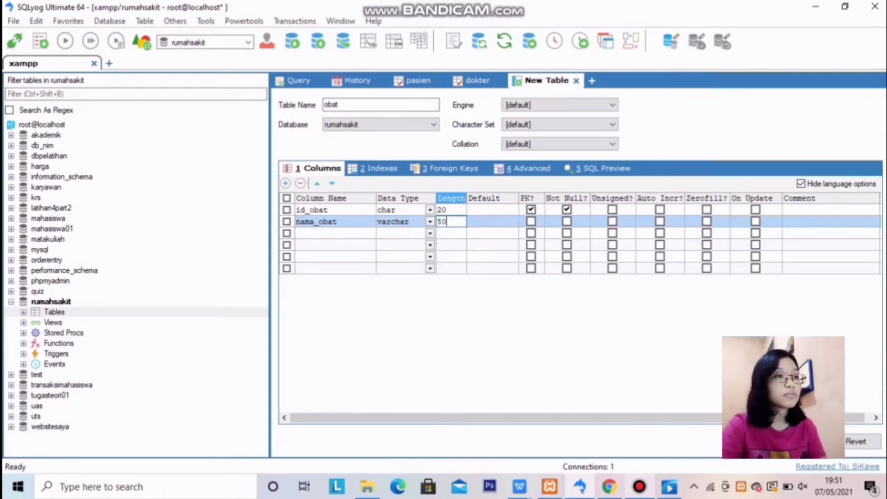
left_click(567, 222)
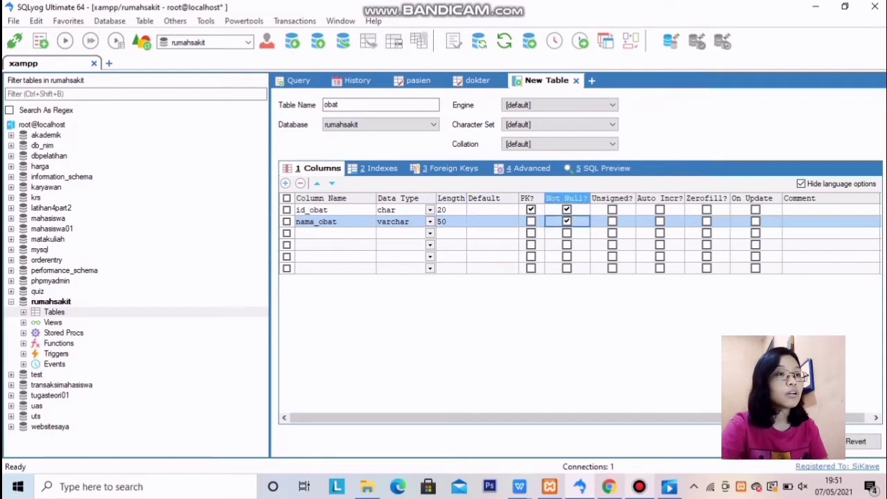
Add jenis_obat as a not-null varchar(50) and save the obat table
left_click(336, 234)
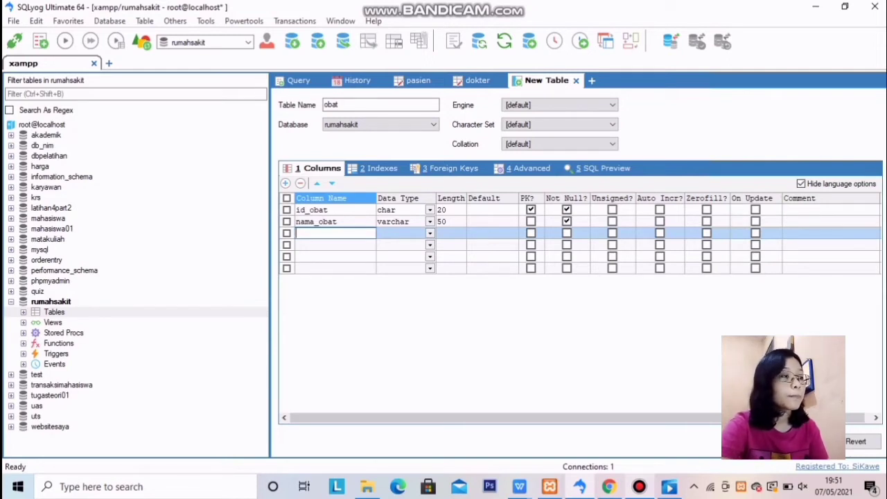
type("jenis")
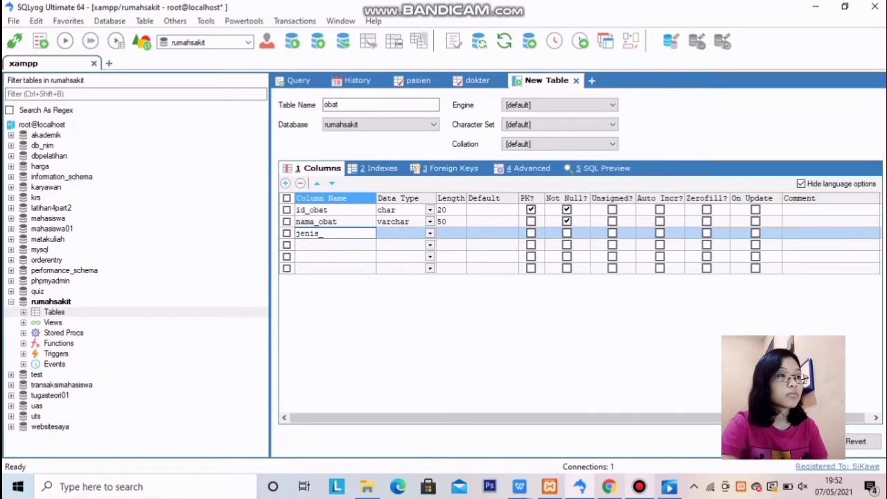
type("_obat")
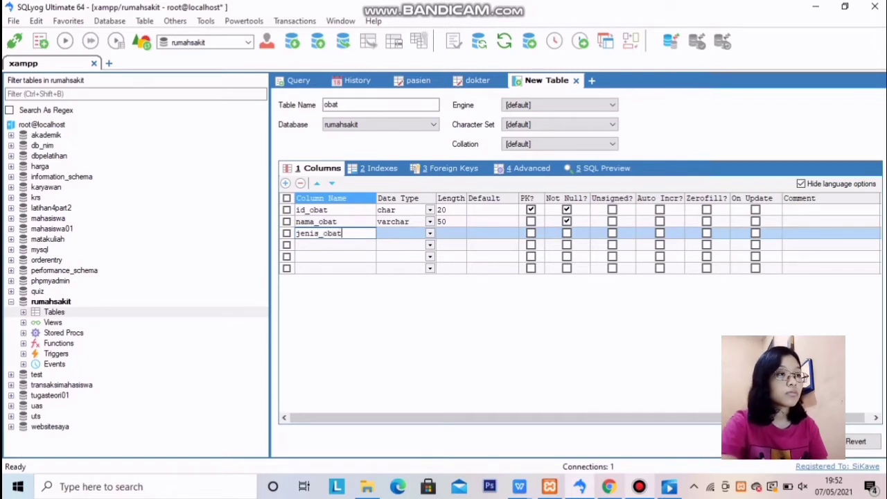
key("Tab")
type("va")
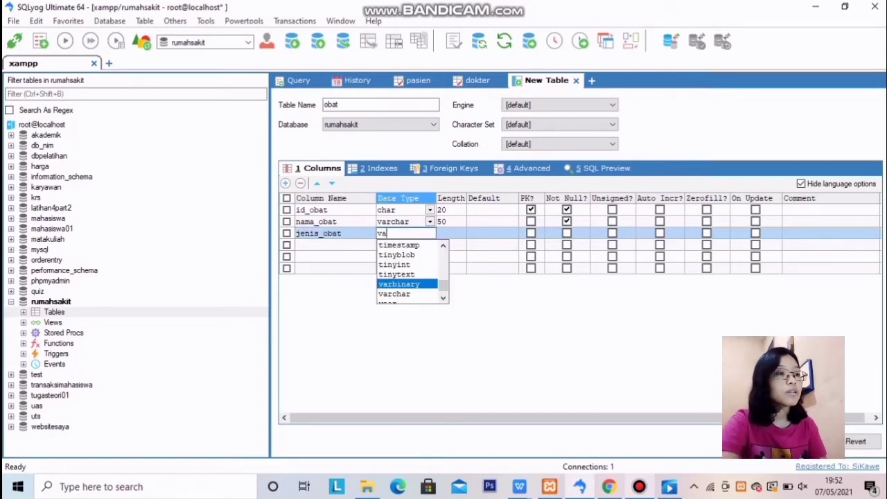
key("Down")
key("Tab")
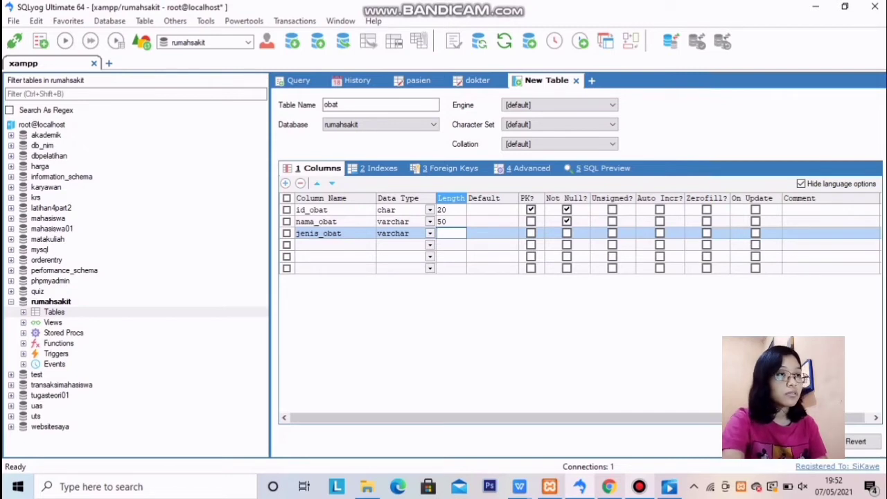
type("50")
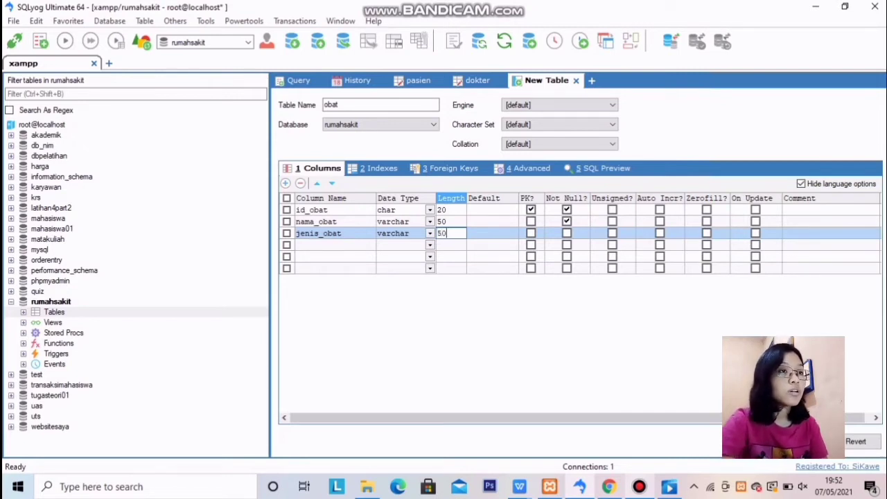
left_click(567, 233)
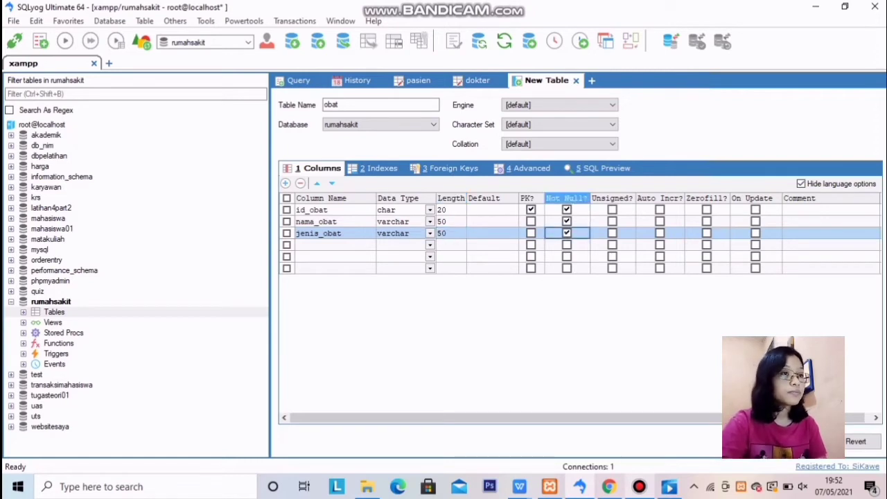
key("ctrl+s")
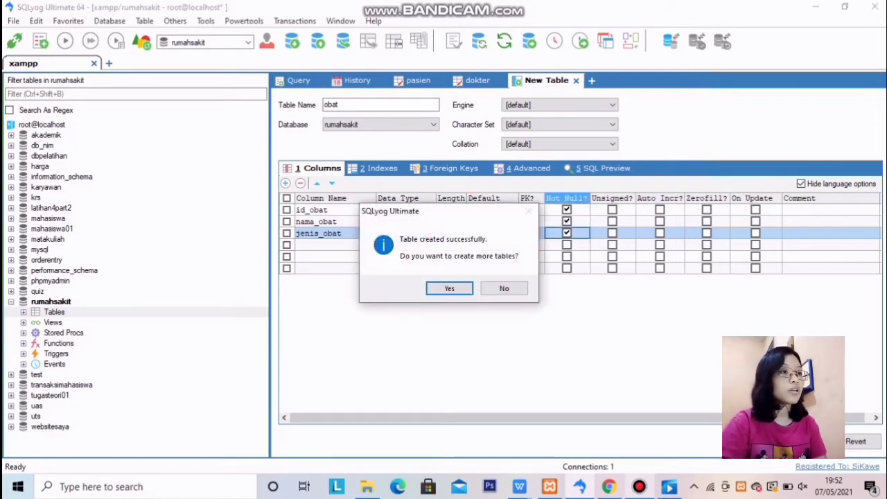
Decline creating more tables and begin a new obat row with id_obat cleared
key("Tab")
key("Return")
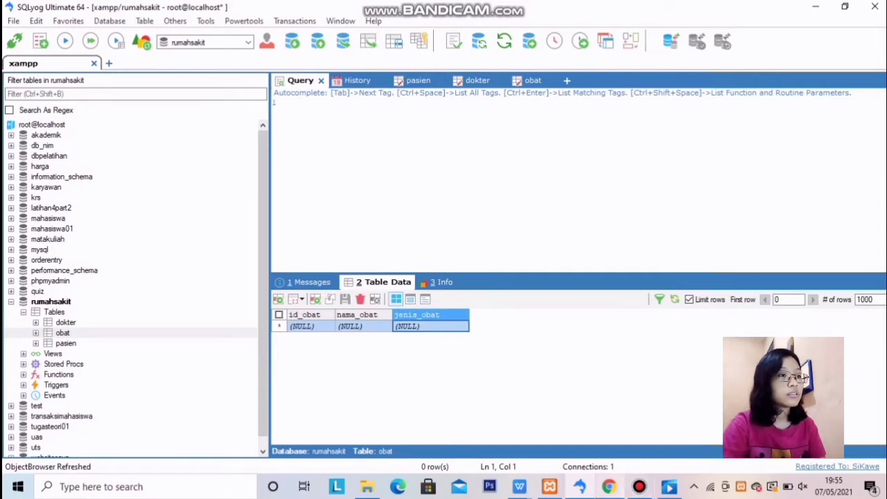
key("Tab")
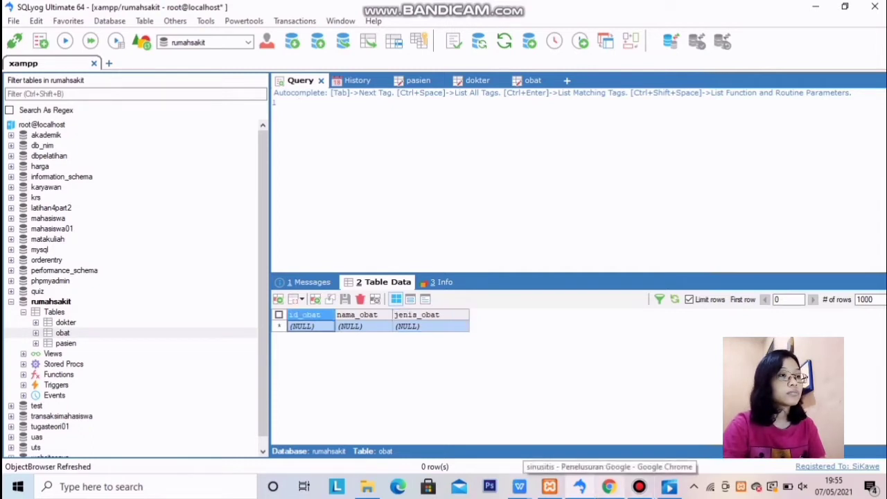
key("BackSpace")
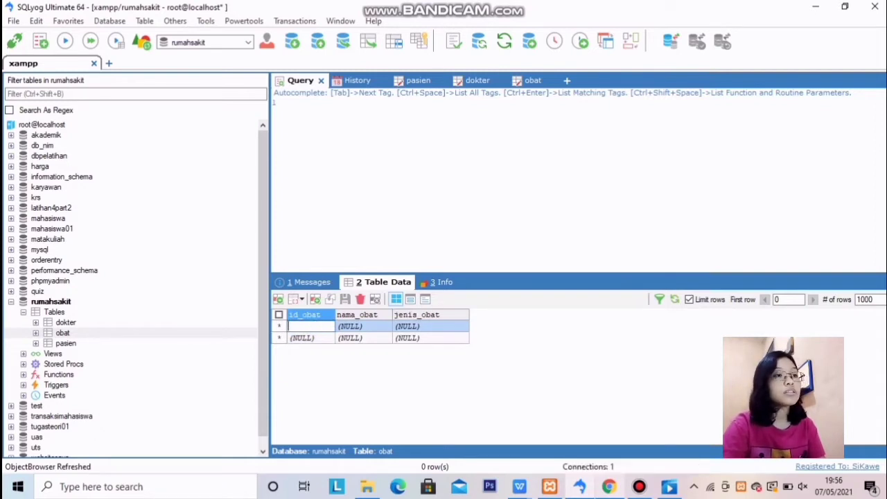
Save row PC_2003, alpha blockers, Hipertensi in the obat table
type("PC")
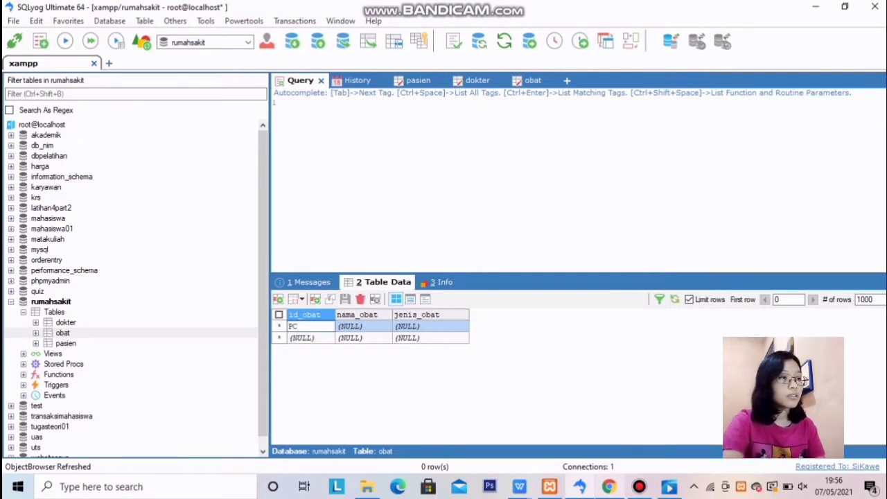
type("_2003")
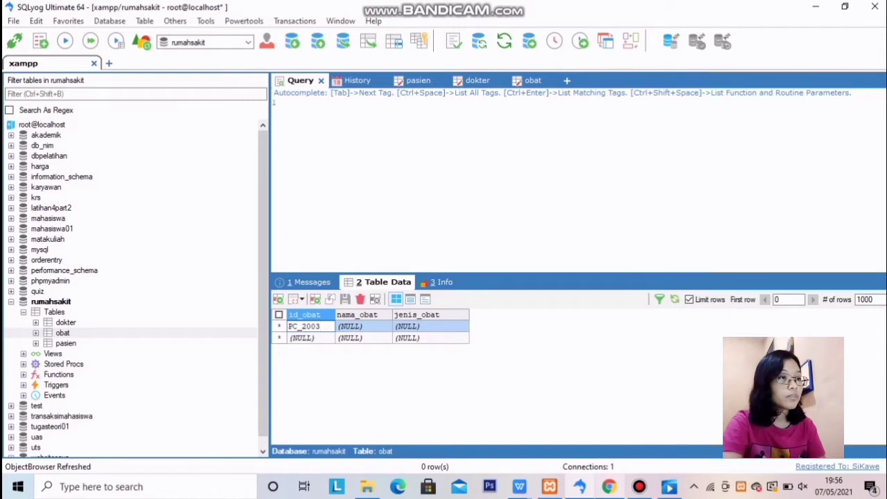
key("Tab")
key("BackSpace")
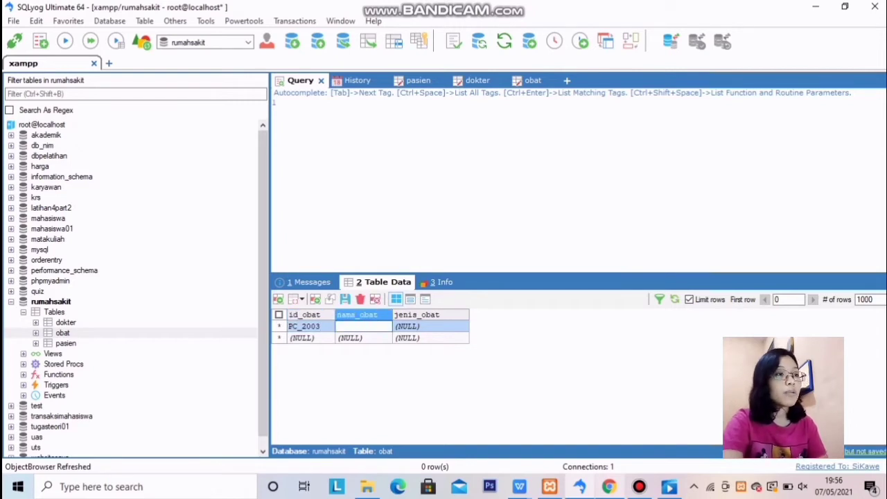
type("alpha")
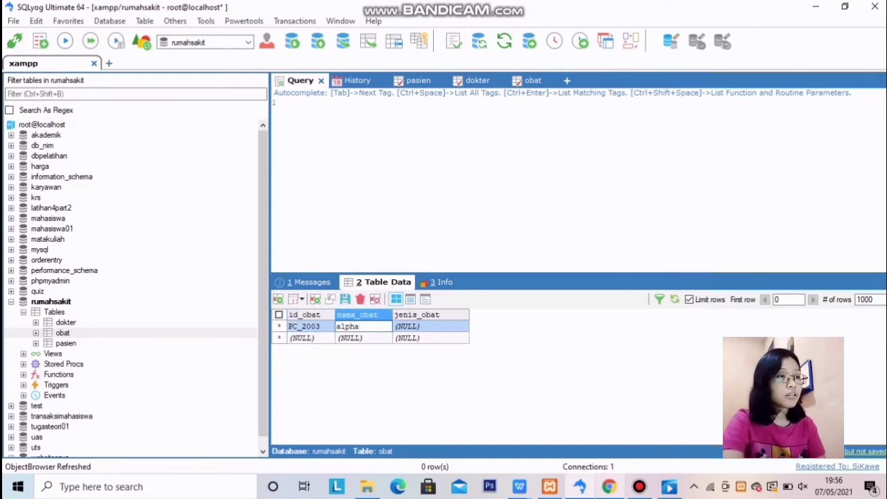
type(" blo")
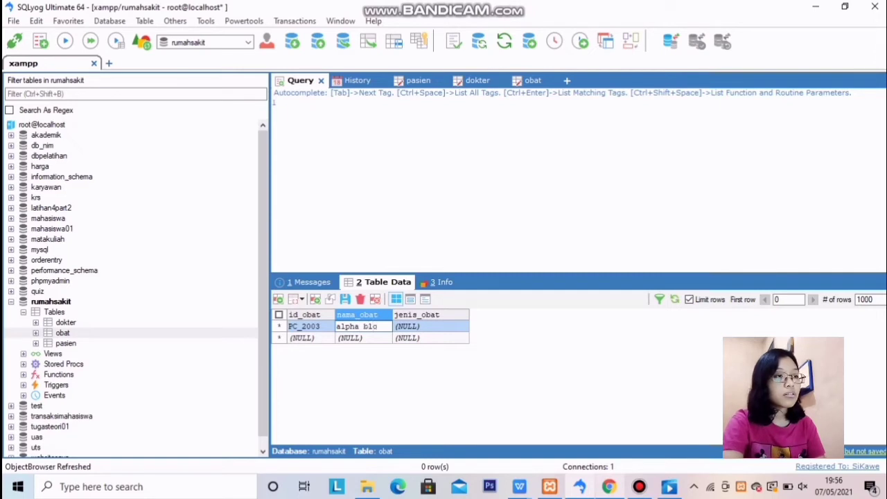
type("ck")
type("ers")
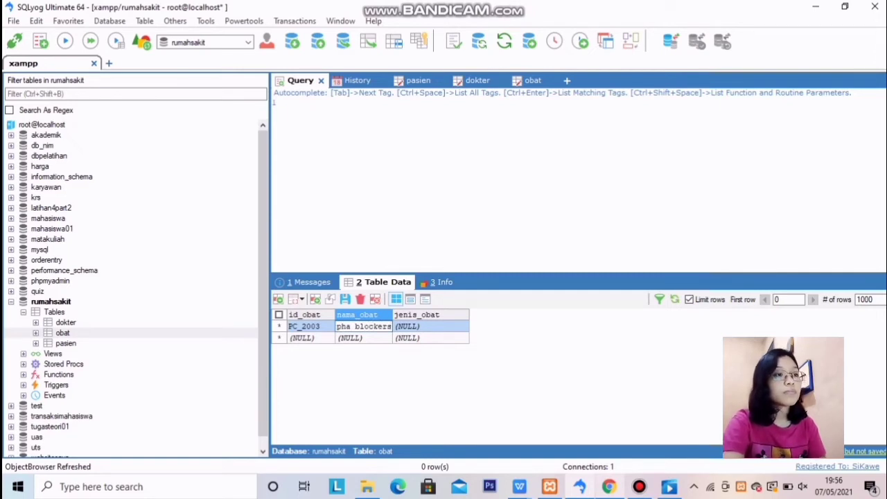
key("Tab")
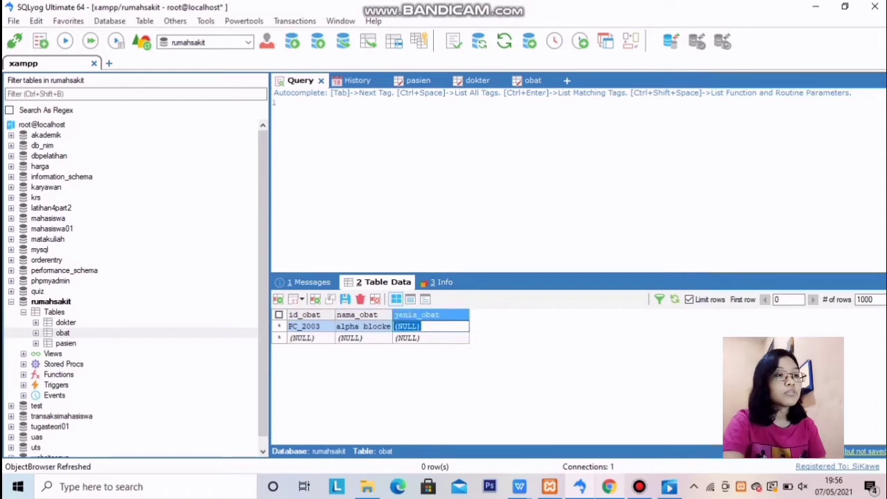
key("BackSpace")
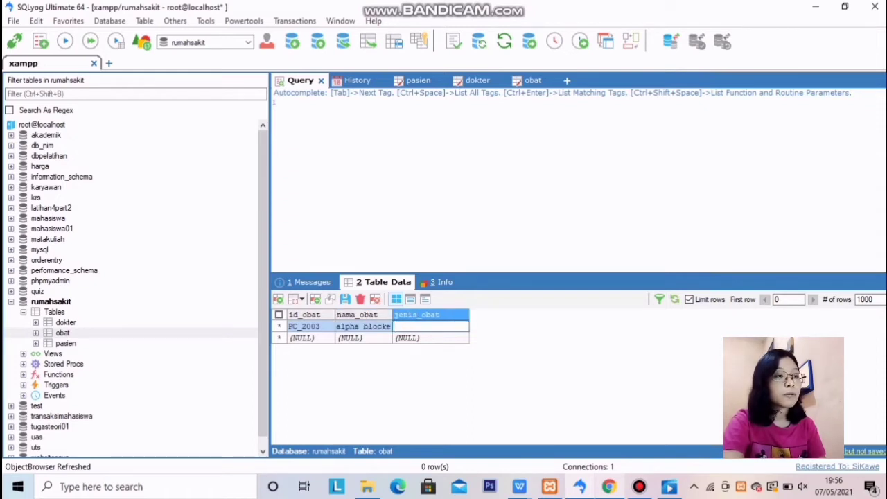
type("Hi")
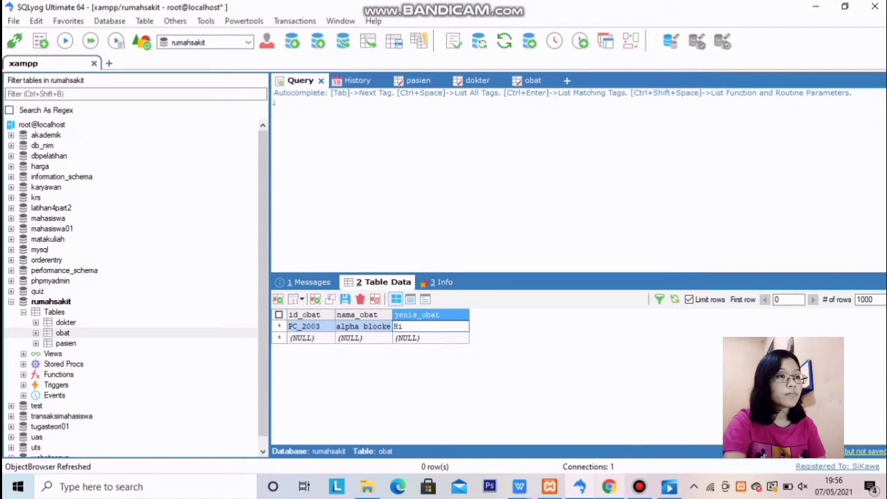
type("pe")
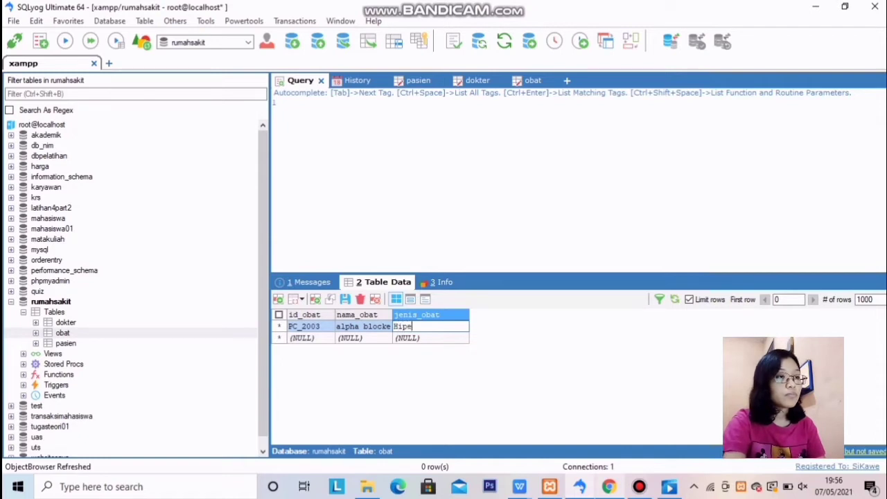
type("rtensi")
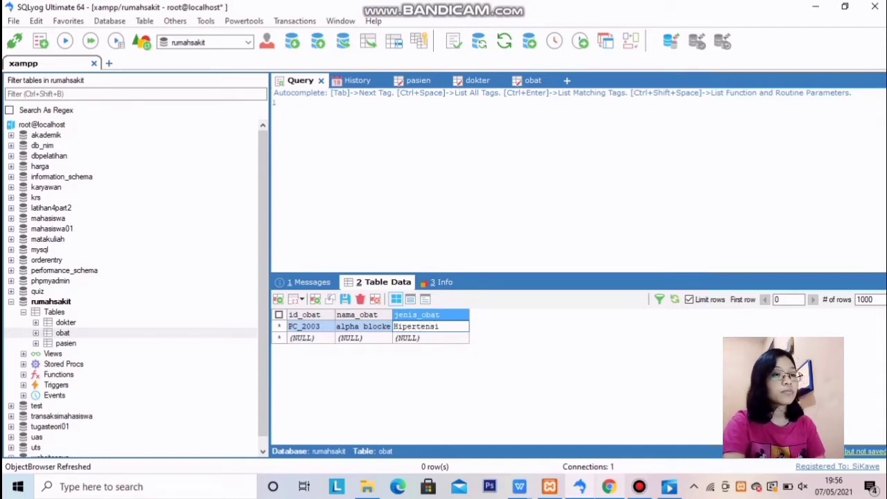
key("Tab")
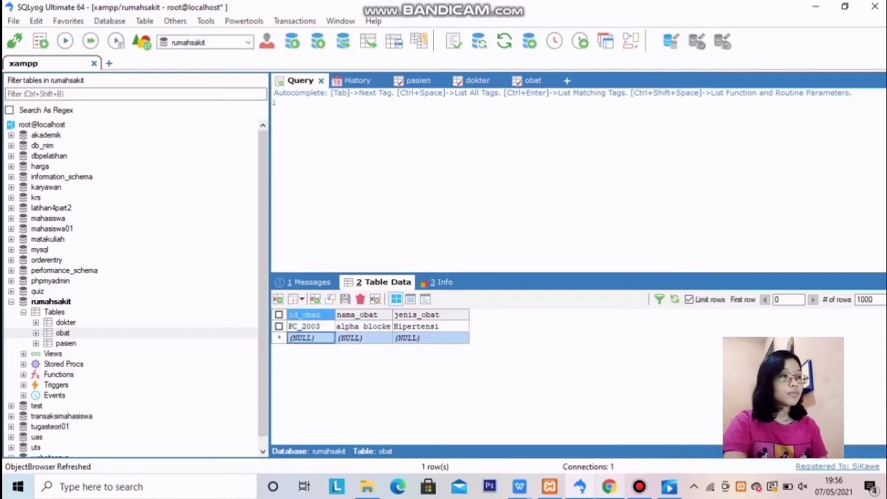
Add and save row KY_2001, acetaminophen, Gigi berlubang
key("BackSpace")
key("BackSpace")
key("BackSpace")
key("BackSpace")
key("BackSpace")
key("BackSpace")
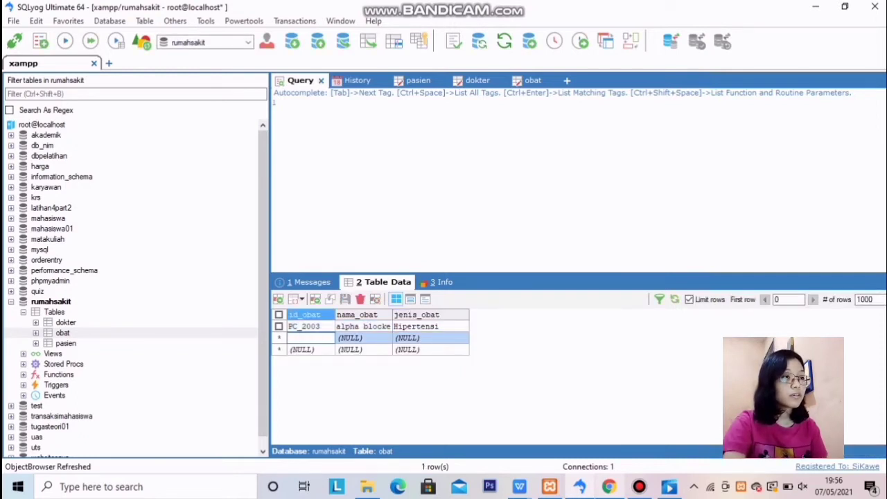
type("KY_")
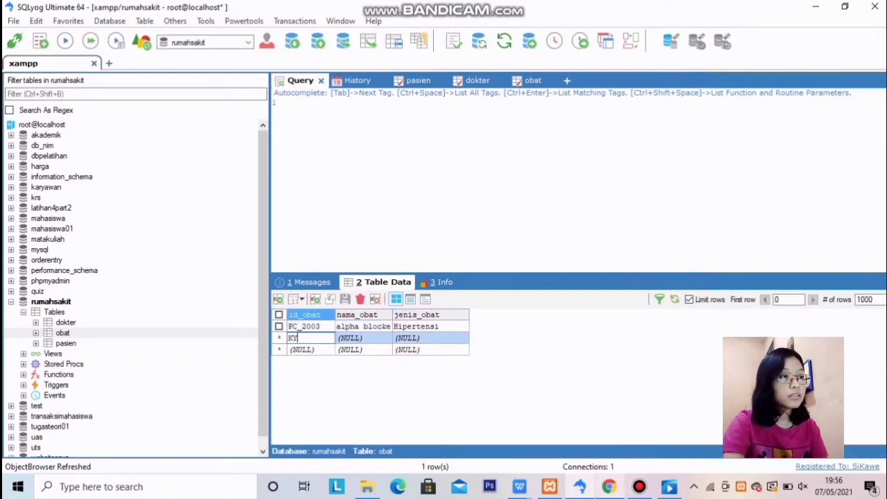
type("2001")
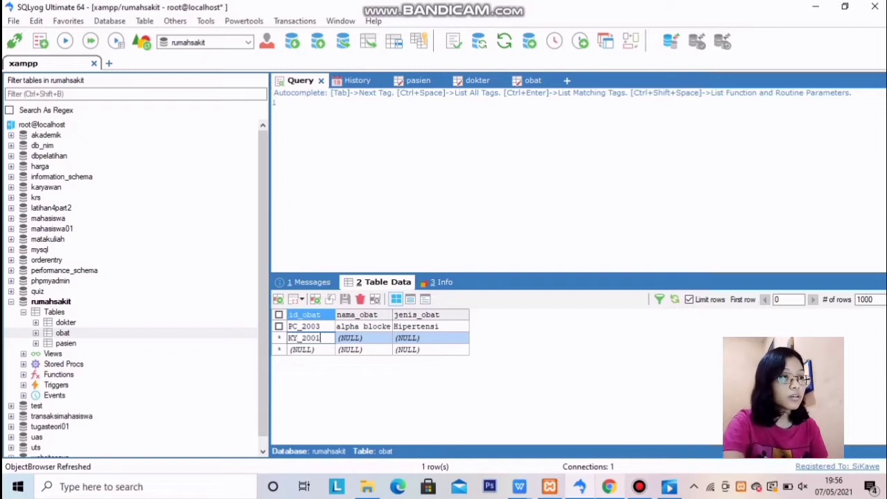
key("Tab")
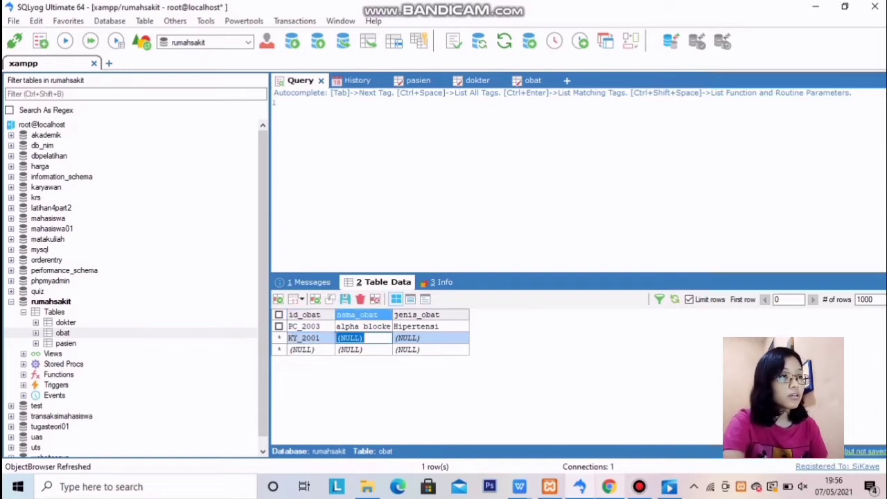
key("BackSpace")
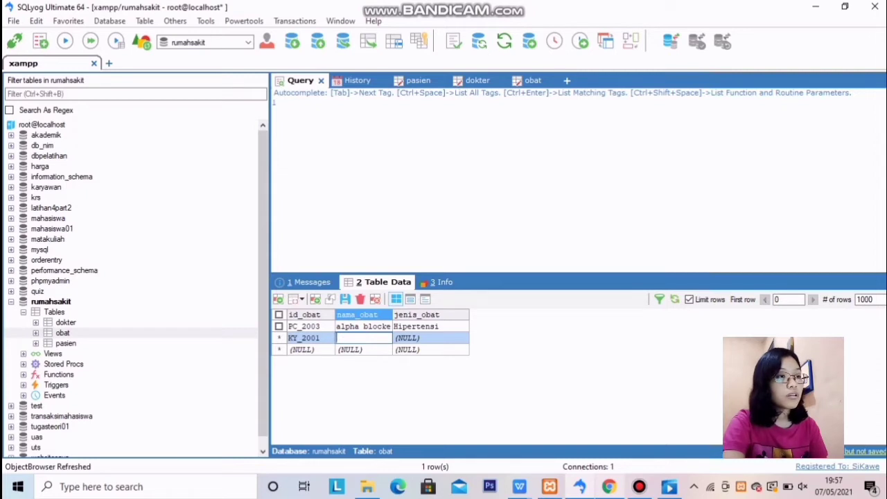
type("ace")
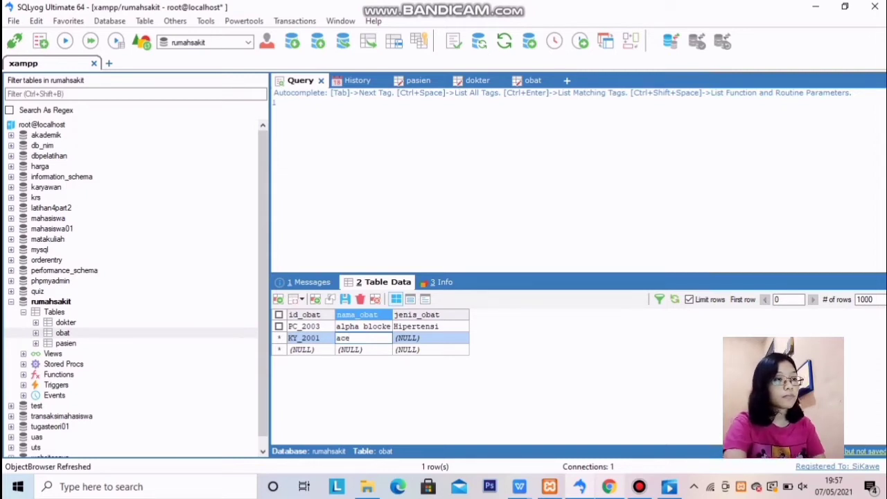
type("ta")
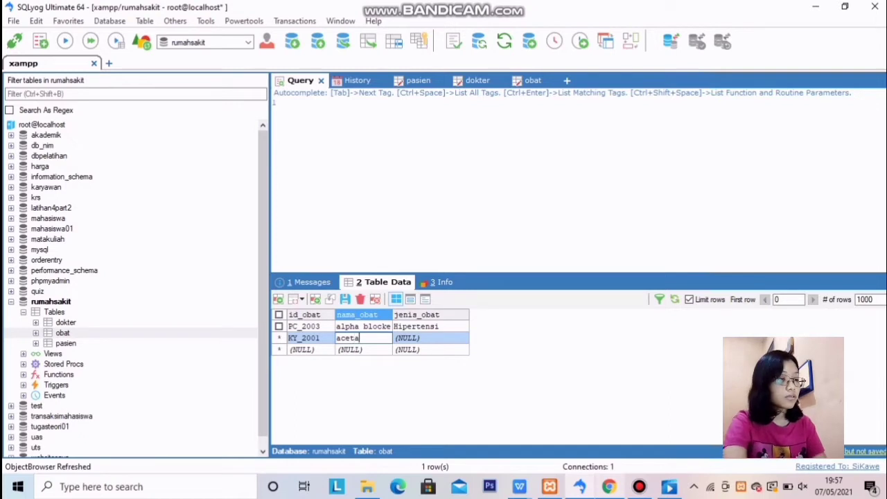
type("mino")
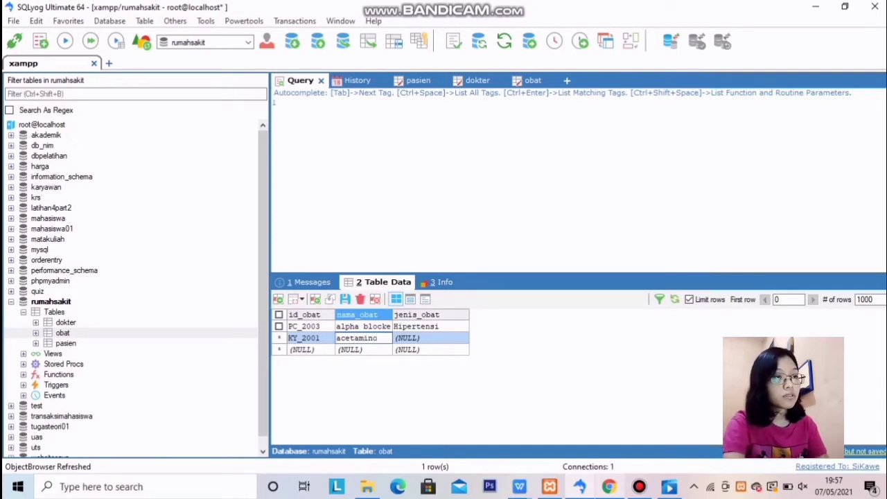
type("phen")
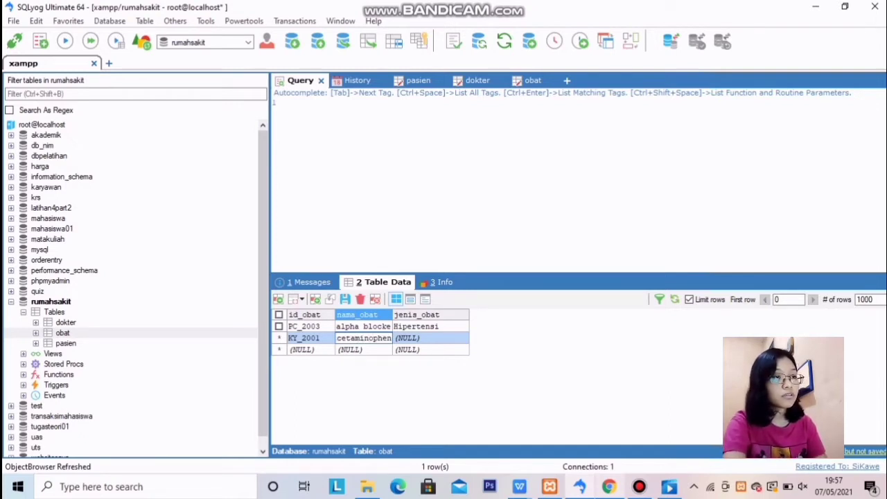
key("Tab")
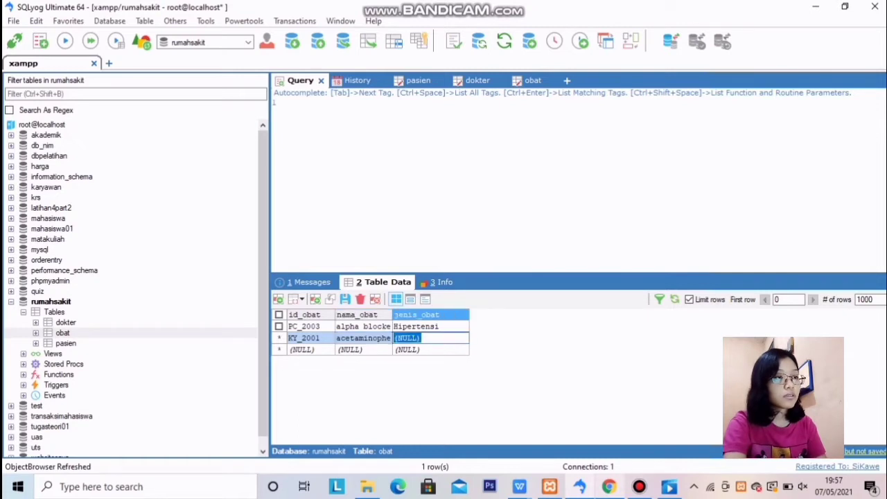
type("g")
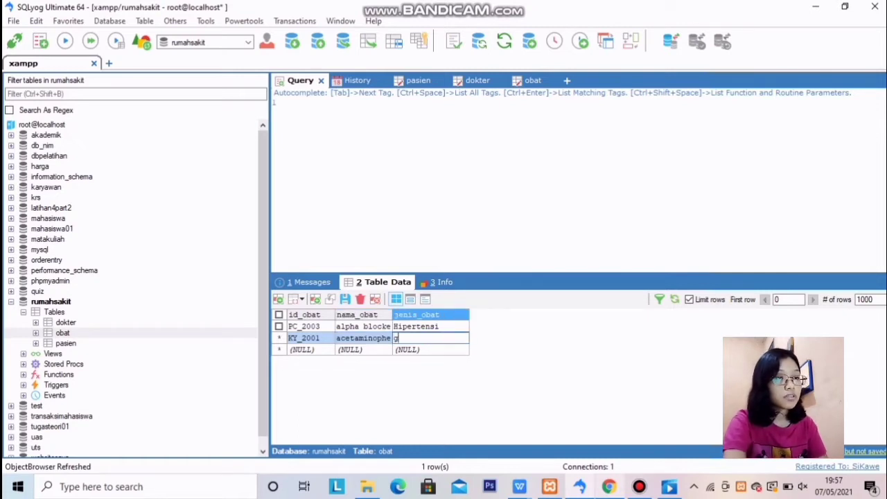
key("BackSpace")
type("Gi")
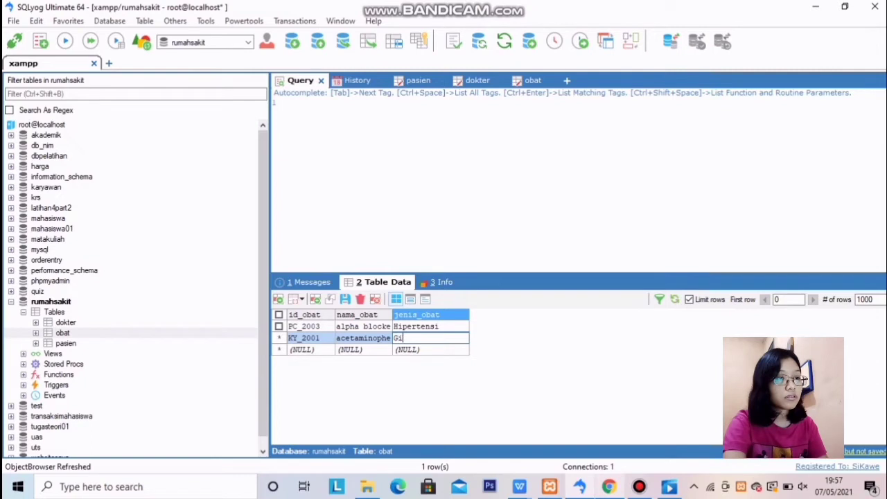
type("gi")
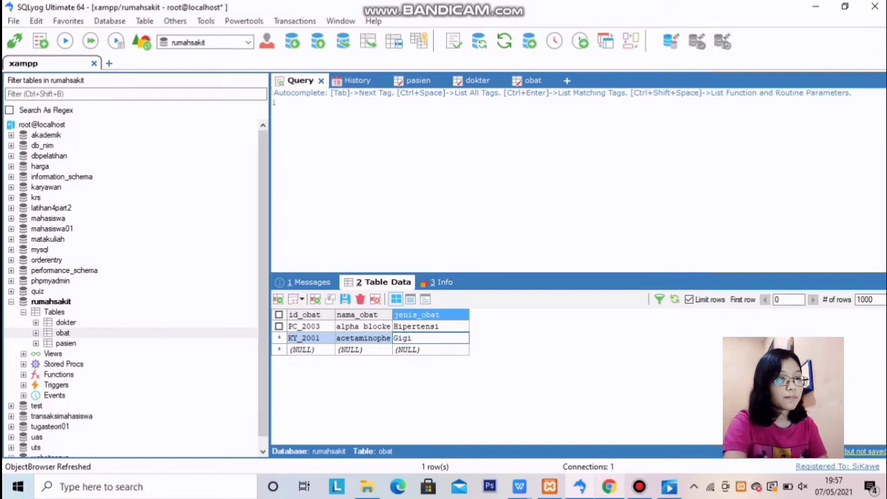
type(" ber")
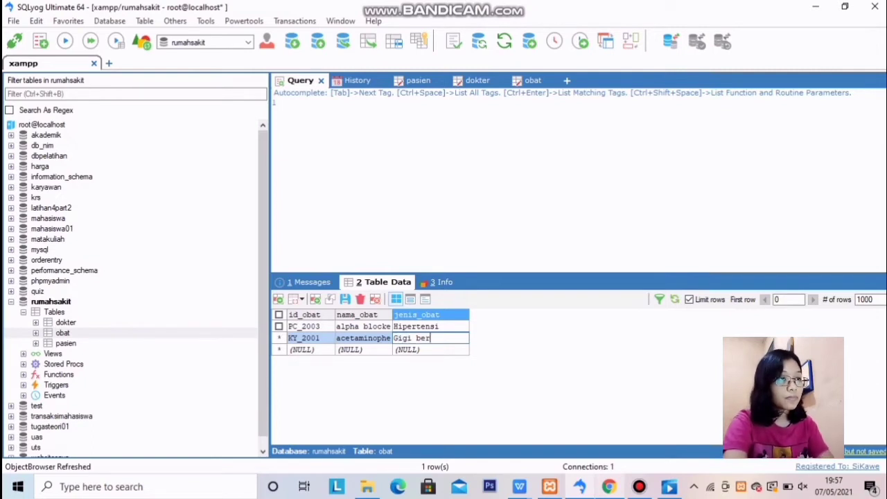
type("lubang")
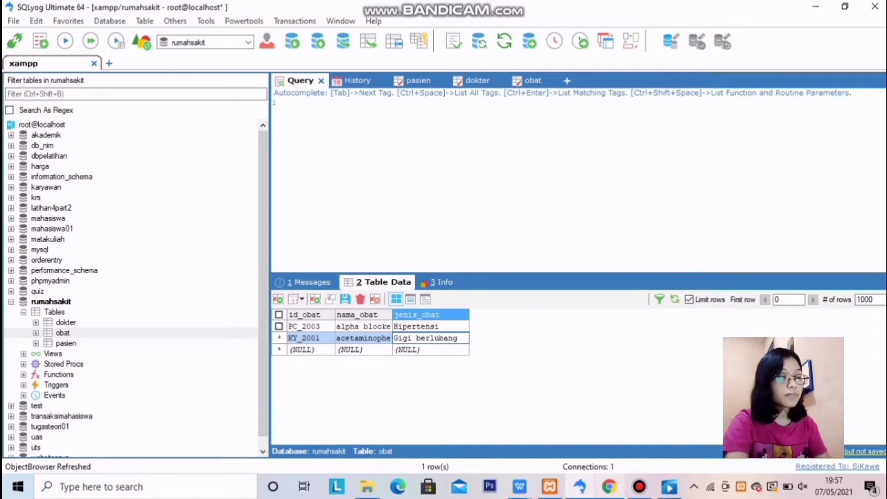
key("Tab")
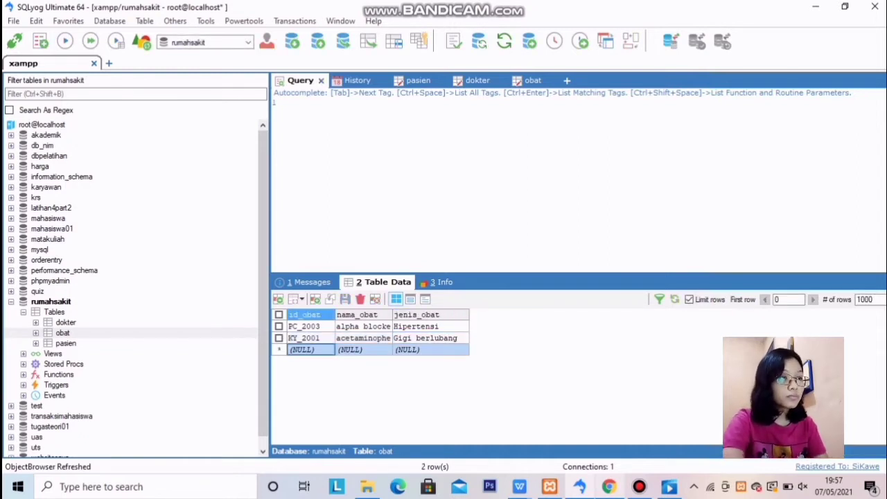
Save row YH_2006, Dekongestan, Sinusitis and clear the next row's id_obat placeholder
left_click(317, 350)
left_click_drag(316, 350, 289, 350)
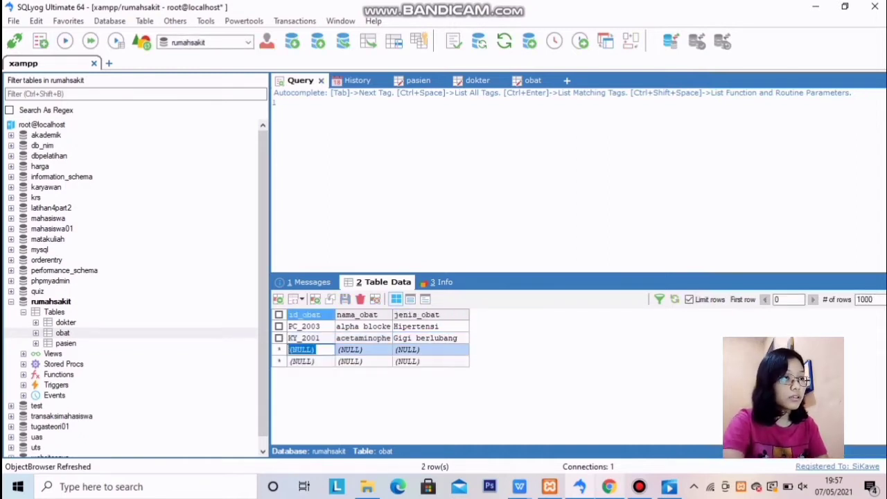
key("BackSpace")
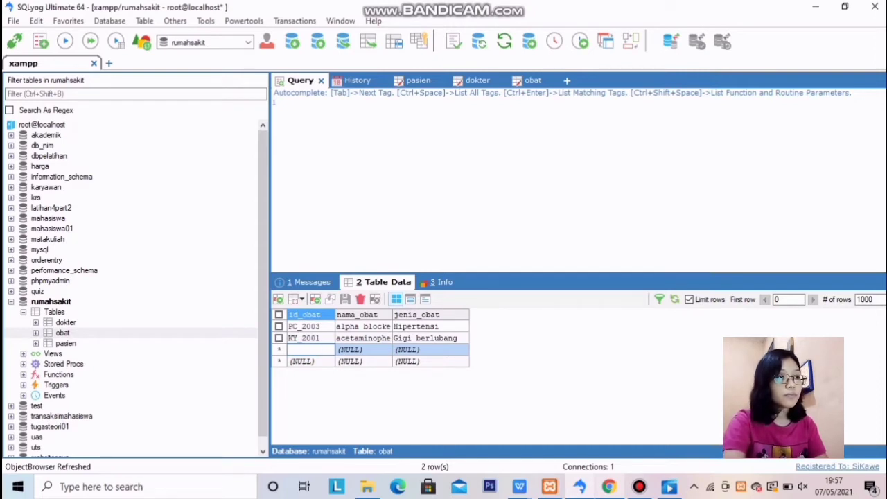
type("YH")
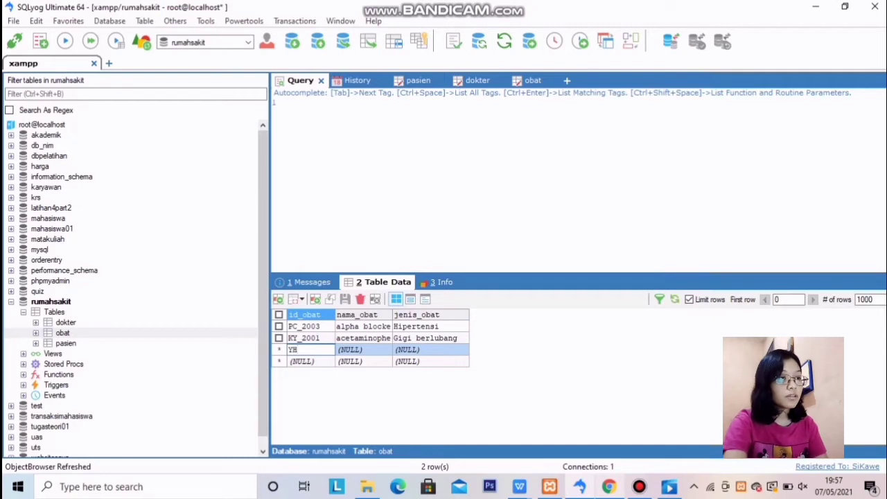
type("_20")
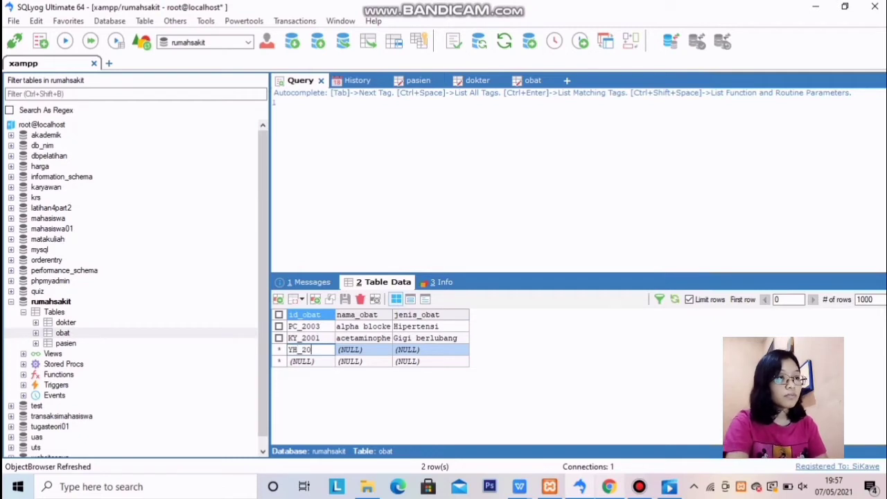
type("06")
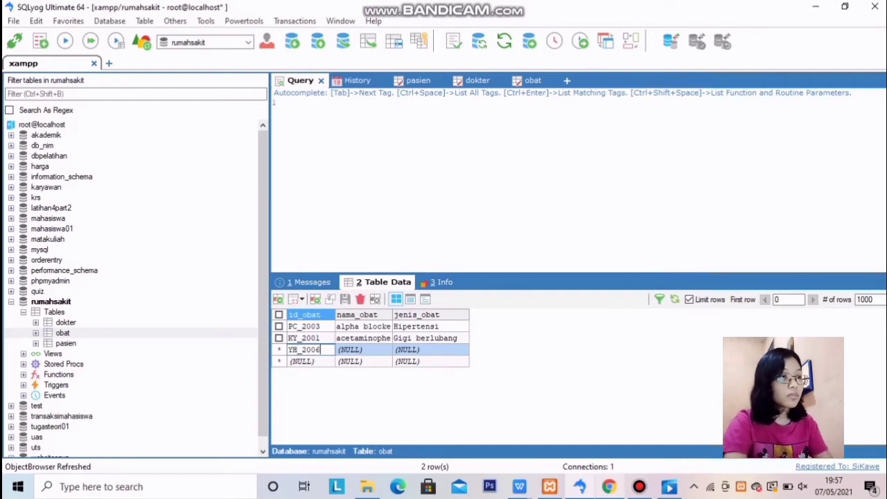
key("Tab")
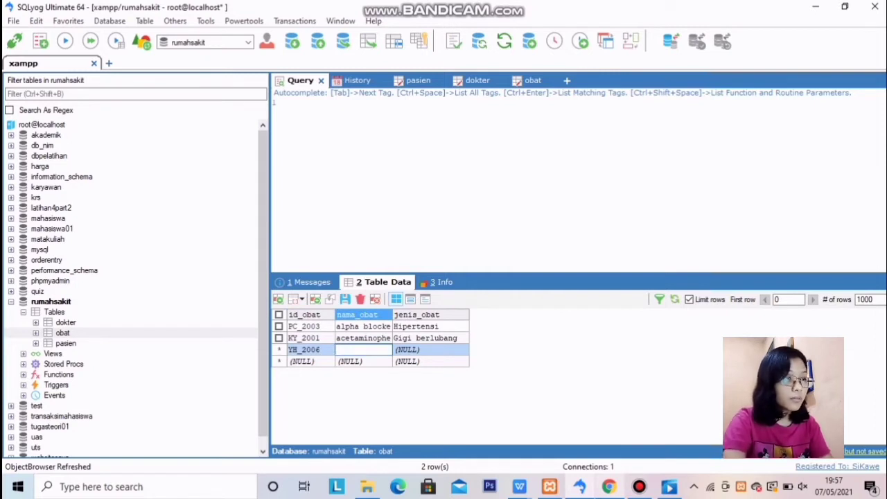
type("De")
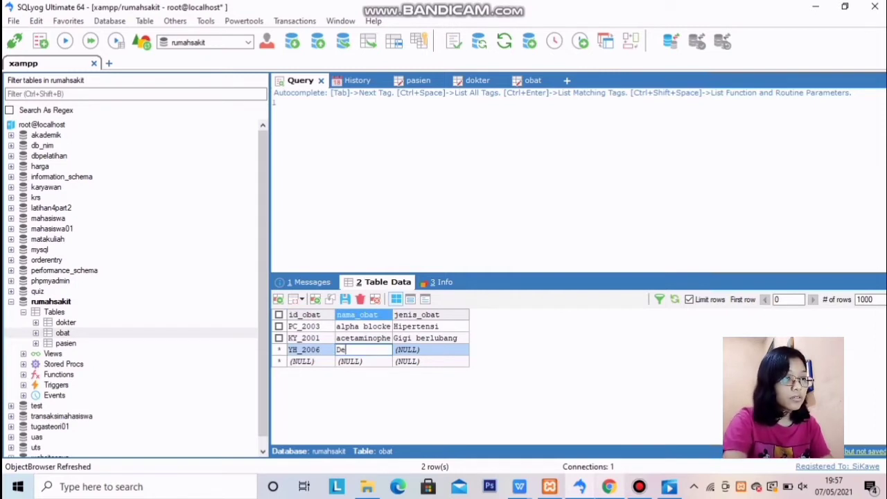
type("kong")
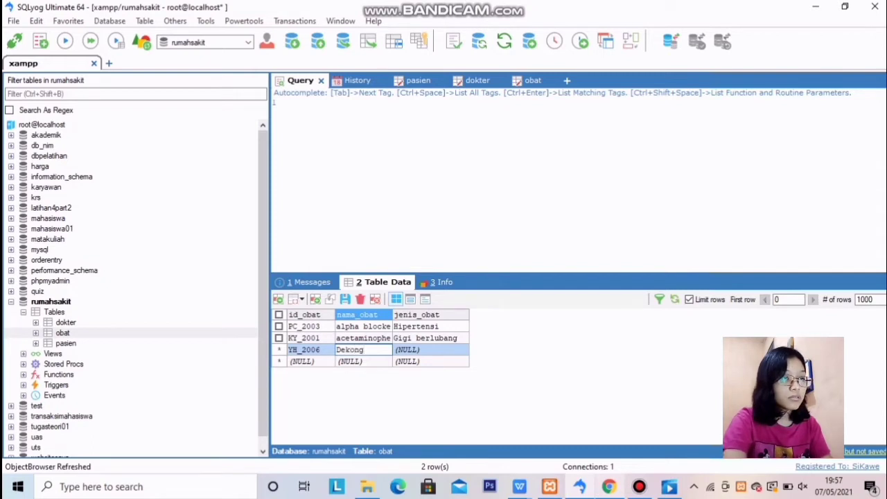
type("e")
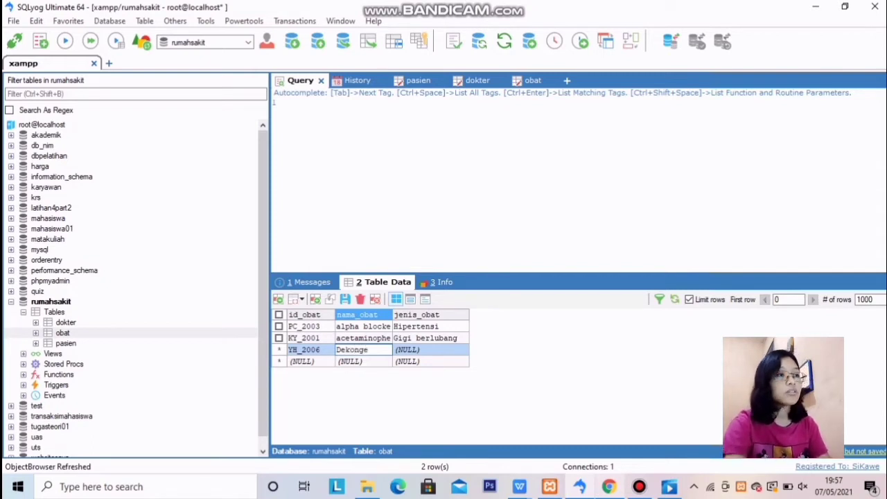
type("stan")
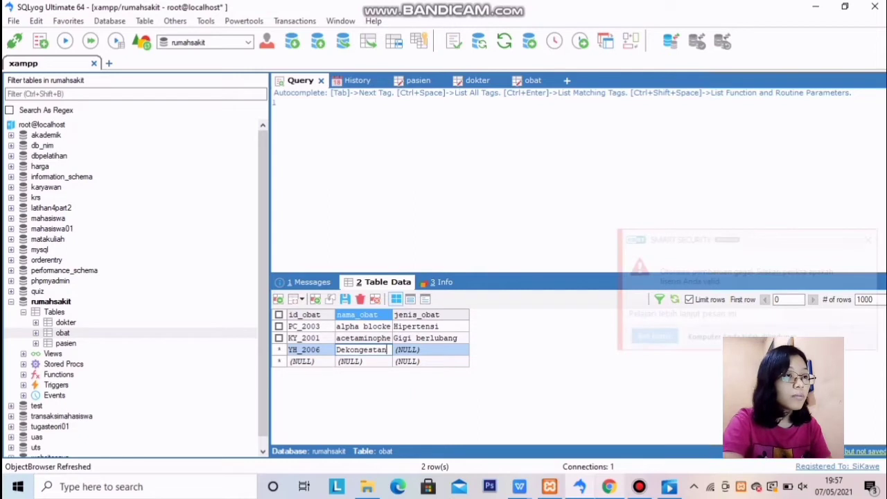
key("Tab")
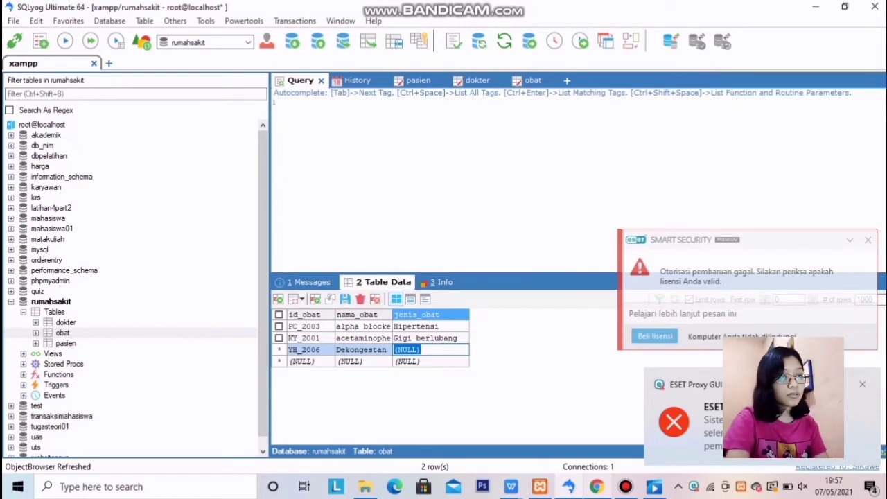
type("S")
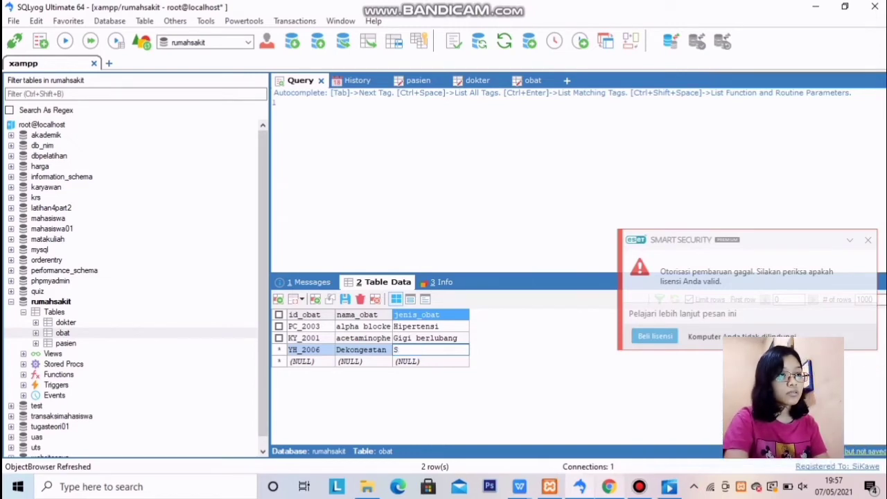
type("inusitis")
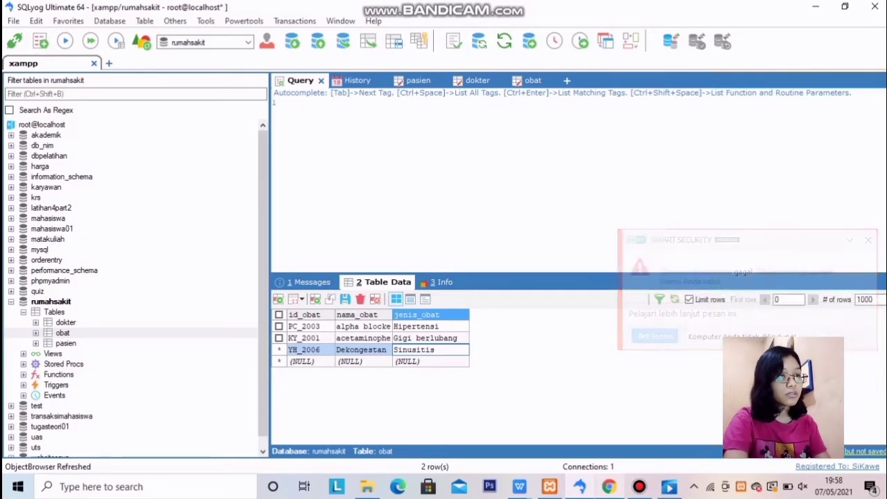
key("Tab")
key("BackSpace")
key("BackSpace")
key("BackSpace")
key("BackSpace")
key("BackSpace")
key("BackSpace")
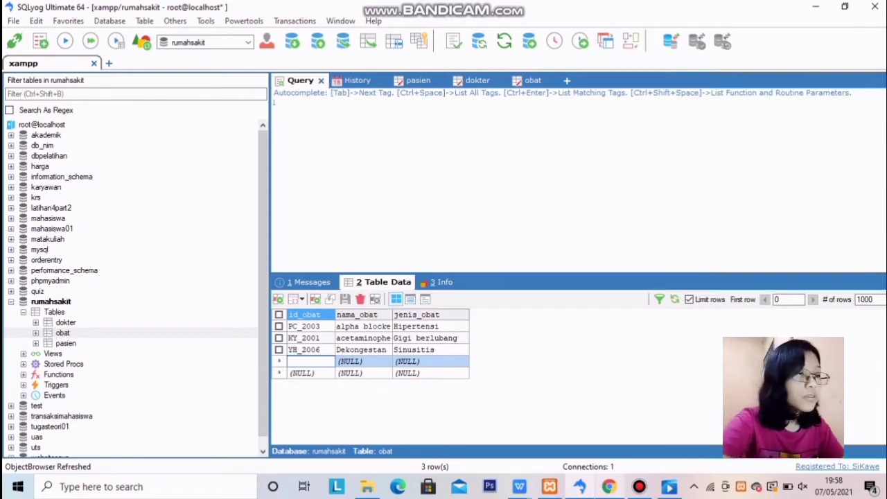
Fill in the row TR_2004, Salep calamine, alergi and commit it
type("TR_20")
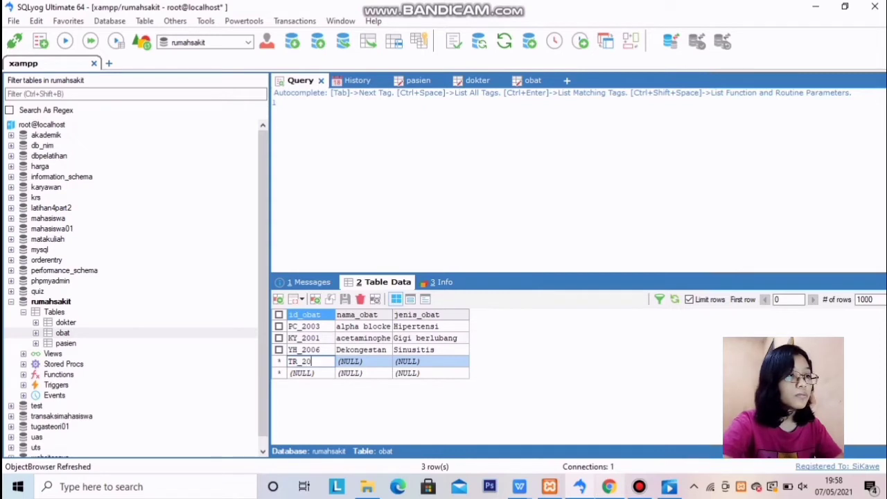
type("04")
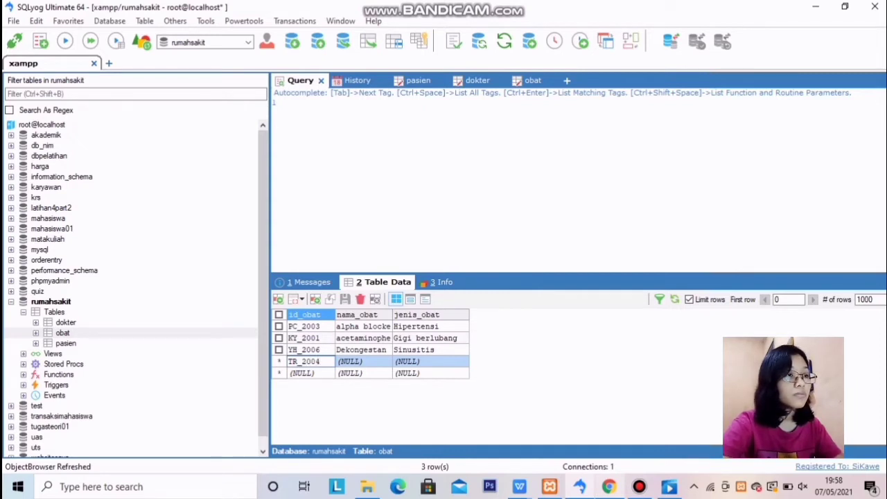
key("Tab")
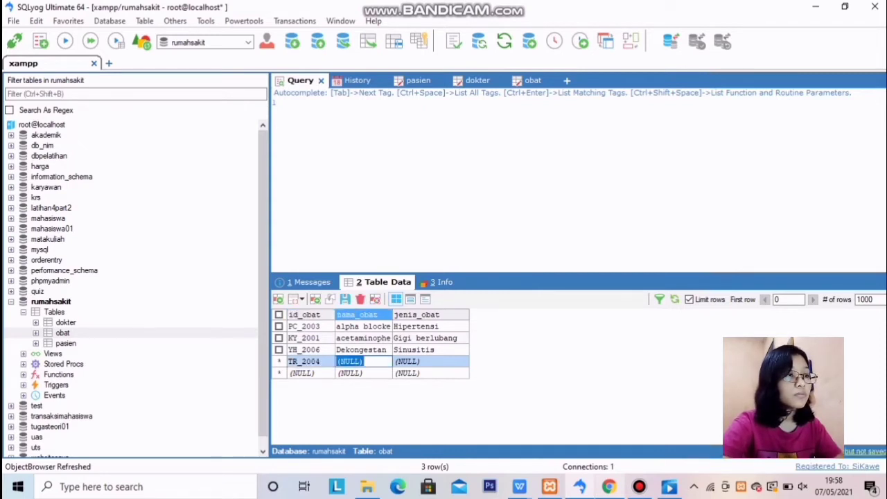
key("BackSpace")
type("Sa")
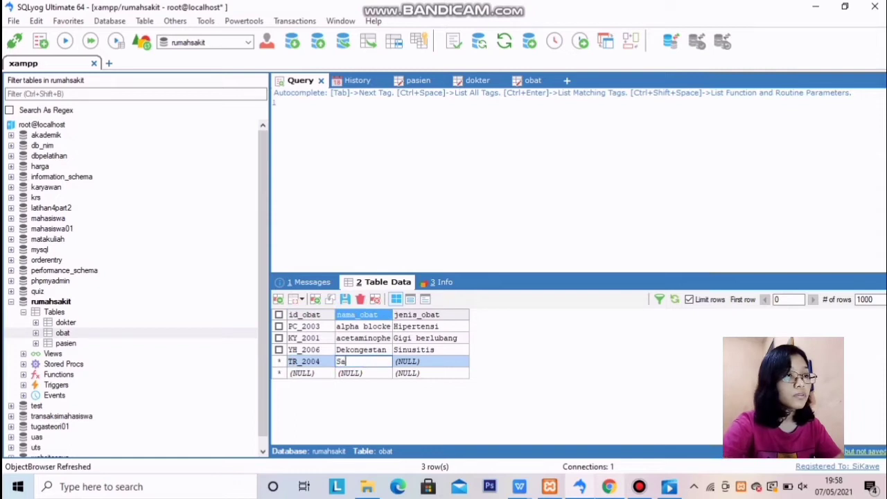
type("lep")
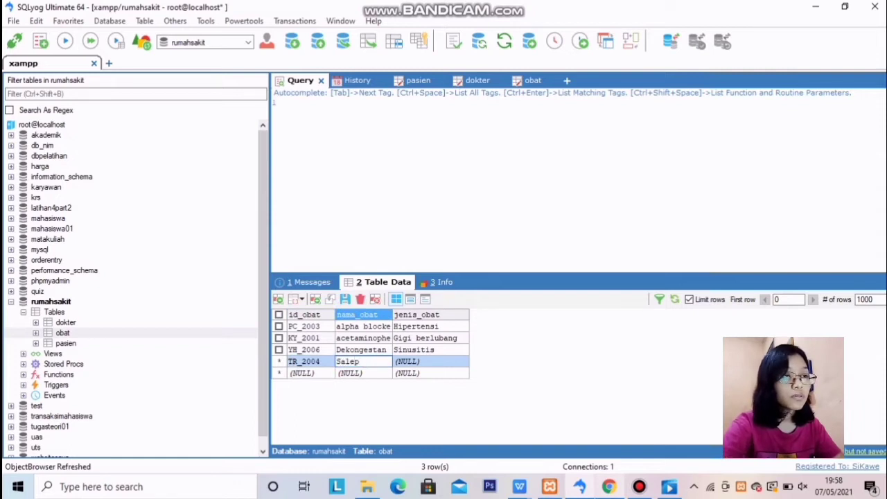
type(" calamine")
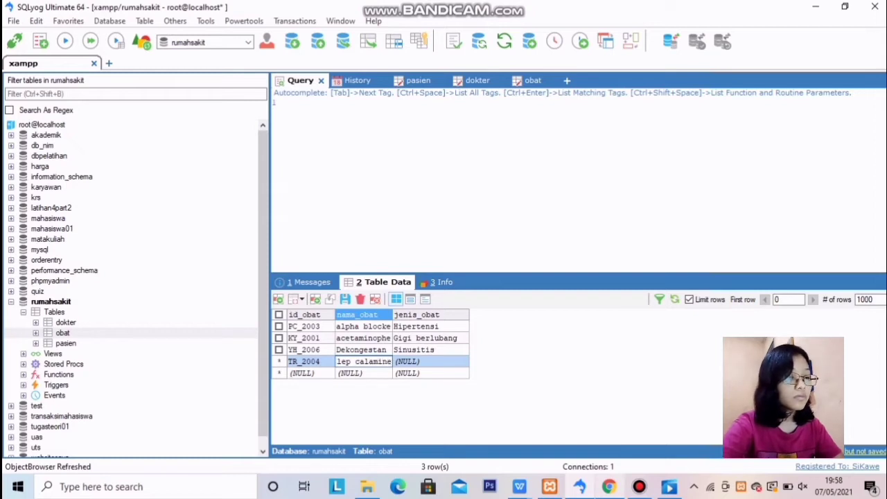
key("Tab")
key("BackSpace")
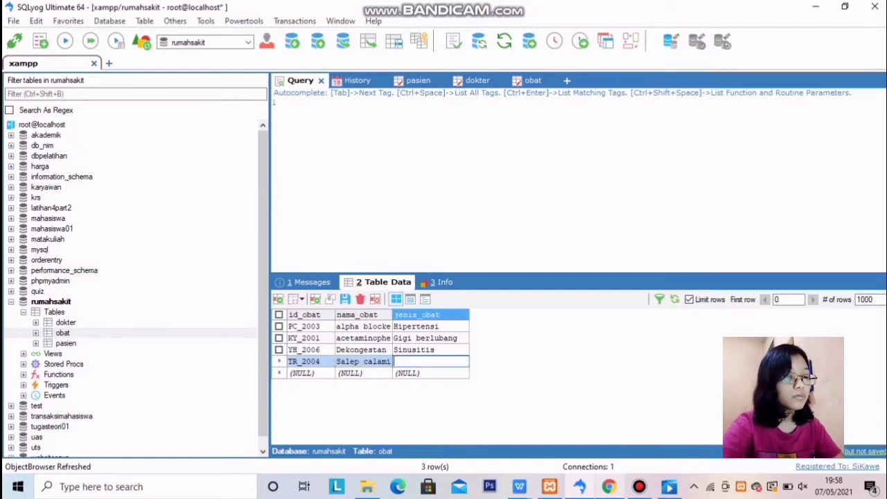
type("alergi")
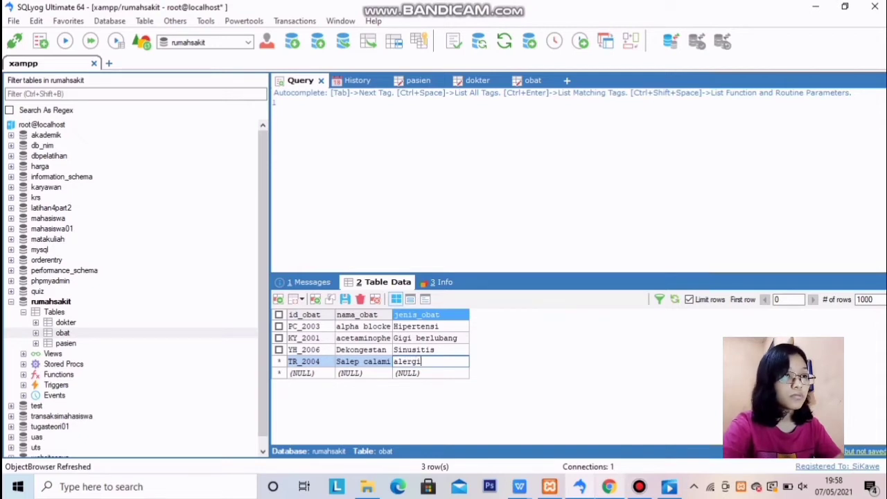
key("Tab")
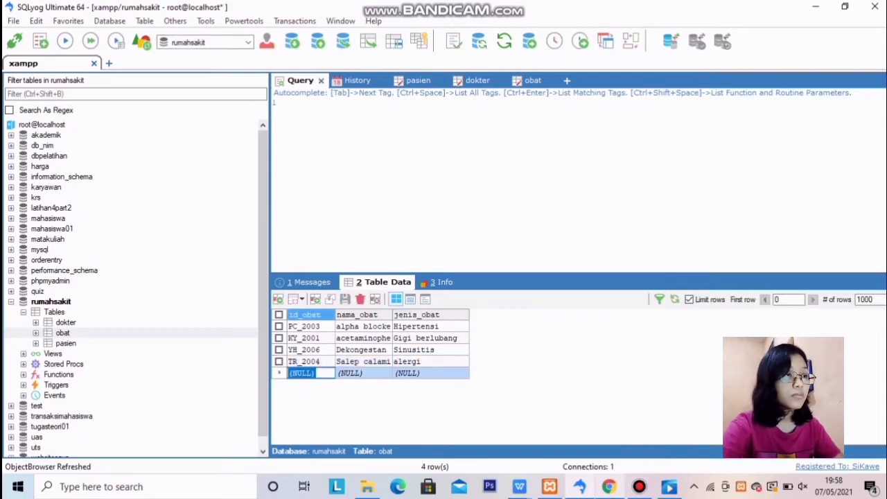
Add the row RG_2002, azitromisin, Pneumonia and commit it
key("shift+Left")
key("shift+Left")
key("shift+Left")
key("shift+Left")
key("shift+Left")
key("shift+Left")
key("BackSpace")
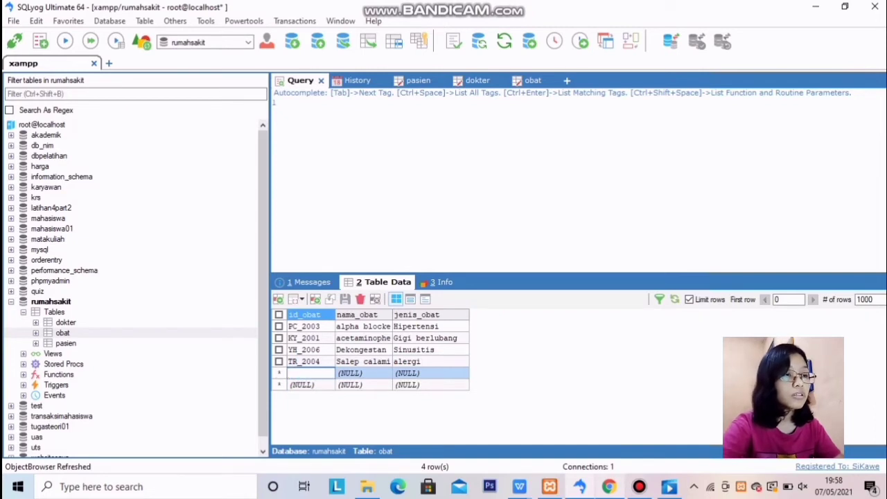
type("RG_")
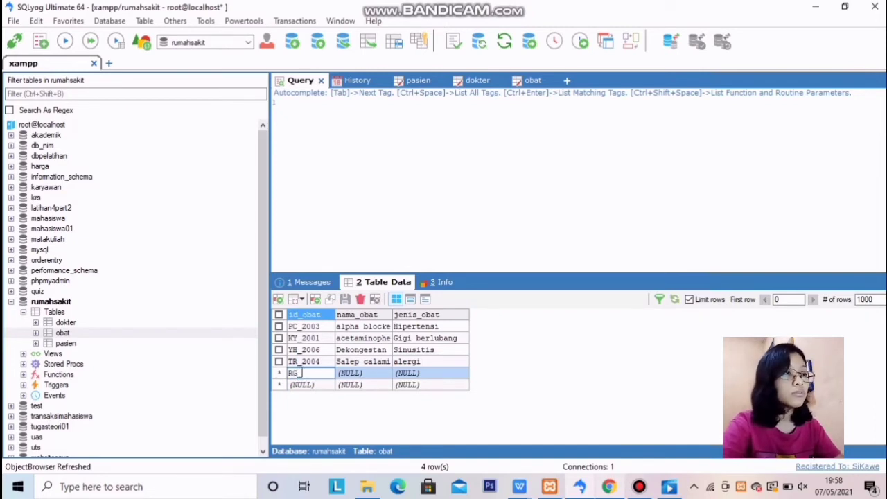
type("2002")
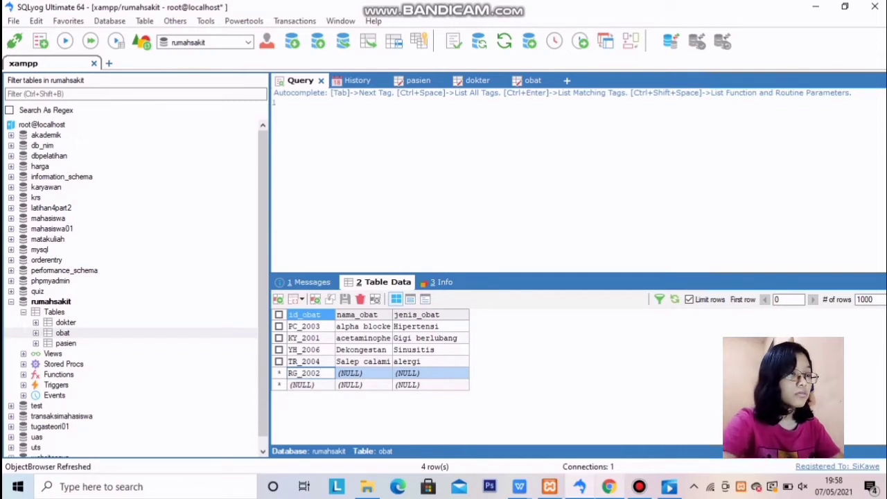
key("Tab")
key("BackSpace")
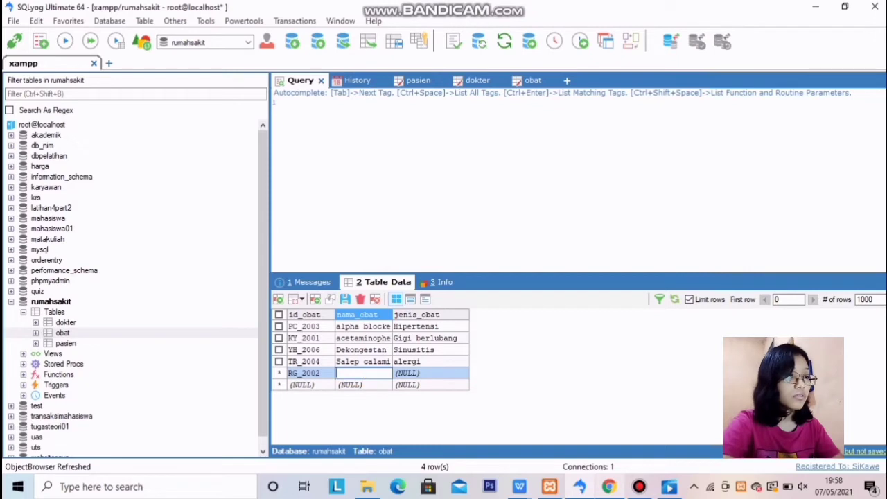
type("azitro")
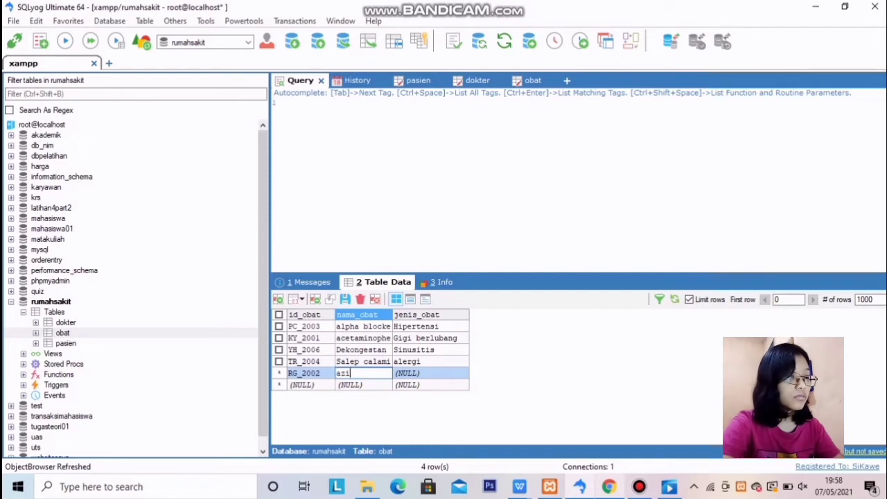
type("mi")
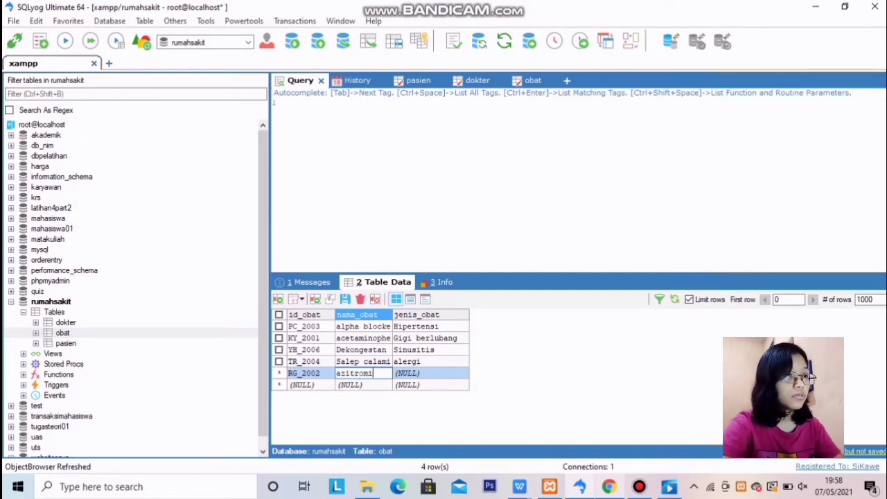
type("sin")
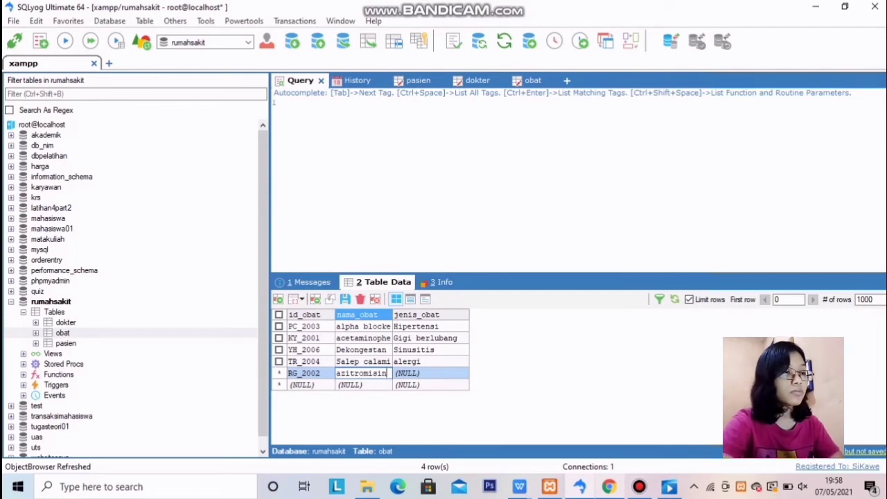
key("Tab")
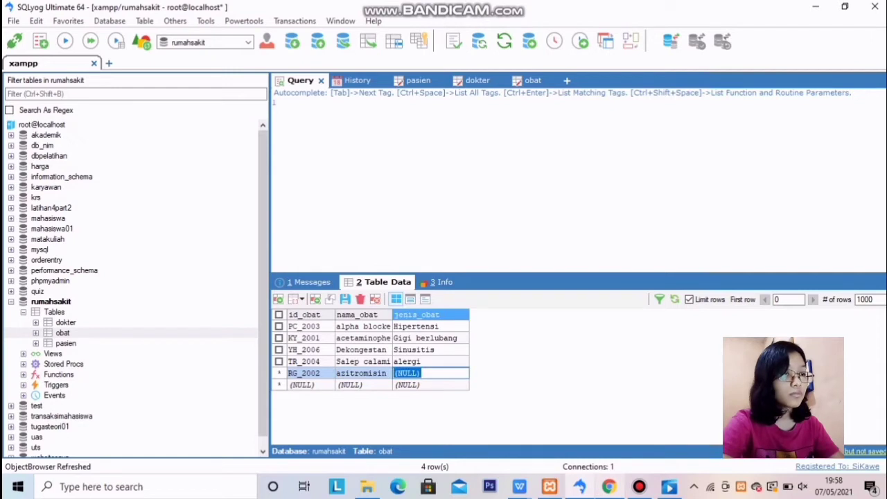
type("Pn")
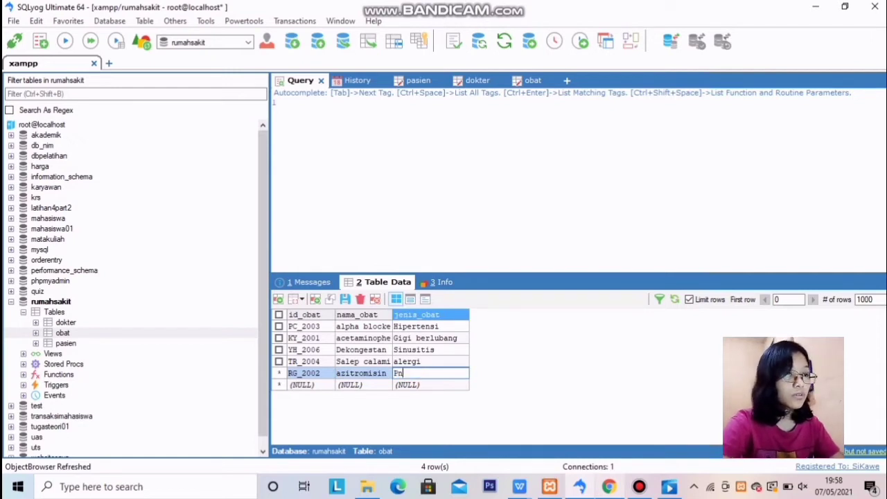
type("eu")
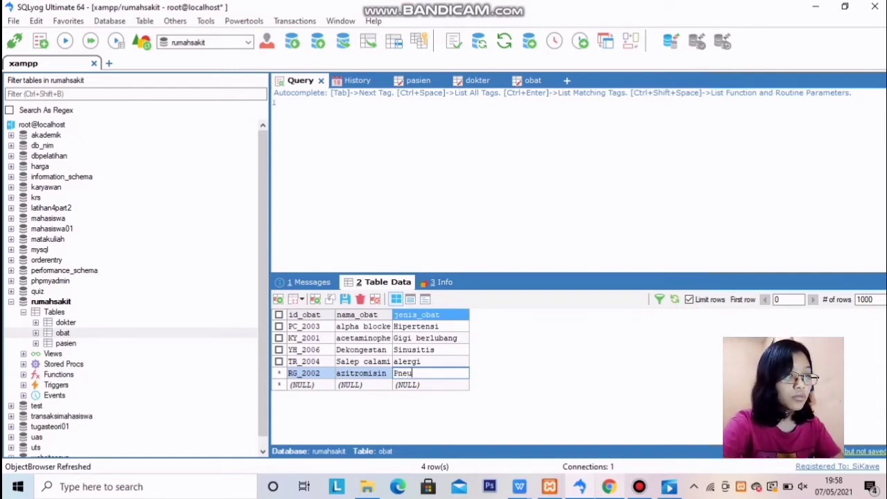
type("monia")
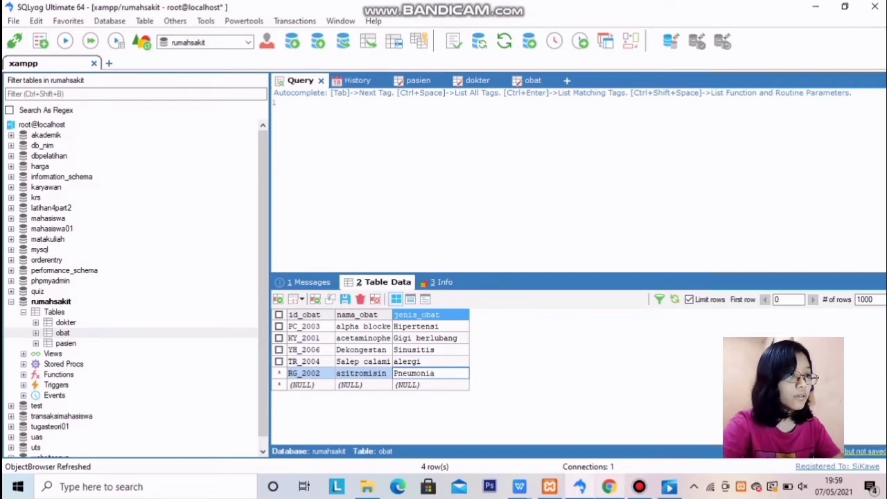
key("Tab")
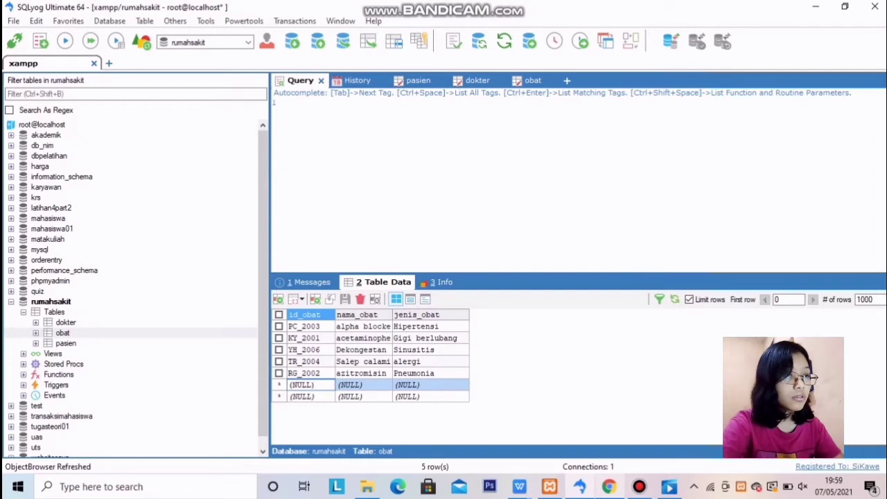
Add the row RT_2005, Atleplase, stroke and commit it
key("BackSpace")
key("BackSpace")
key("BackSpace")
key("BackSpace")
key("BackSpace")
key("BackSpace")
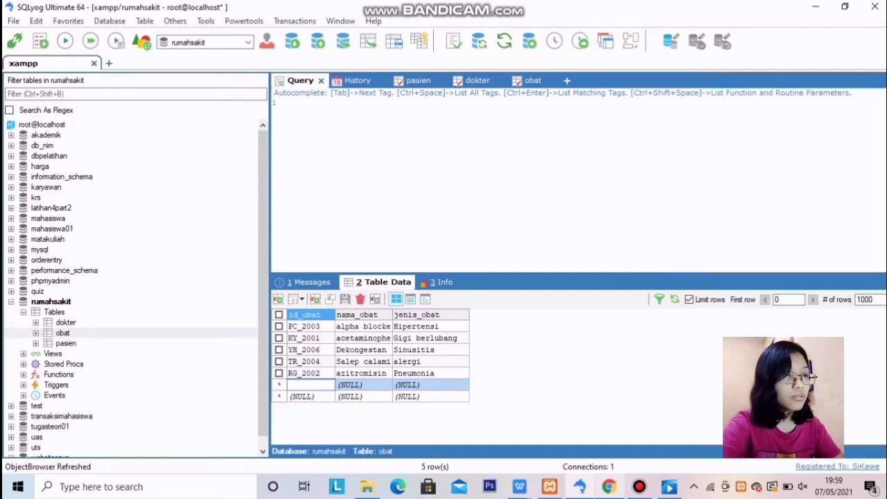
type("RT_")
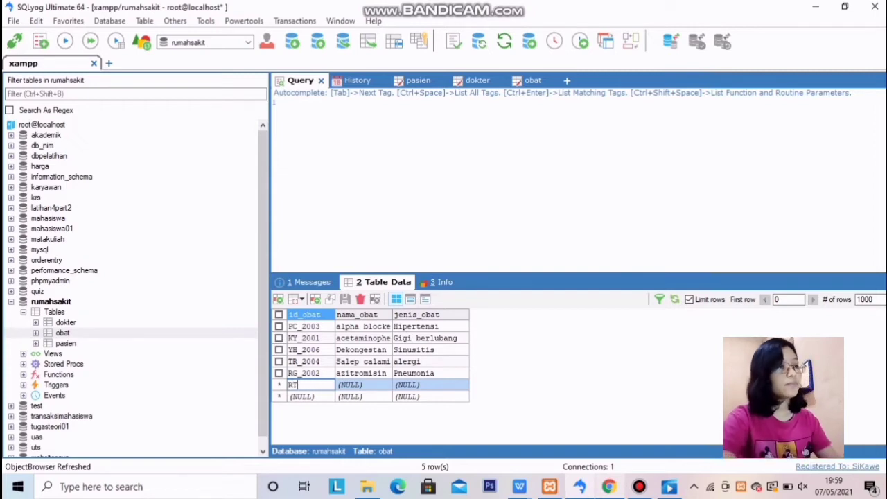
type("2005")
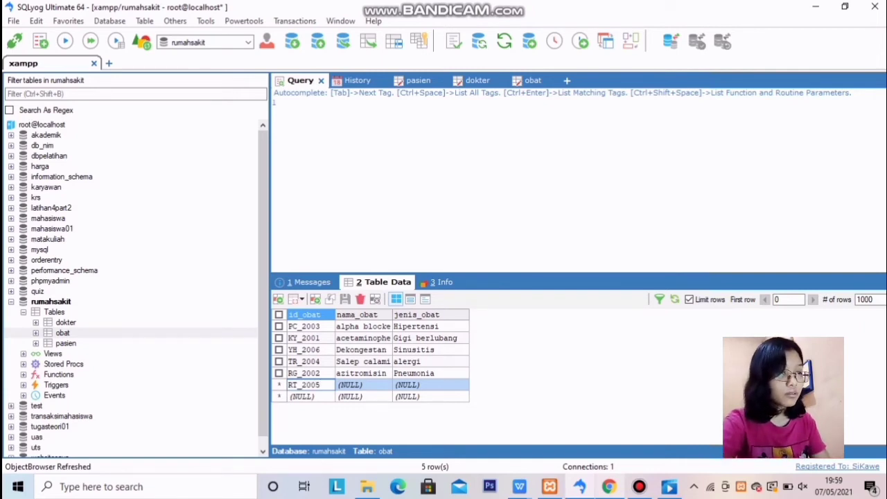
double_click(363, 385)
key("BackSpace")
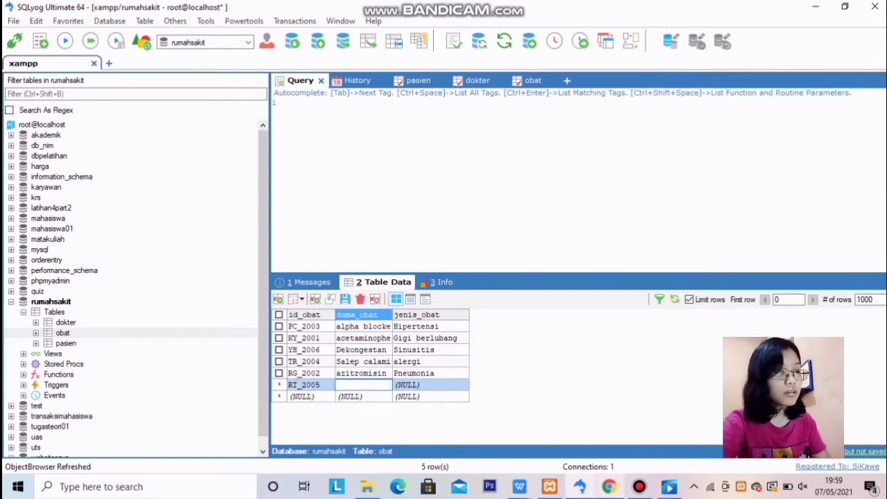
type("Atle")
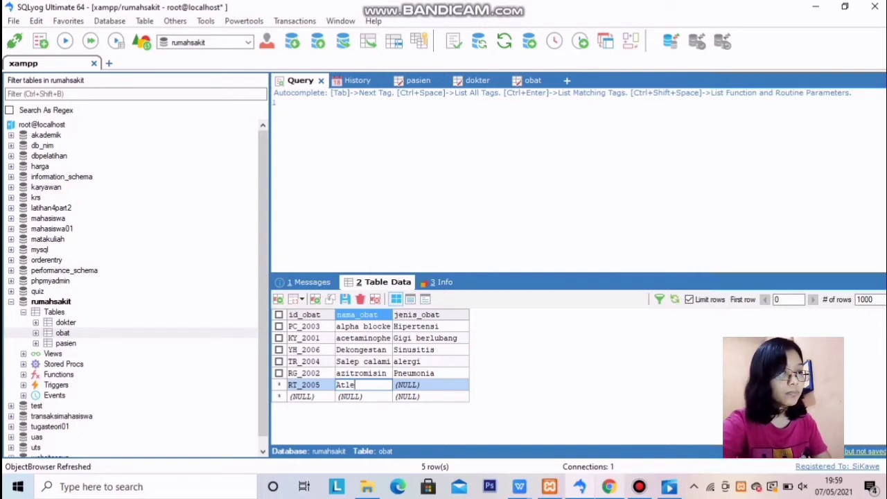
type("plase")
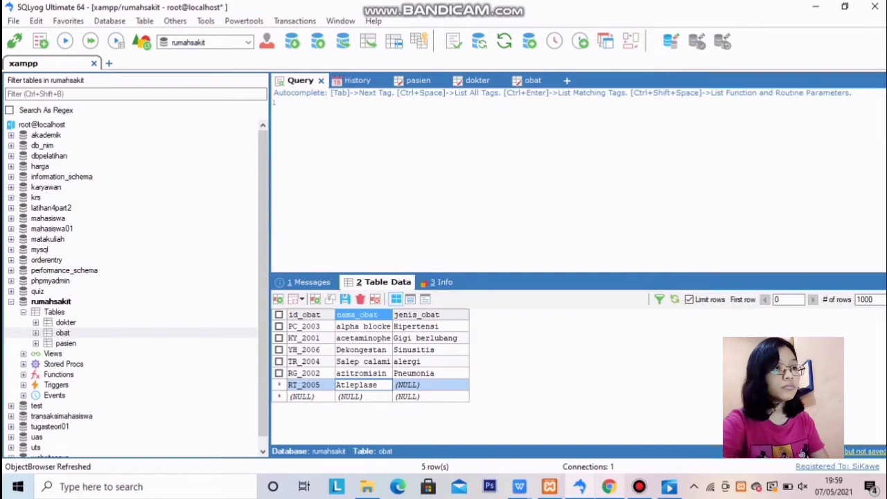
key("Tab")
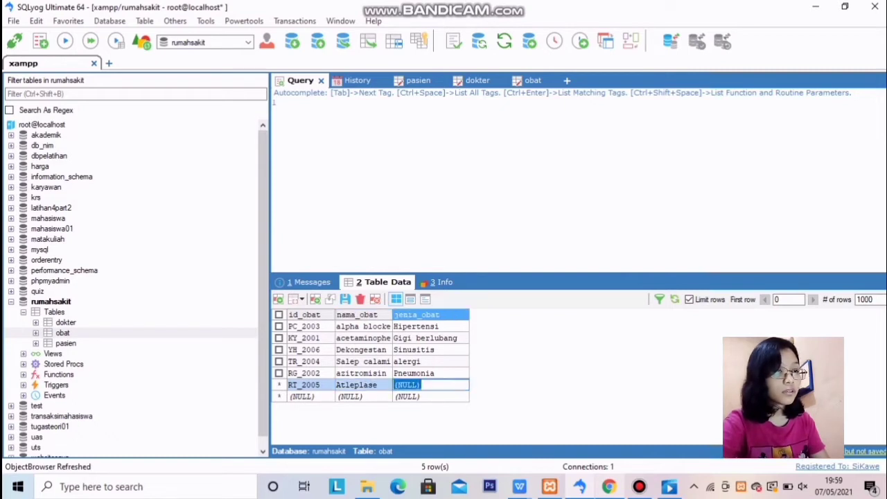
type("stroke")
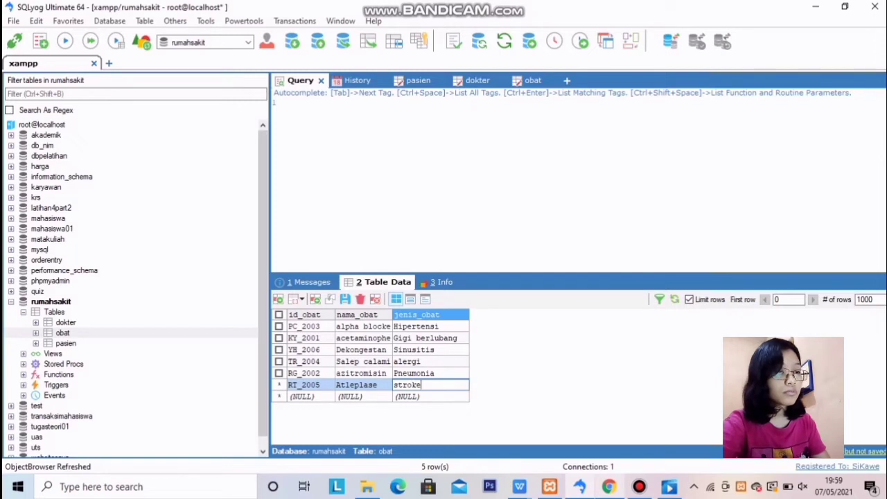
key("Tab")
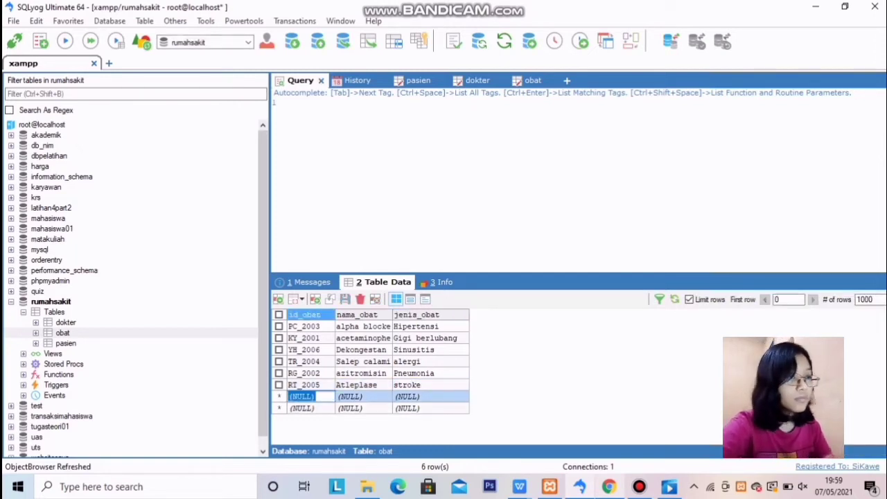
Enter row PL_2007, Aripiprazole, Skizoferina and save the obat table data
key("BackSpace")
type("P")
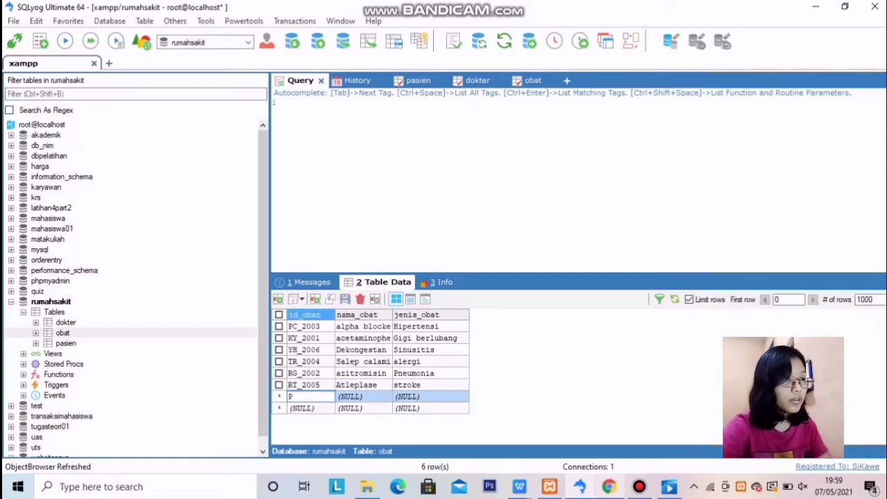
type("L_")
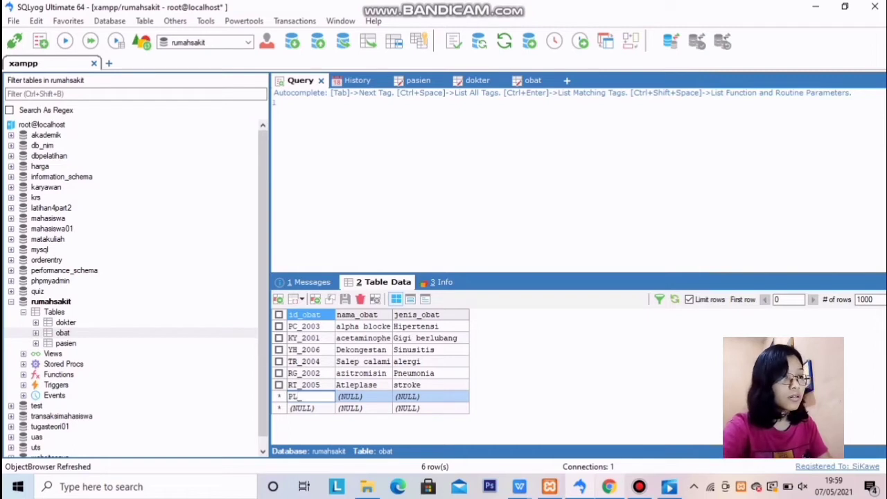
type("2007")
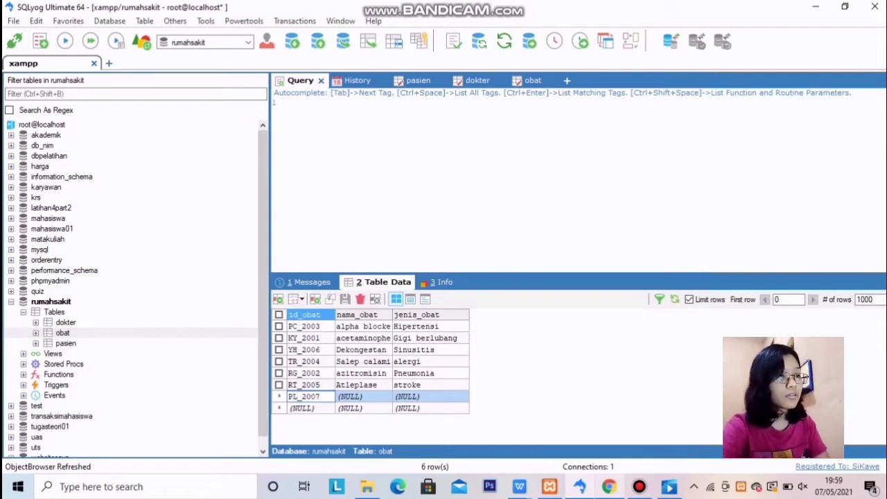
key("Tab")
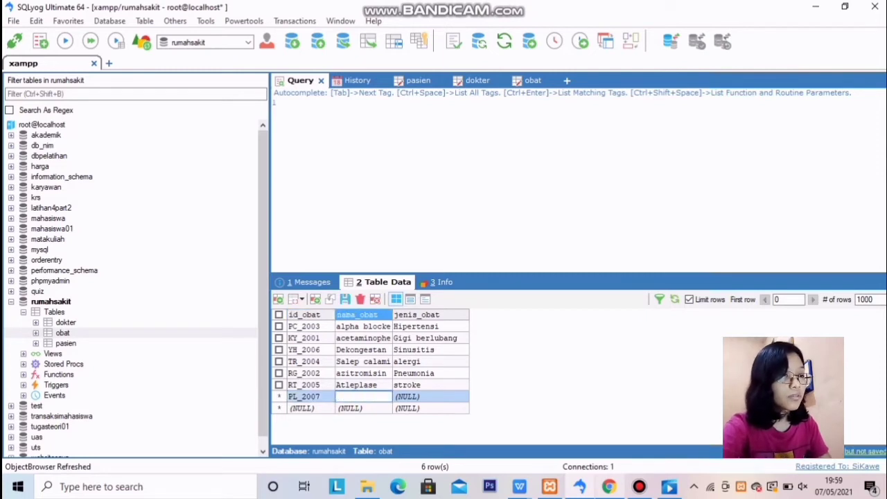
type("Aripip")
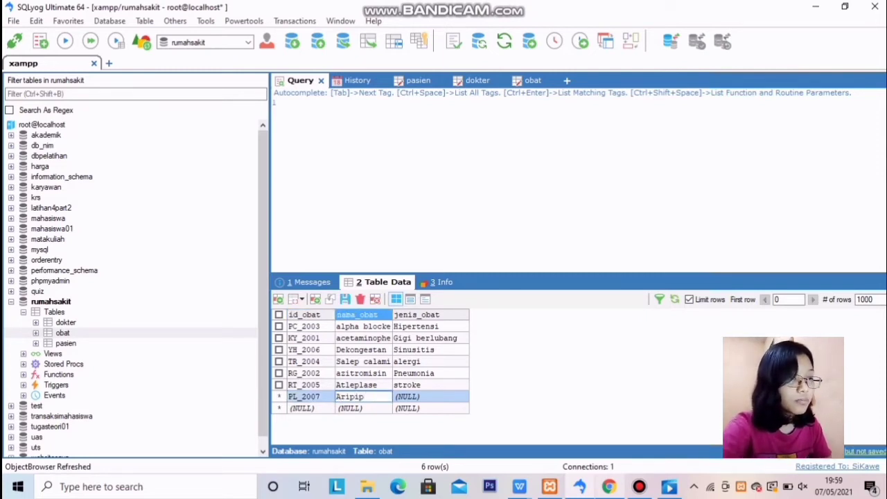
type("r")
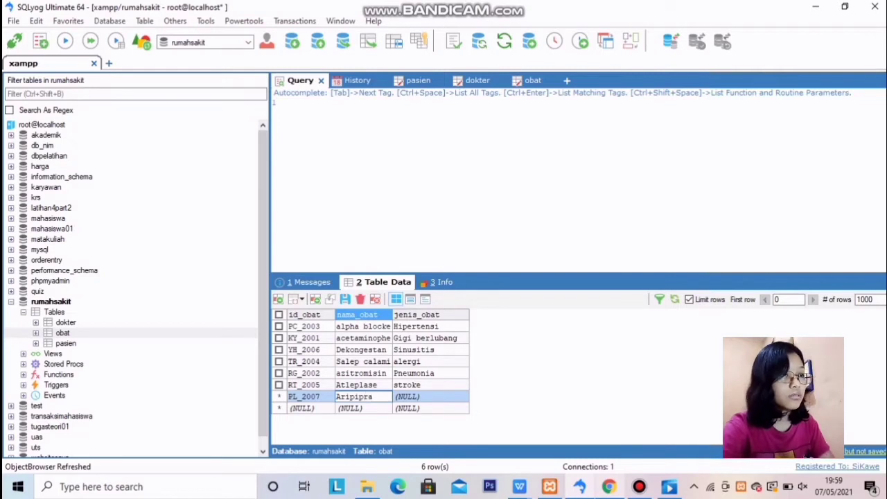
type("a")
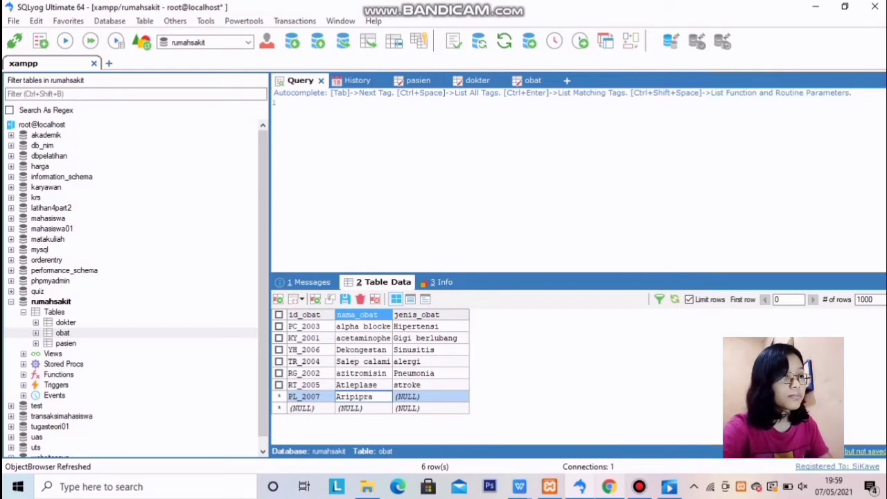
type("zole")
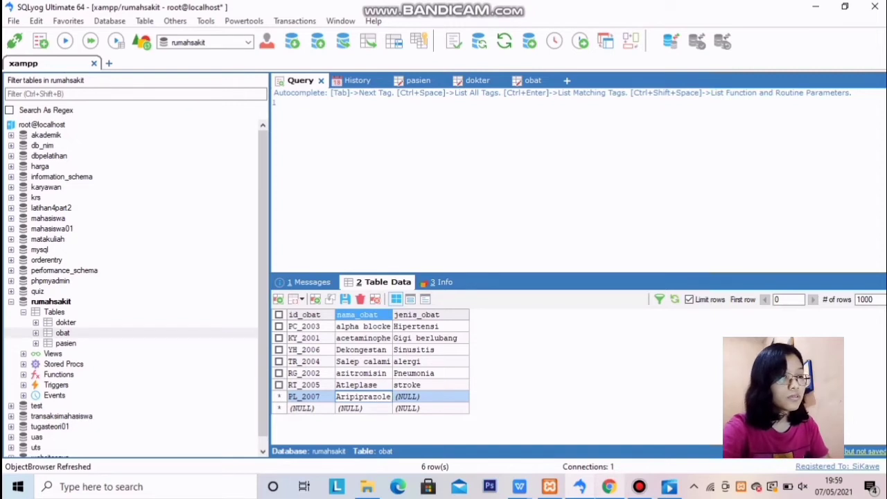
key("Tab")
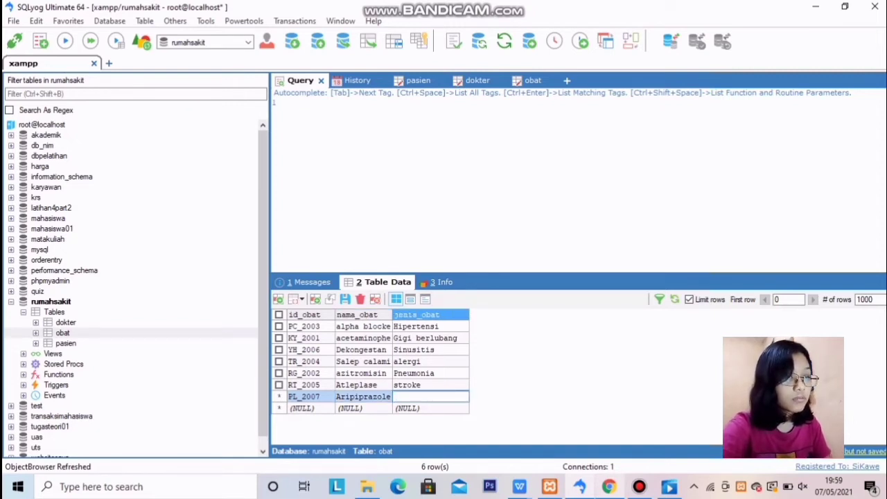
type("Ski")
type("z")
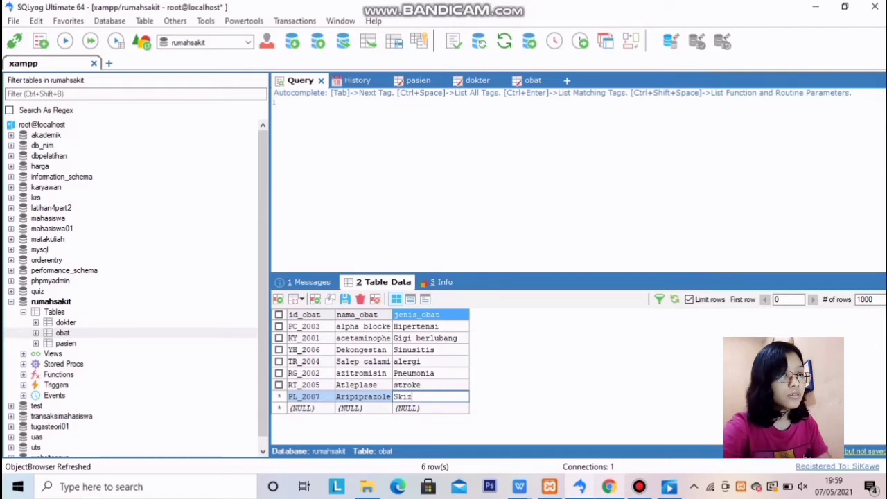
type("ofe")
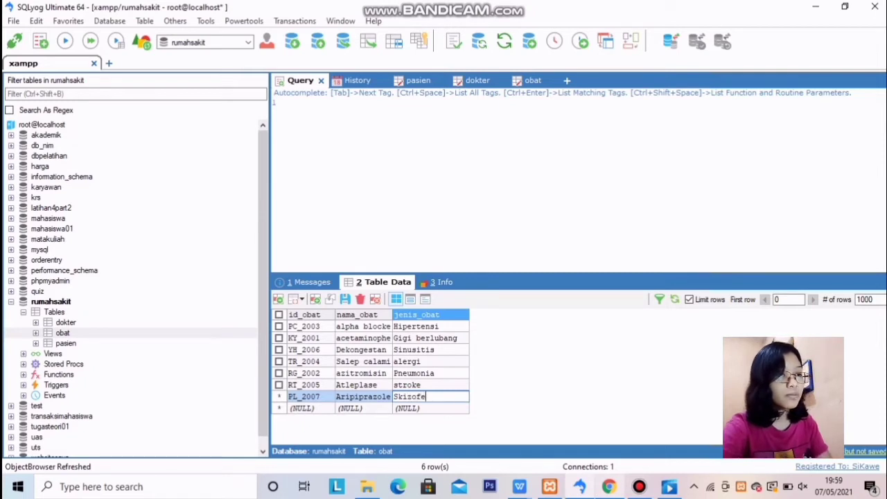
type("rina")
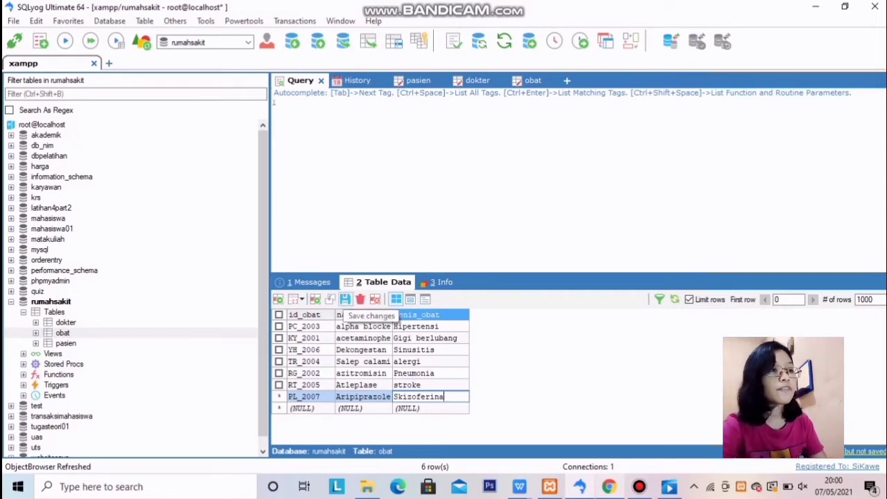
left_click(345, 299)
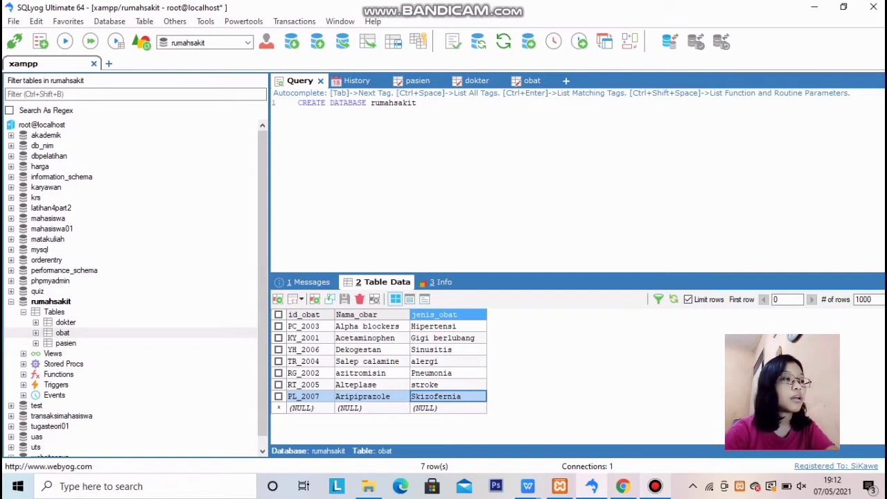
Create a new table in rumahsakit named ruangan
left_click(56, 312)
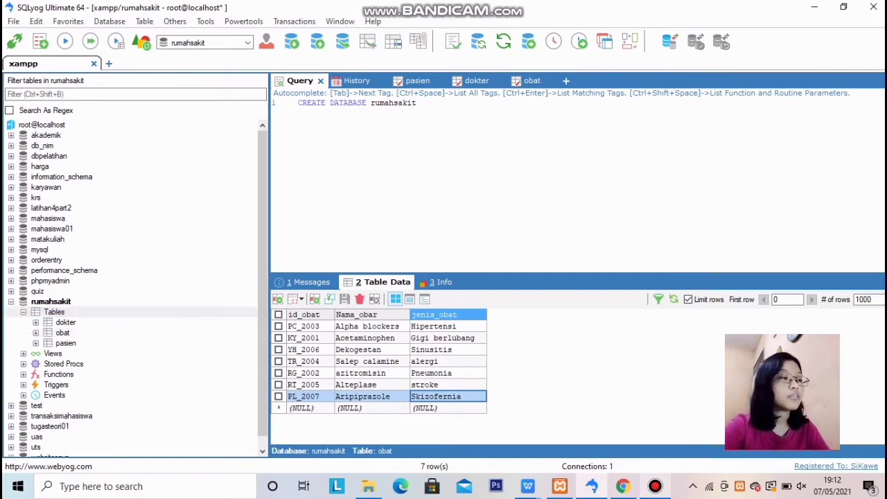
right_click(64, 313)
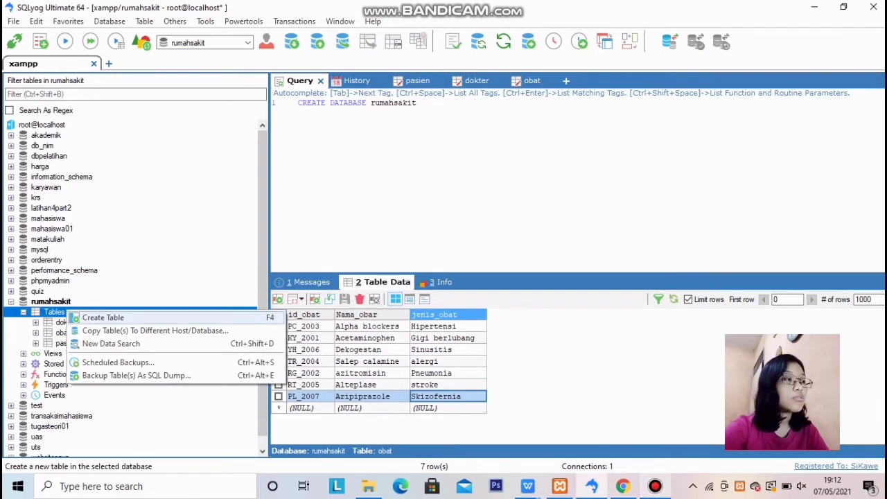
left_click(102, 318)
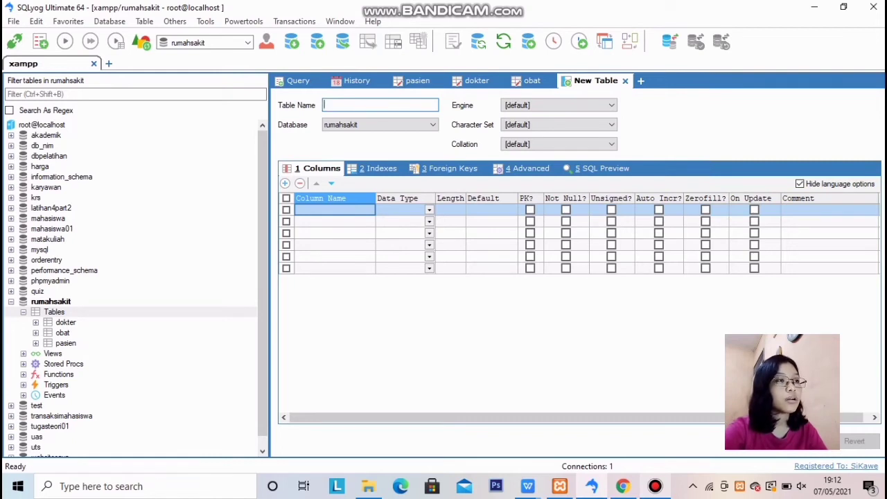
type("ruangan")
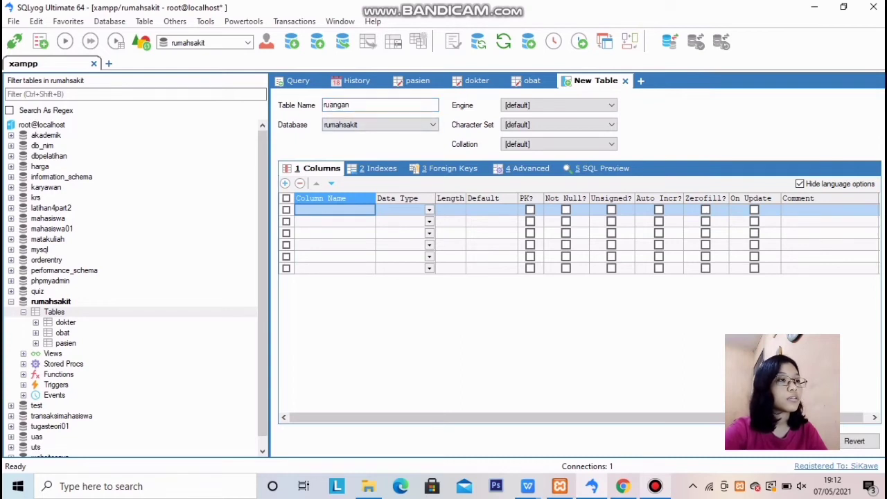
Define the first column id_ruangan as int(10) and make it the primary key
left_click(335, 210)
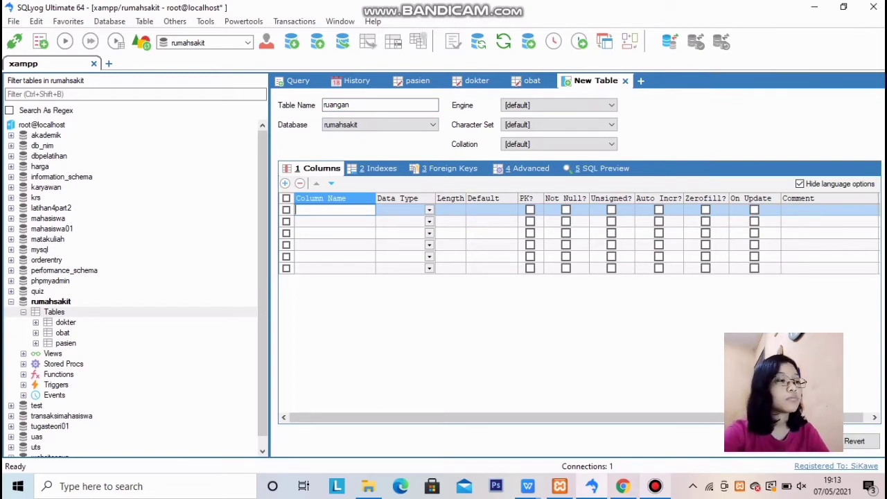
type("id_")
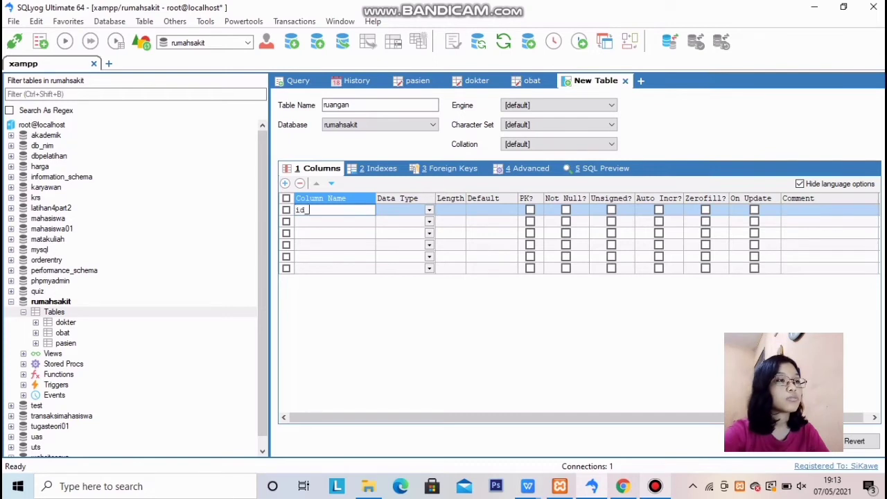
type("ruangan")
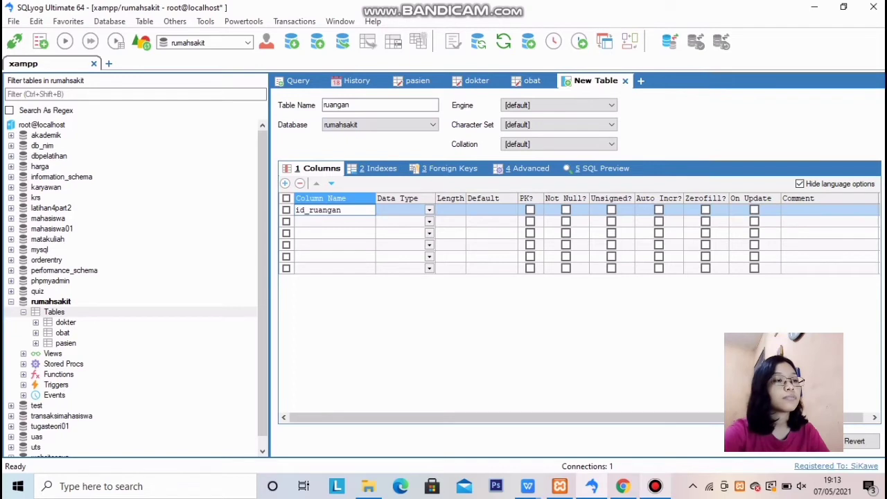
key("Tab")
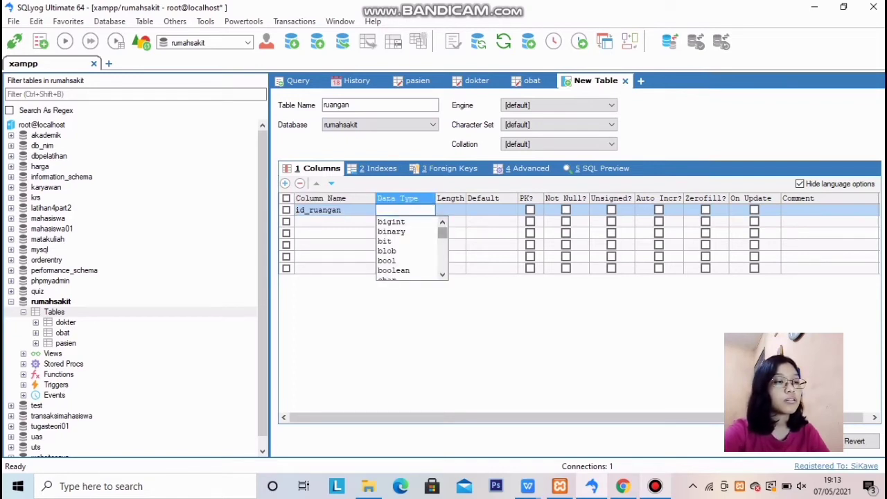
type("in")
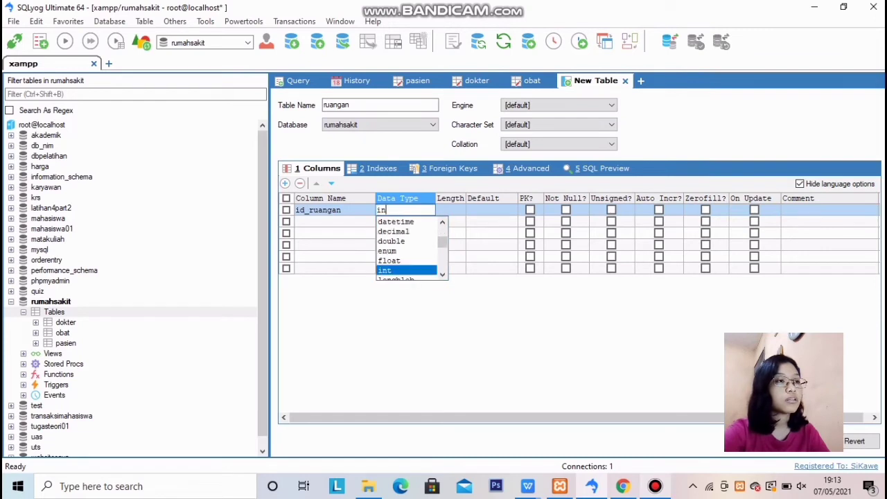
type("t")
key("Tab")
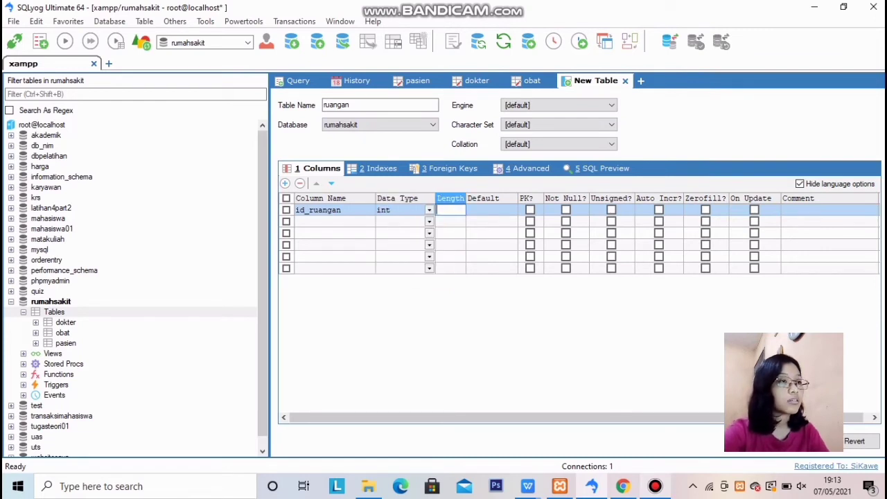
type("10")
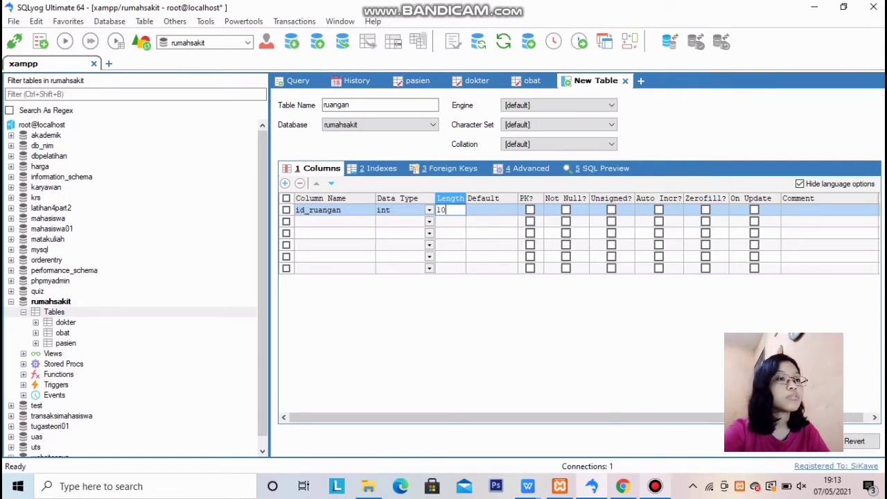
left_click(530, 210)
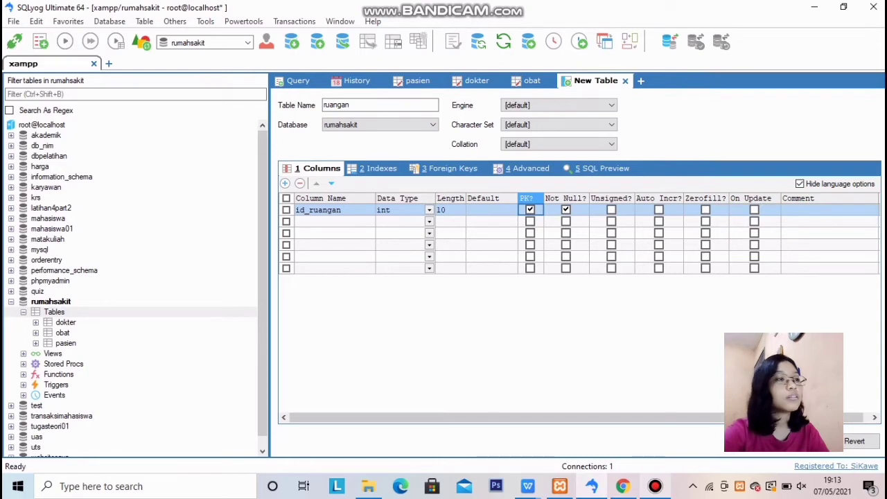
left_click(335, 222)
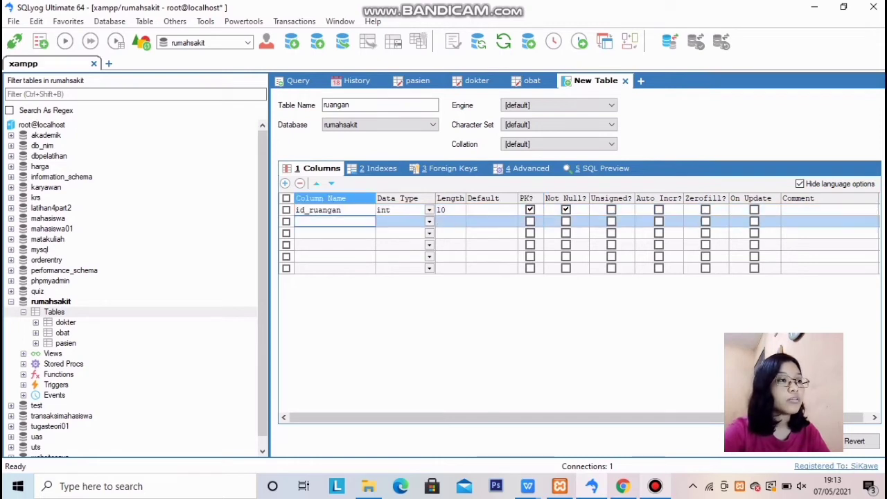
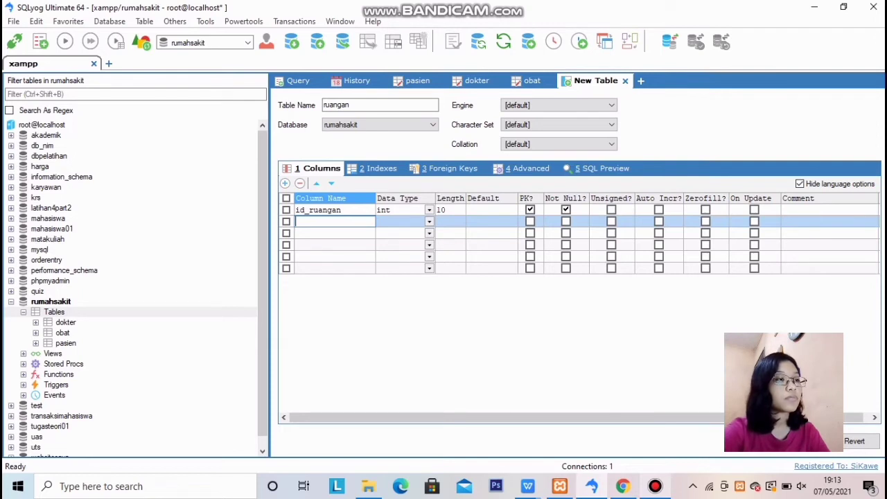
Add a Not Null nama_ruangan varchar(50) column, save the ruangan table, and decline creating more tables
type("nama_r")
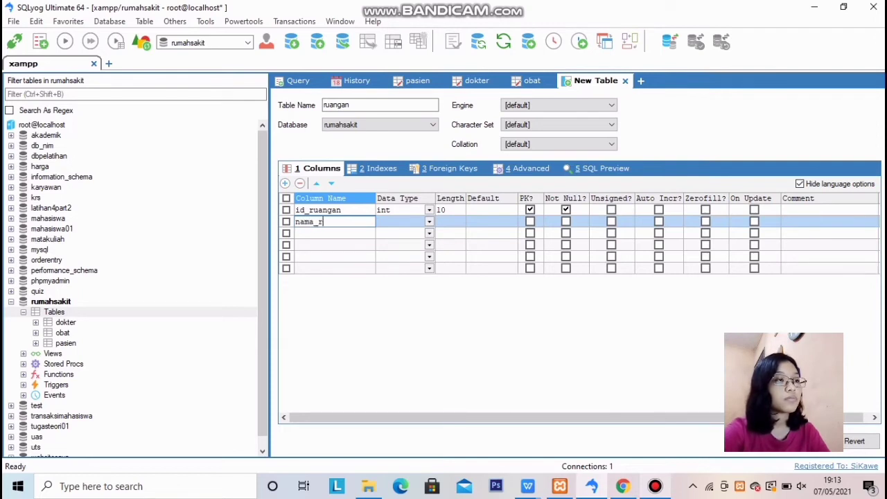
type("uangan")
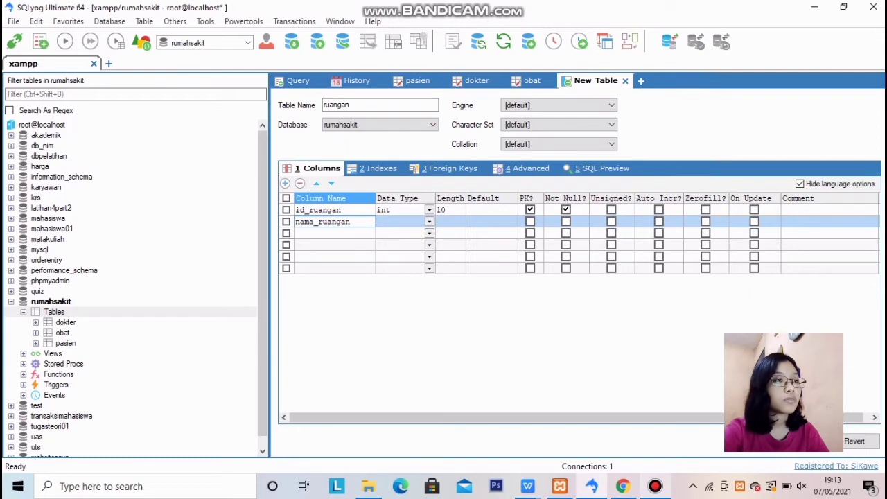
left_click(428, 222)
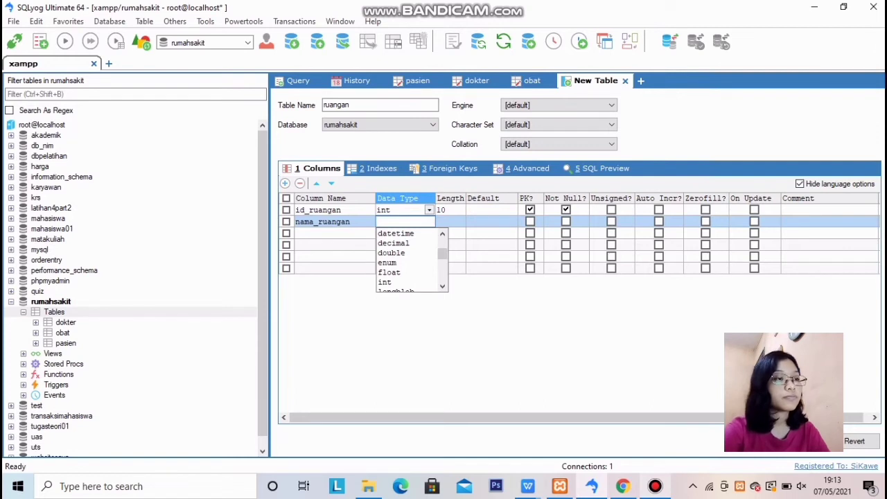
type("varchar")
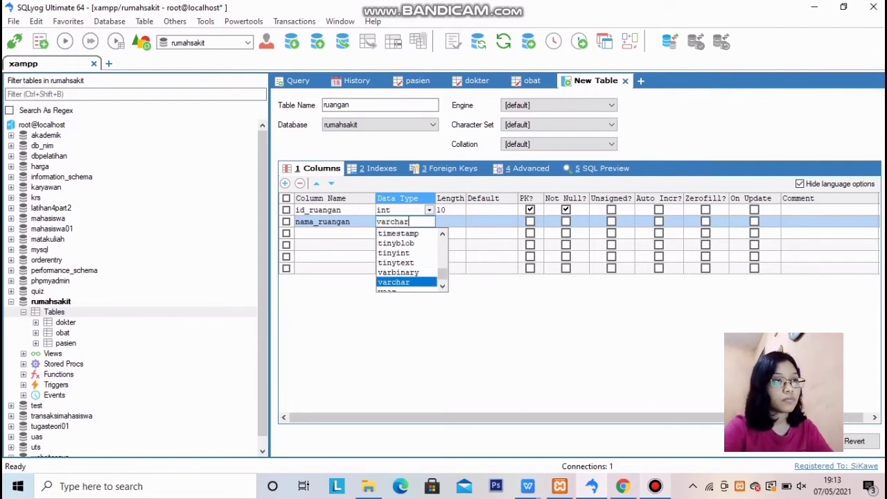
key("Tab")
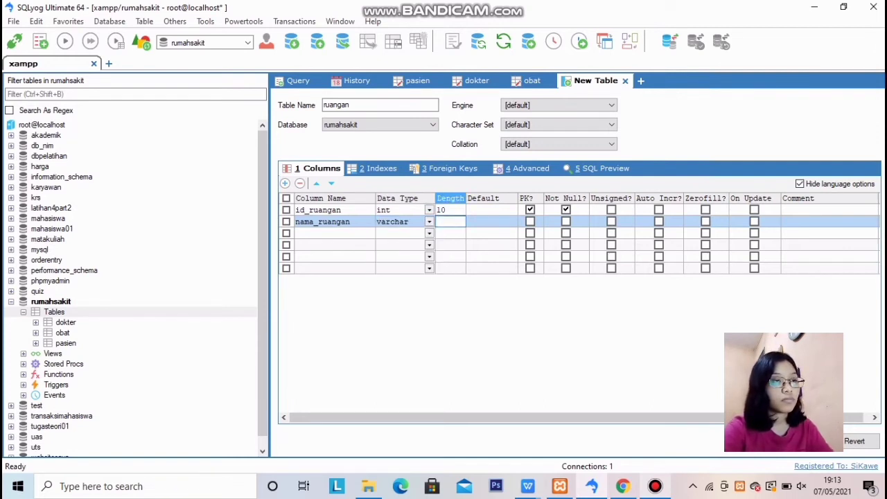
type("50")
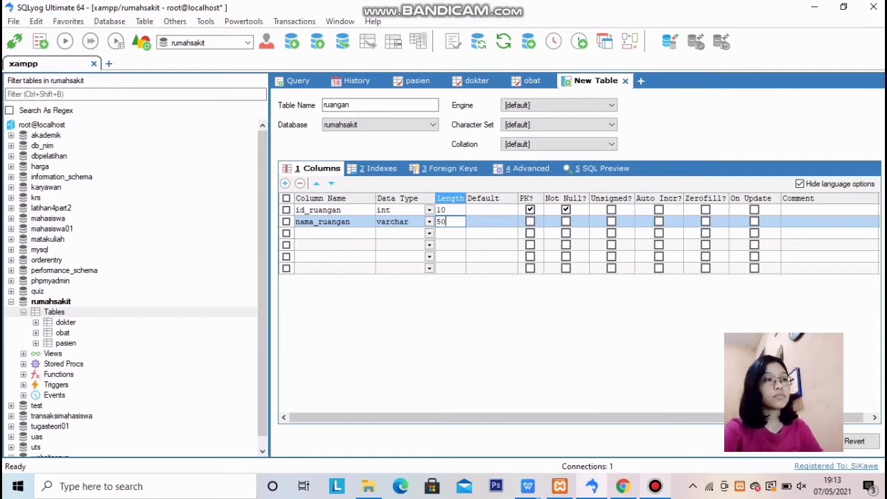
left_click(566, 222)
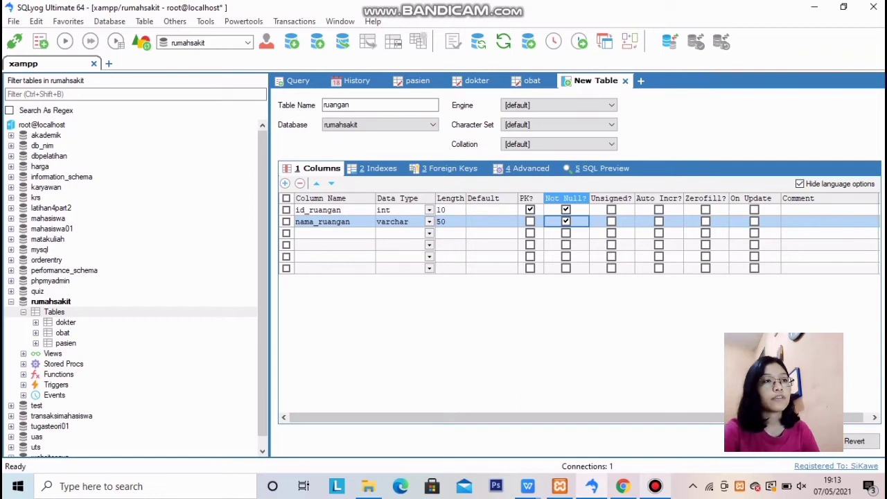
left_click(801, 440)
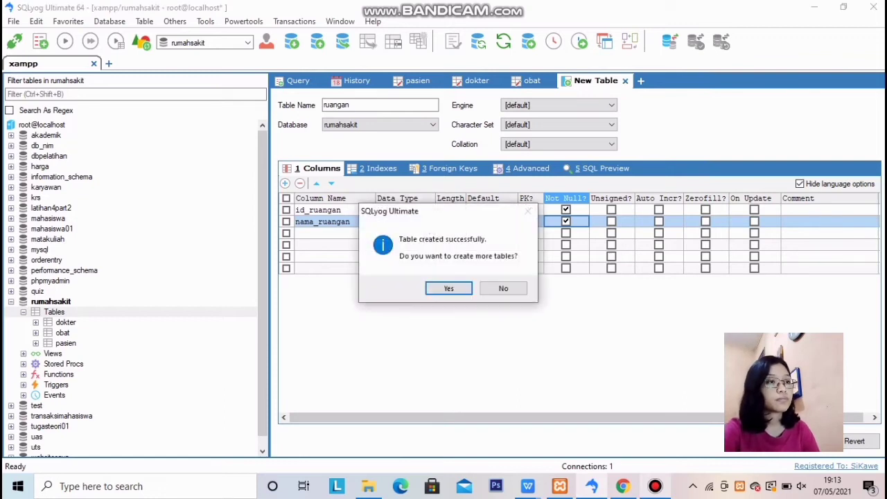
left_click(503, 288)
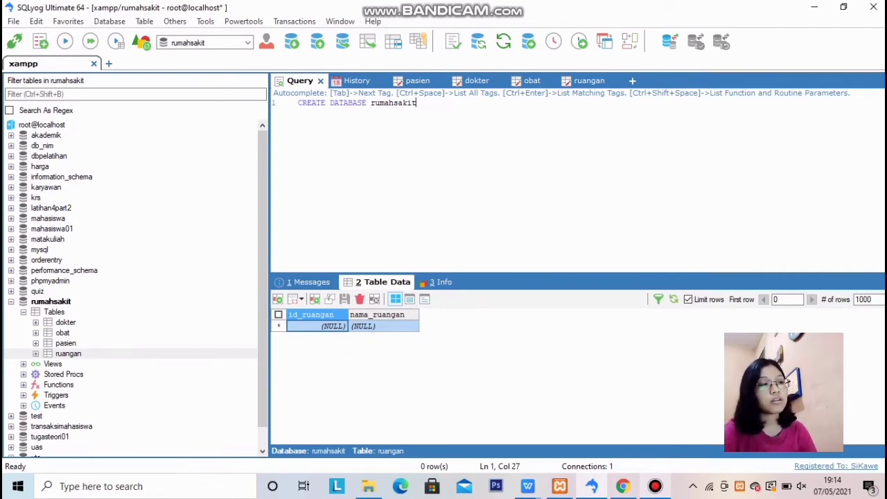
Enter the first ruangan row: id_ruangan 2001, nama_ruangan violet
left_click(319, 326)
left_click(319, 327)
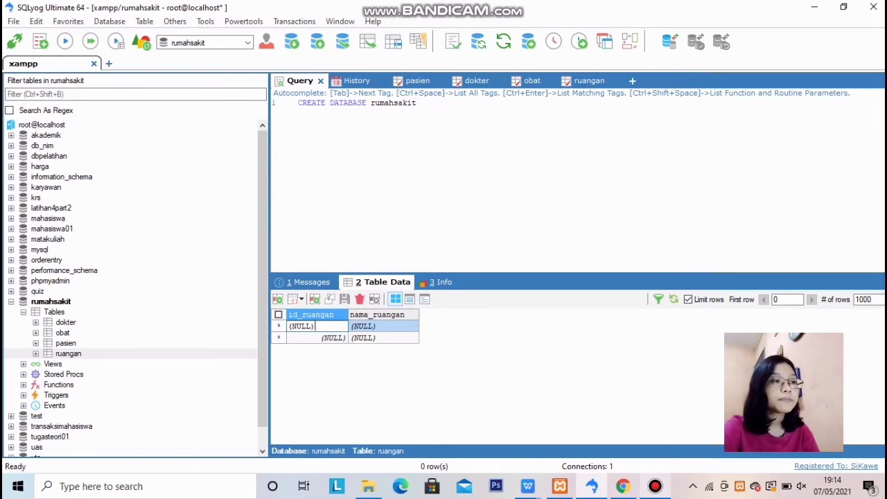
key("BackSpace")
key("BackSpace")
key("BackSpace")
key("BackSpace")
key("BackSpace")
key("BackSpace")
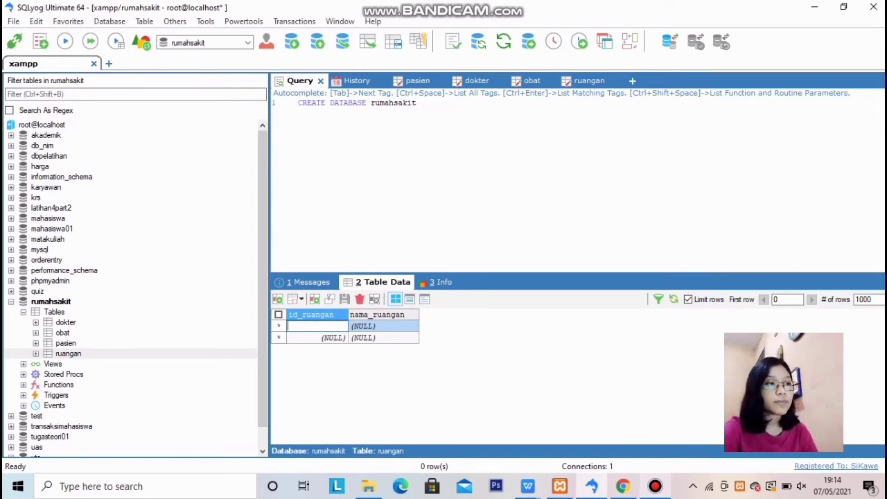
type("2001")
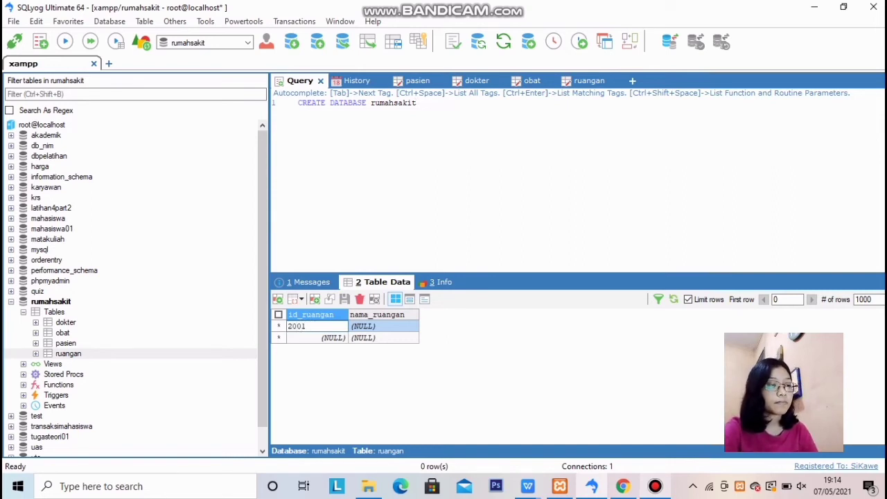
key("Tab")
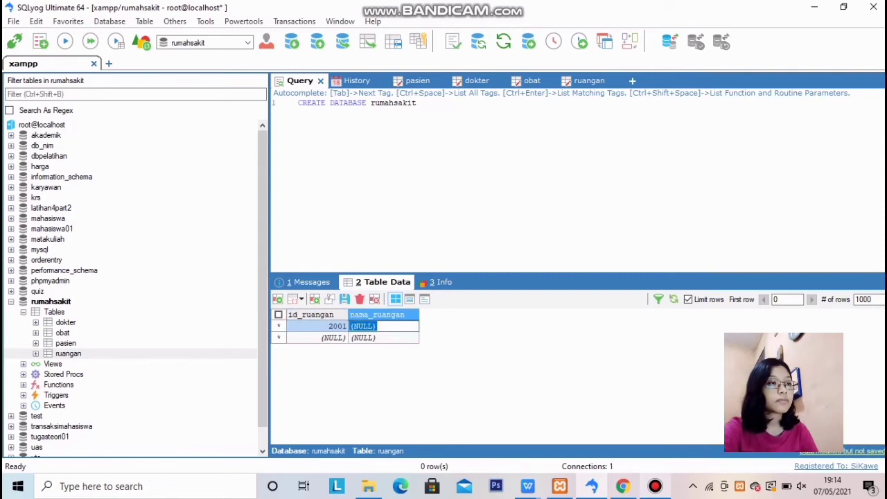
type("violet")
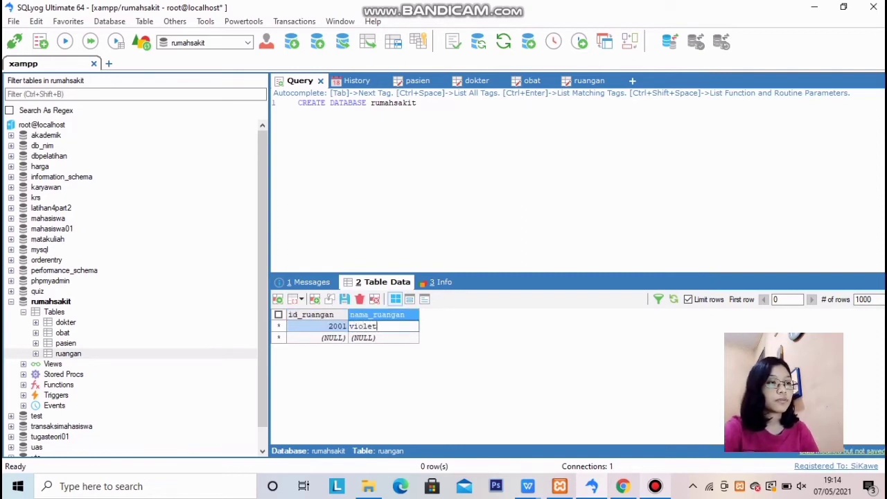
key("Tab")
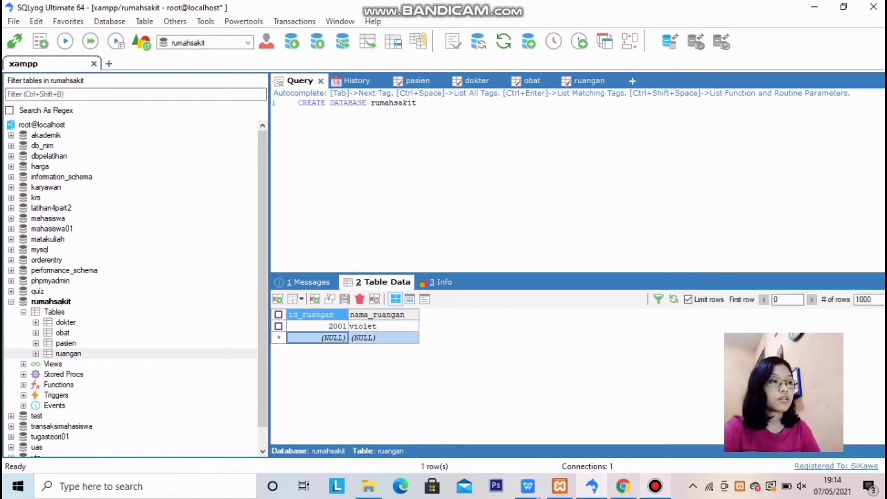
Enter the second ruangan row: id_ruangan 2004, nama_ruangan sunflower
left_click(329, 338)
key("BackSpace")
key("BackSpace")
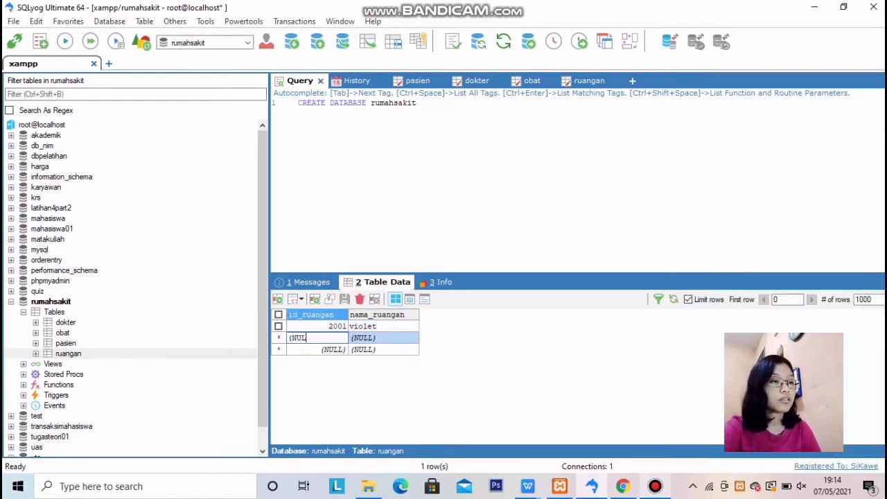
key("BackSpace")
key("BackSpace")
key("BackSpace")
key("BackSpace")
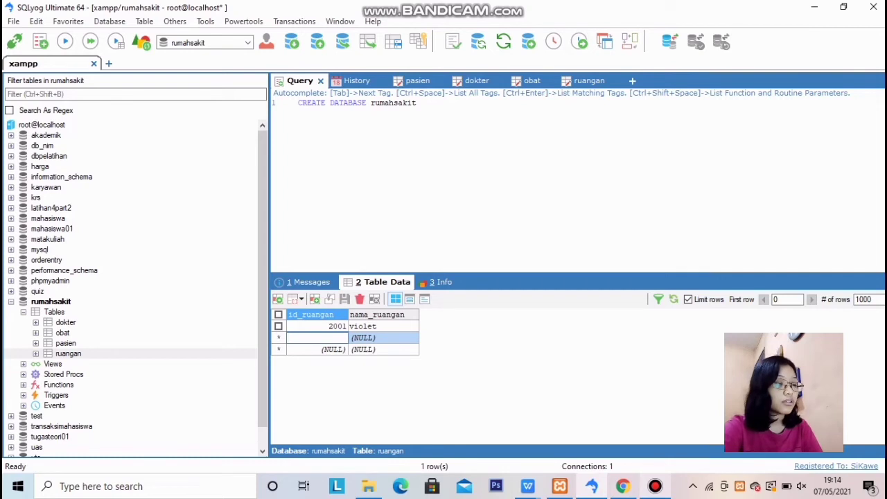
type("2004")
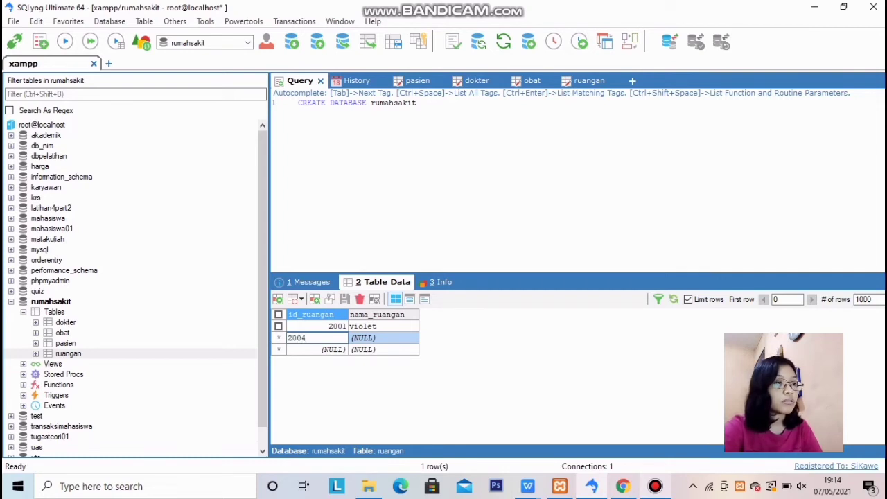
key("Tab")
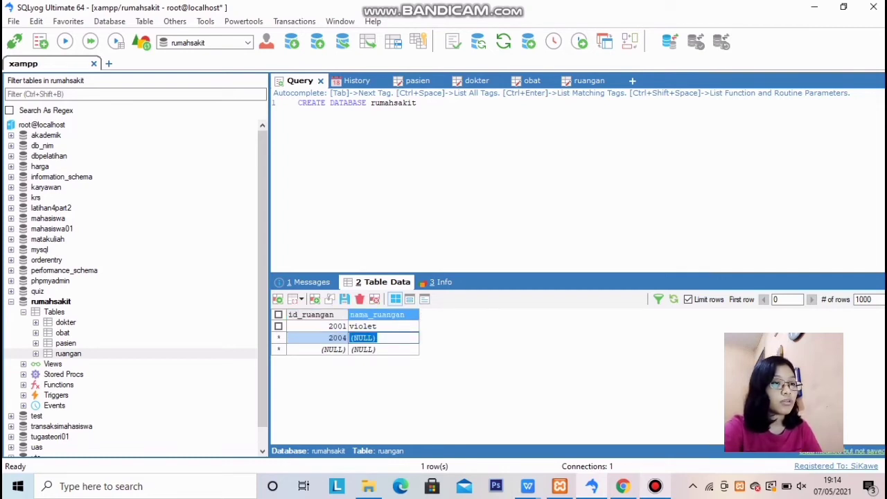
type("sun")
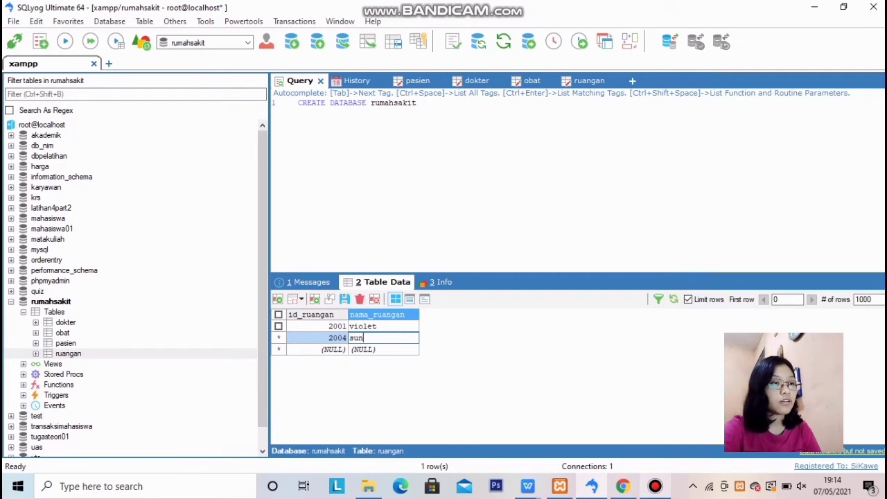
type("flower")
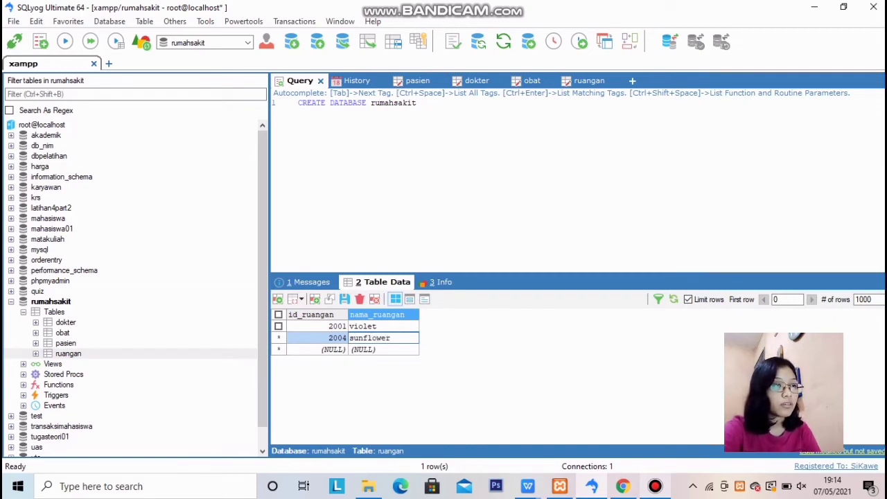
key("Tab")
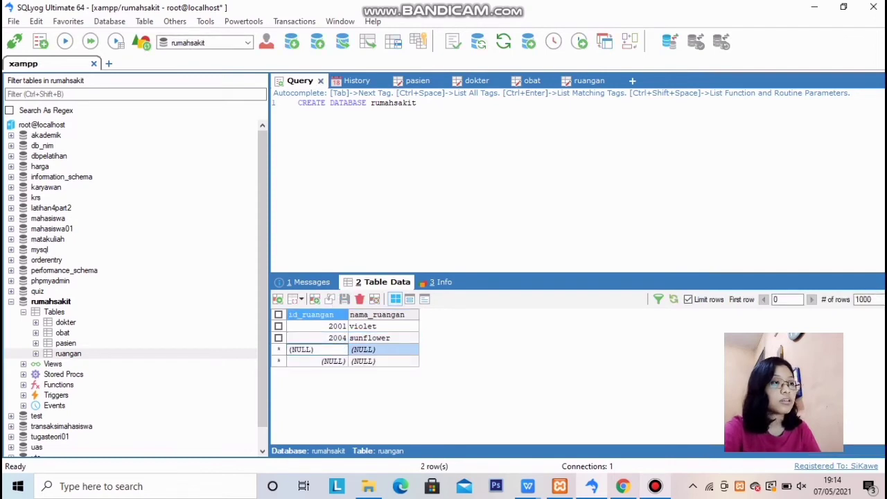
Enter ruangan rows 2005 turtle and 2006 snail
key("BackSpace")
key("BackSpace")
key("BackSpace")
key("BackSpace")
key("BackSpace")
key("BackSpace")
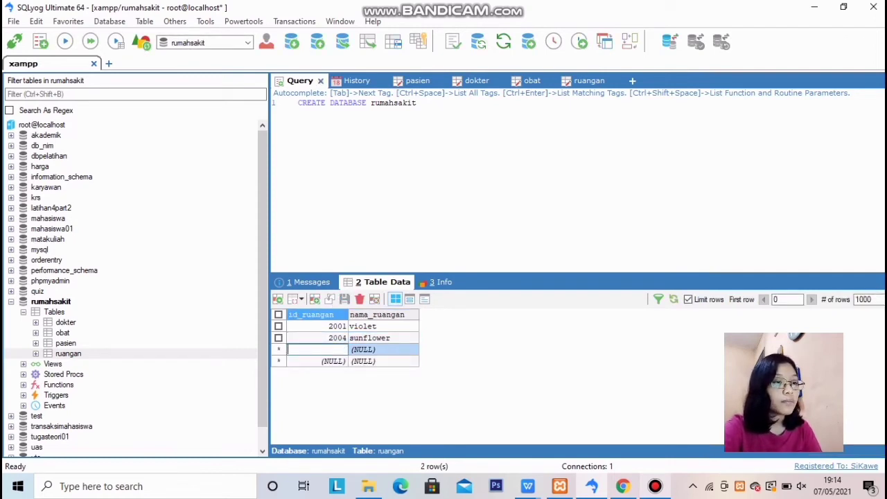
type("2005")
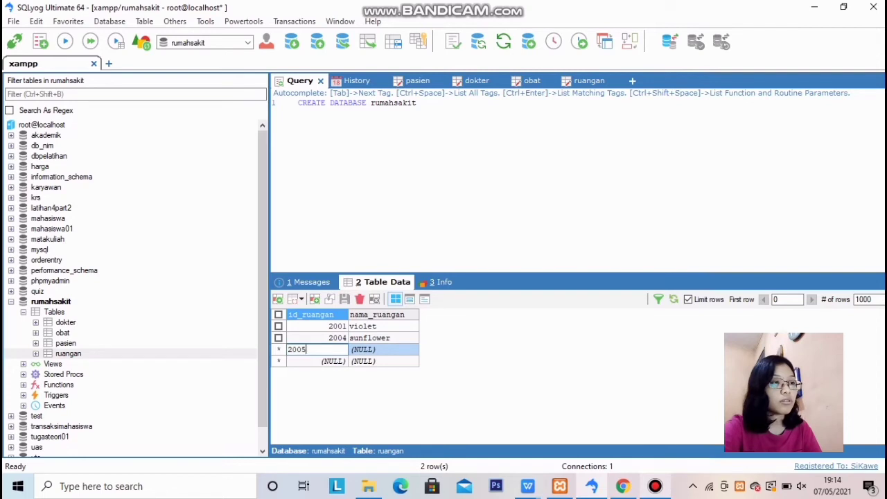
key("Tab")
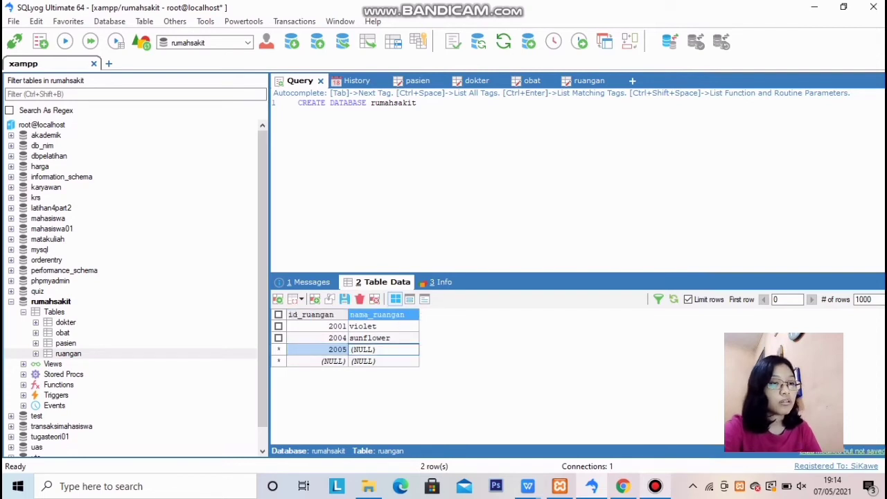
key("BackSpace")
key("BackSpace")
key("BackSpace")
key("BackSpace")
key("BackSpace")
key("BackSpace")
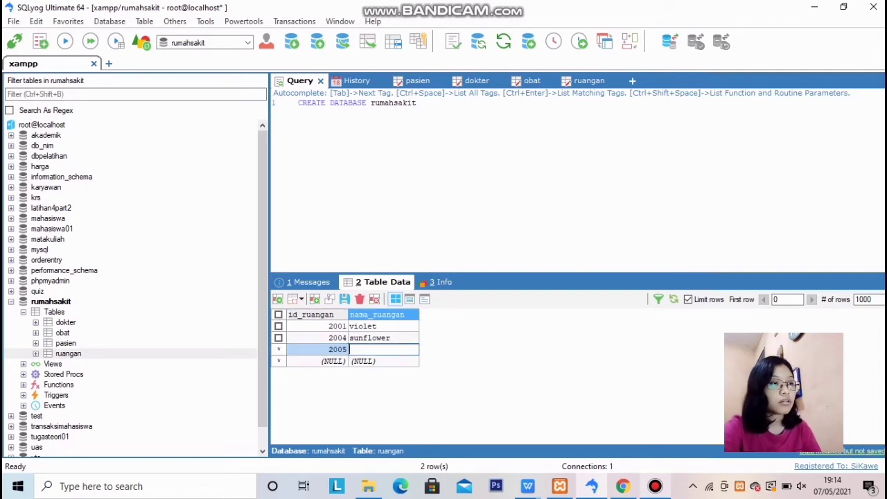
type("tu")
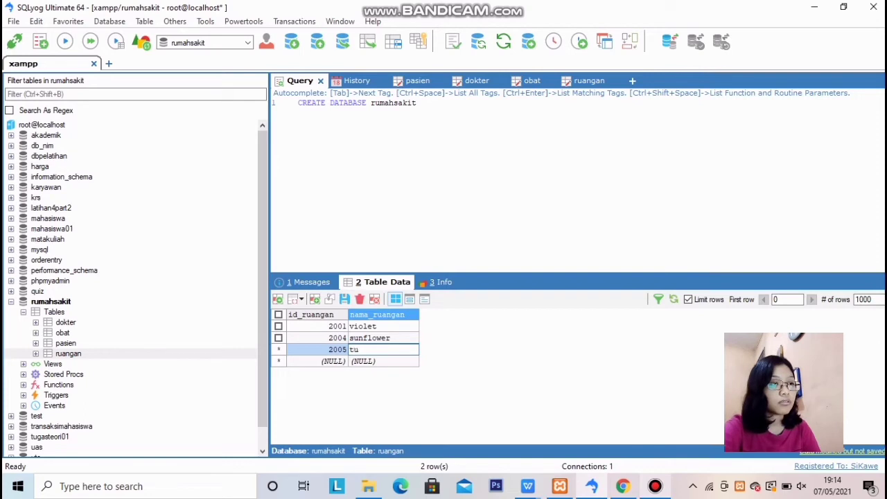
type("rtle")
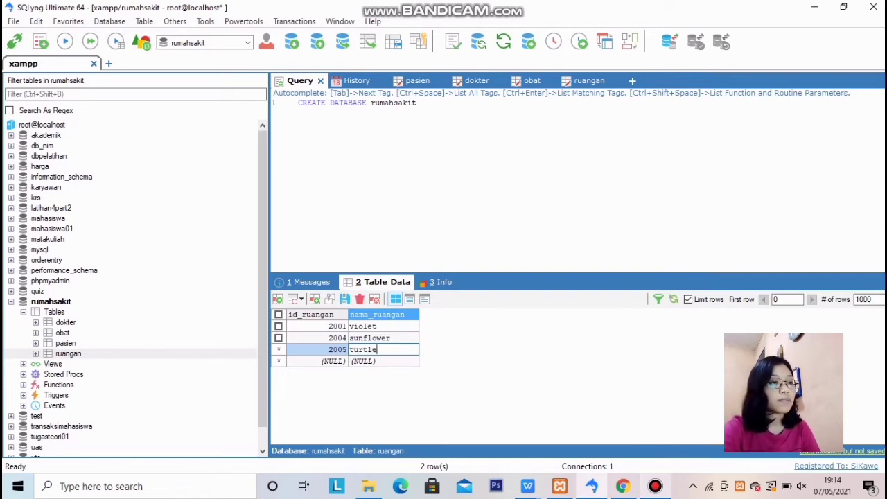
key("Tab")
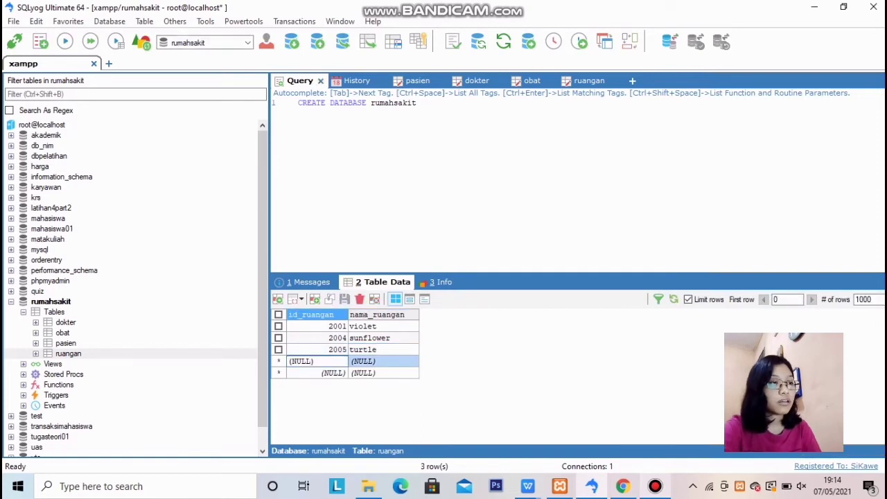
key("BackSpace")
key("BackSpace")
key("BackSpace")
key("BackSpace")
key("BackSpace")
key("BackSpace")
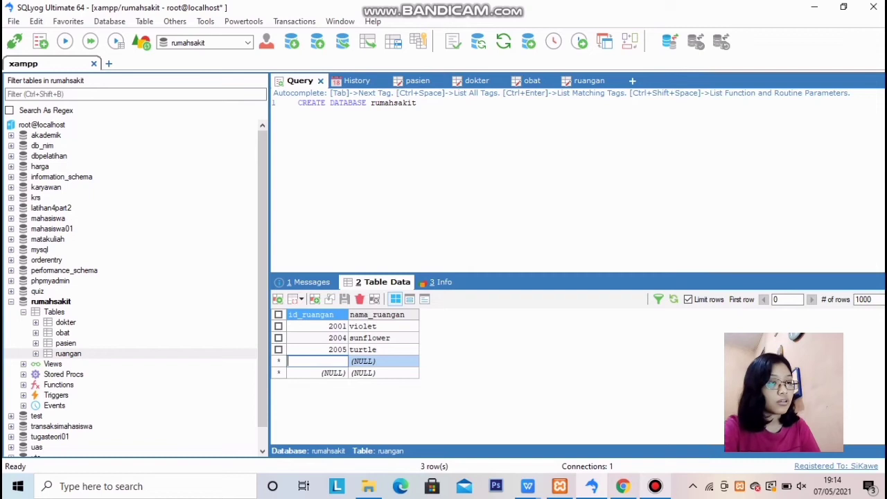
type("2006")
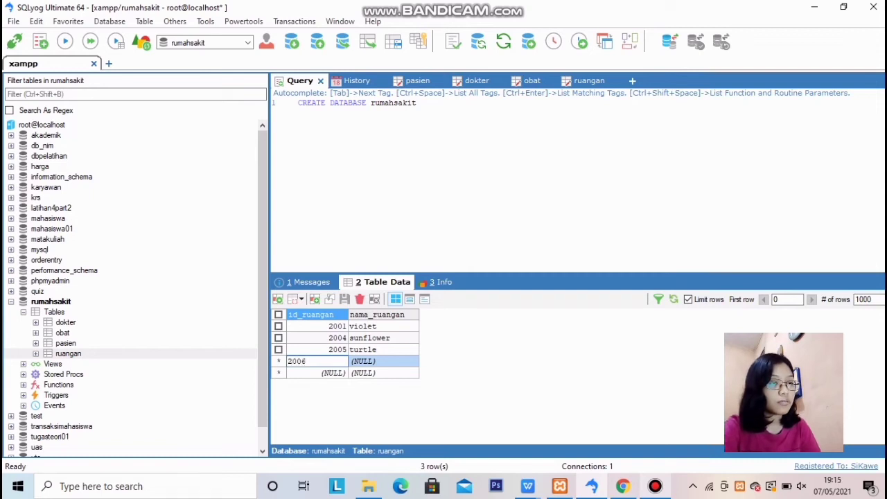
key("Tab")
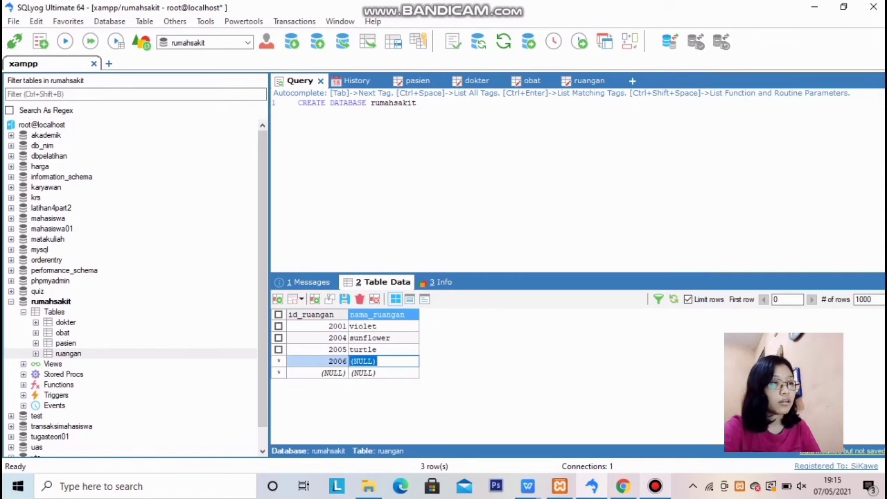
type("snail")
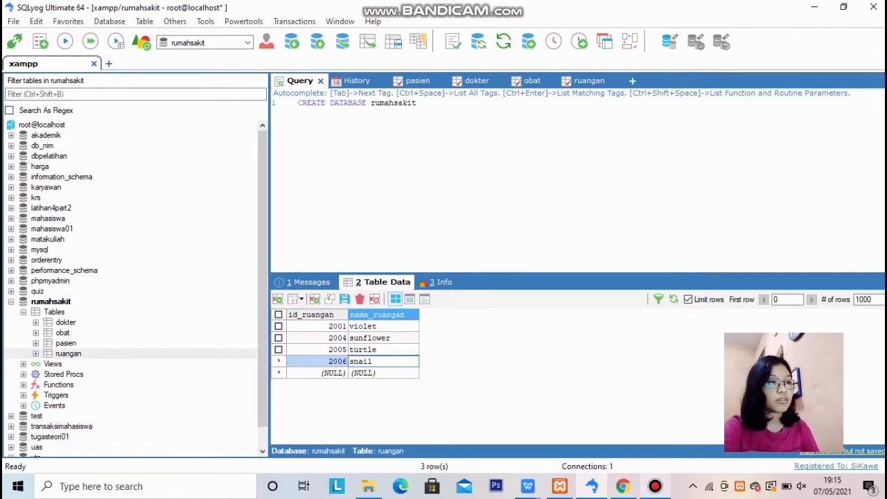
key("Tab")
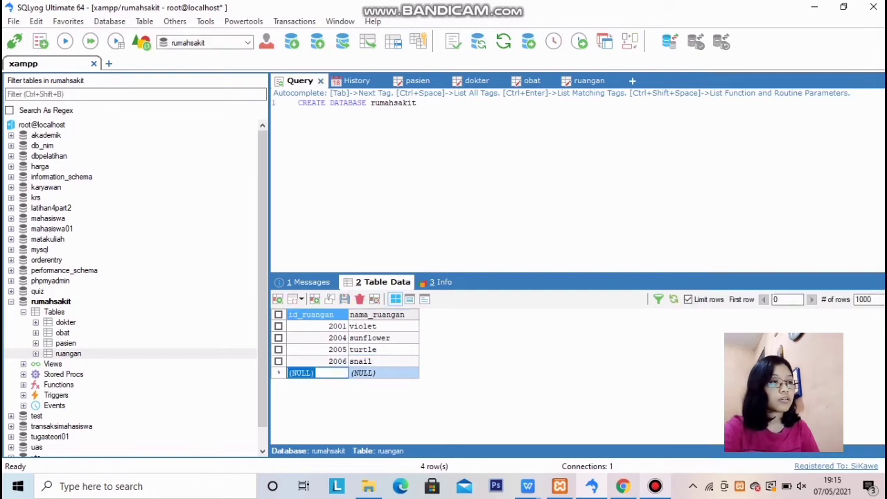
Enter ruangan row 2007 Turqouise
key("BackSpace")
key("BackSpace")
key("BackSpace")
key("BackSpace")
key("BackSpace")
key("BackSpace")
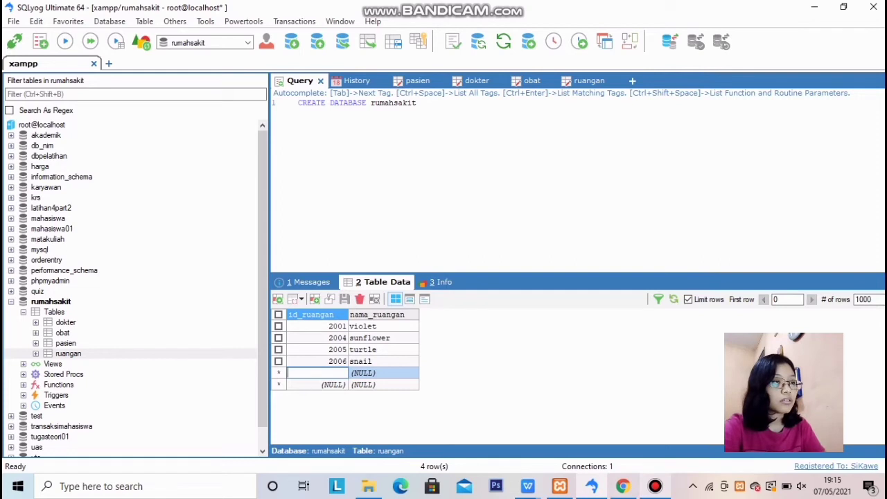
type("2007")
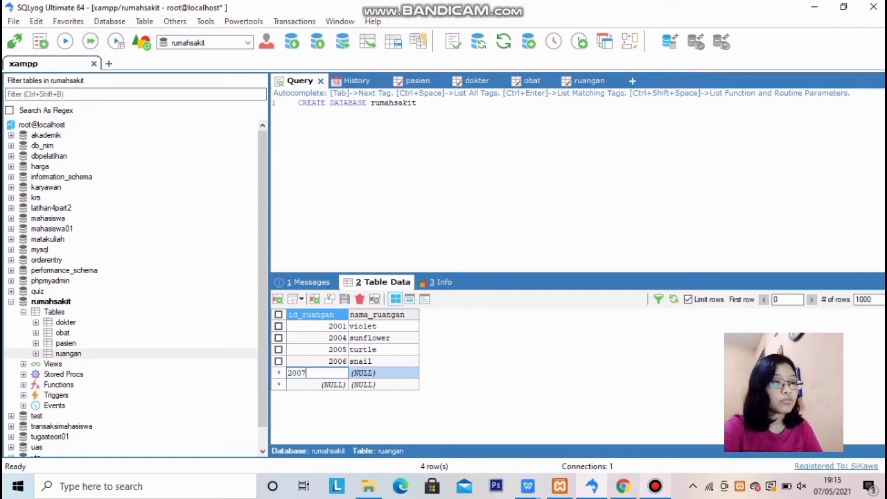
key("Tab")
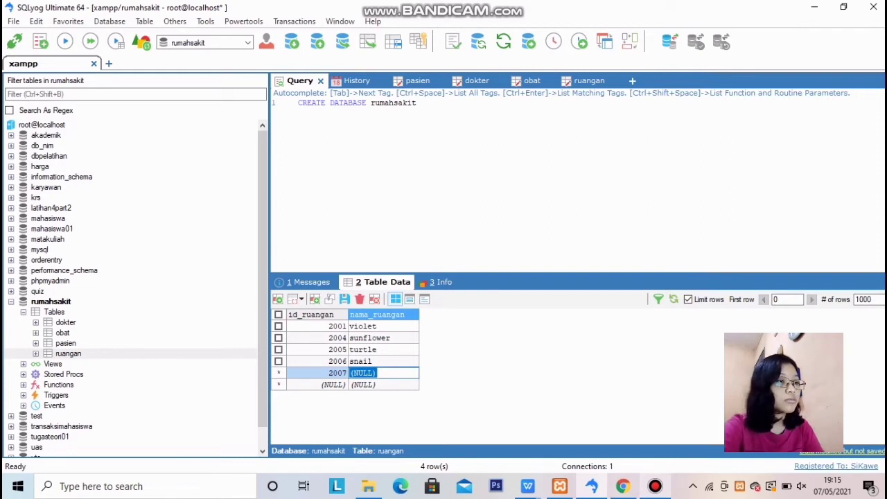
type("Tur")
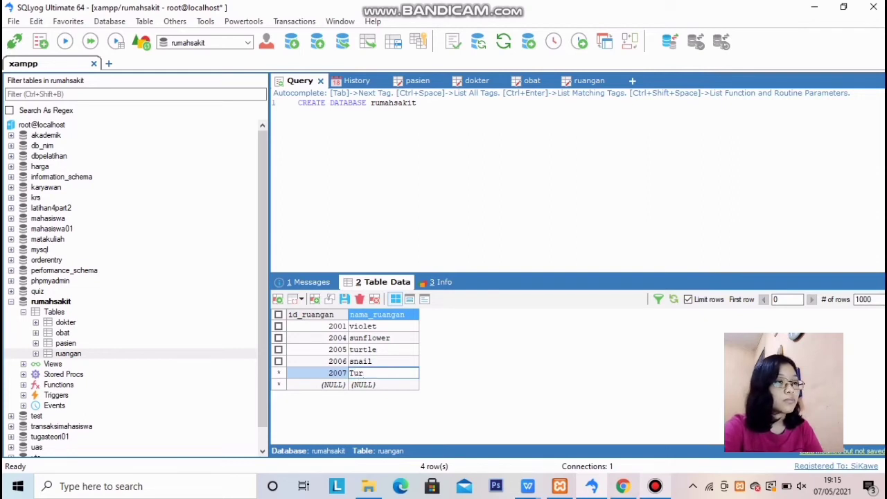
type("qu")
key("BackSpace")
type("o")
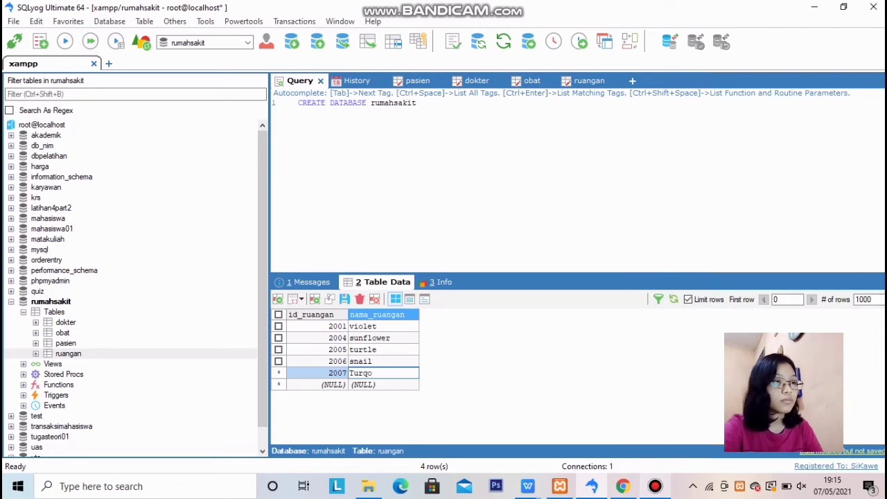
key("BackSpace")
type("uoise")
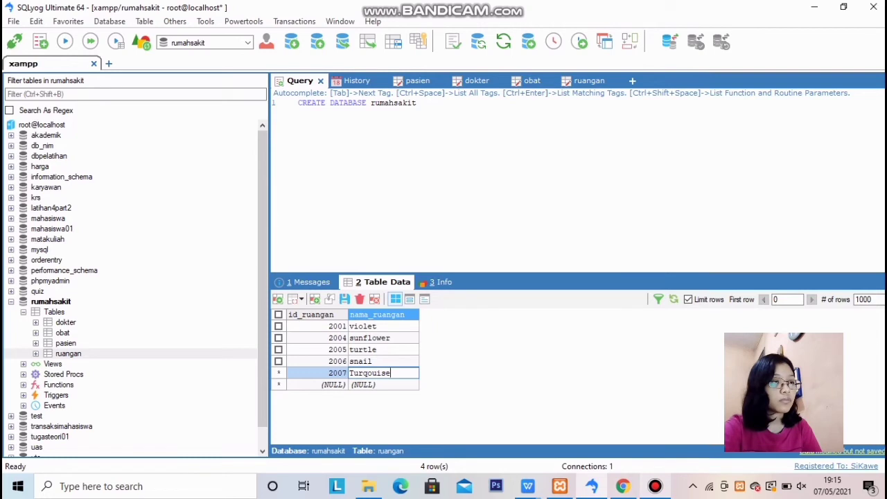
key("Tab")
Enter ruangan rows 2002 lily and 2003 rose, then save the changes
key("Return")
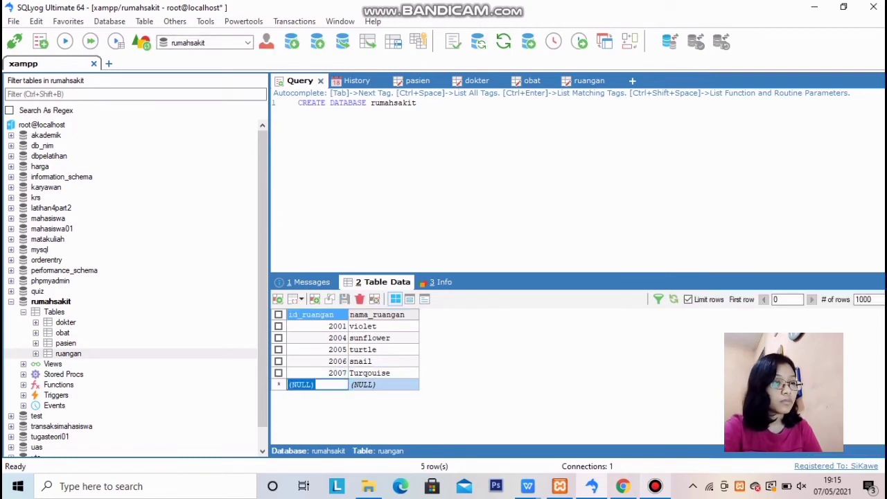
key("Right")
key("BackSpace")
key("BackSpace")
key("BackSpace")
key("BackSpace")
key("BackSpace")
key("BackSpace")
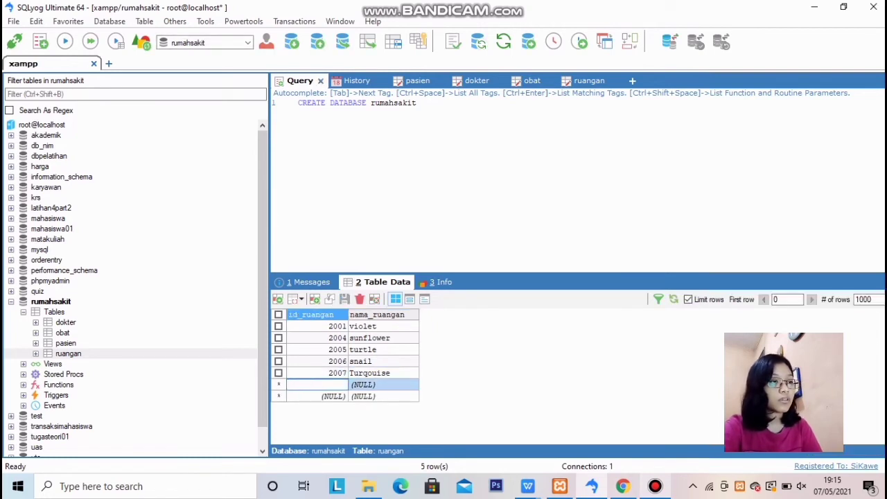
type("2002")
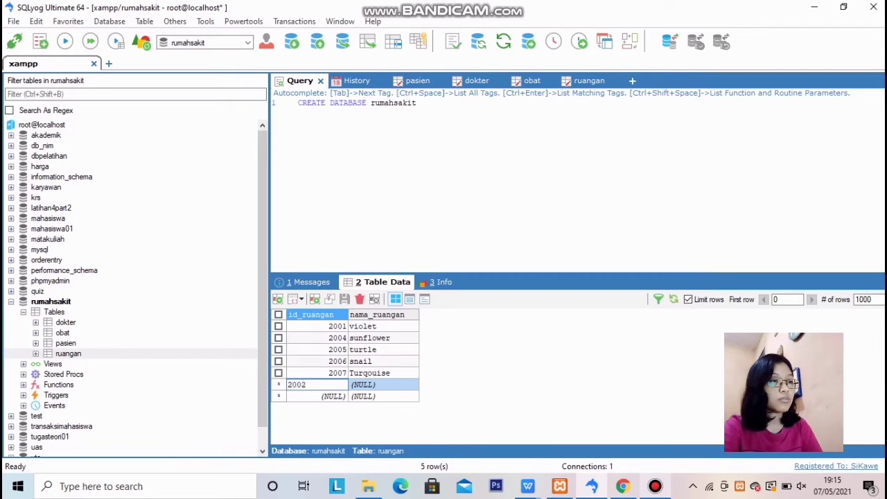
key("Tab")
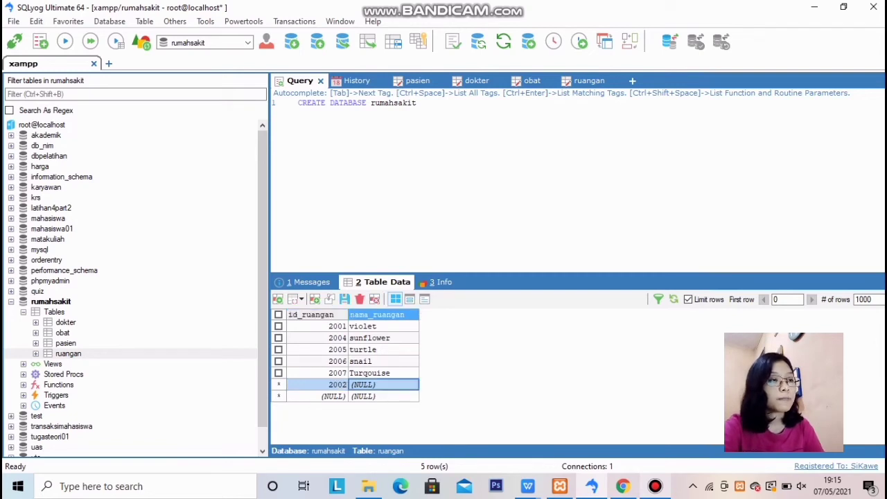
type("lily")
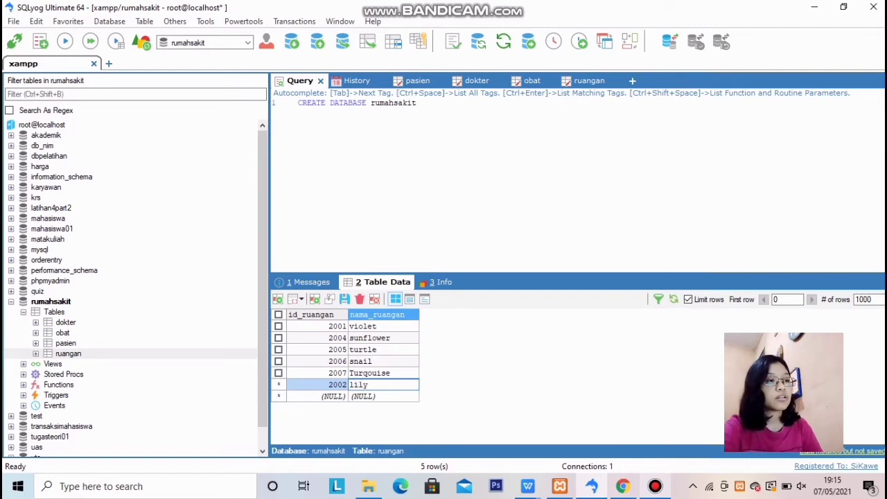
key("Tab")
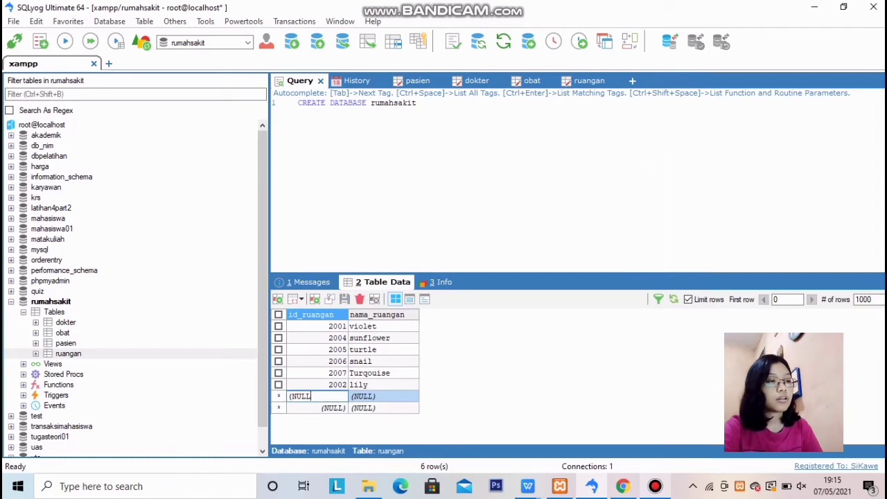
key("BackSpace")
key("BackSpace")
key("BackSpace")
key("BackSpace")
key("BackSpace")
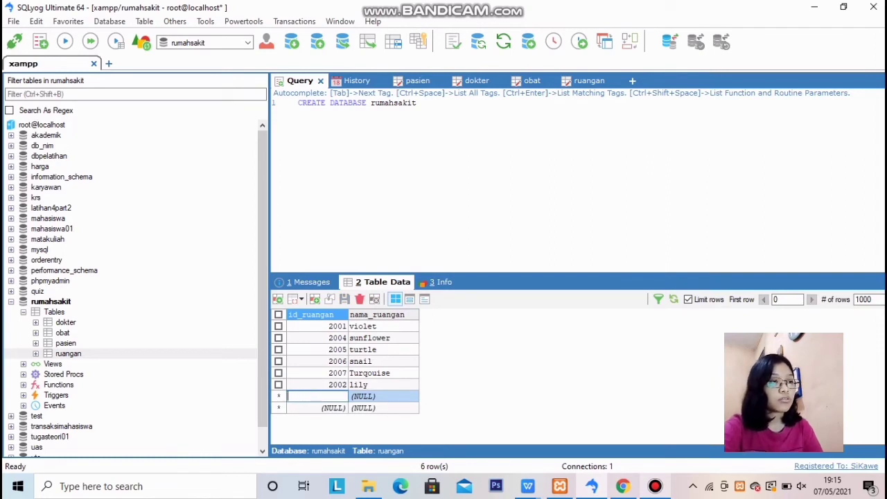
type("200")
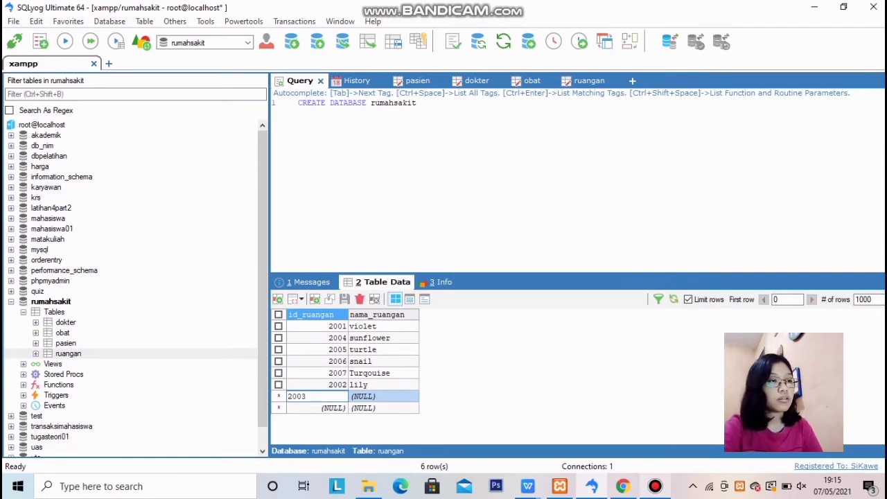
type("3")
key("Tab")
key("BackSpace")
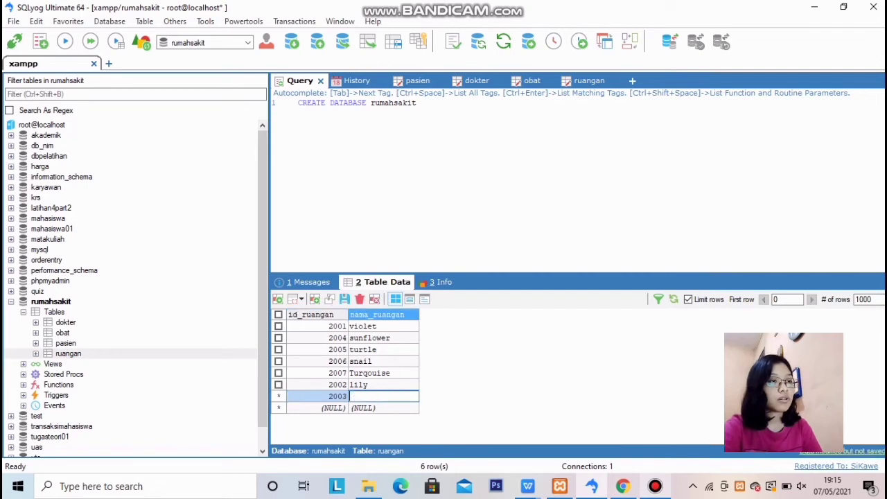
type("rose")
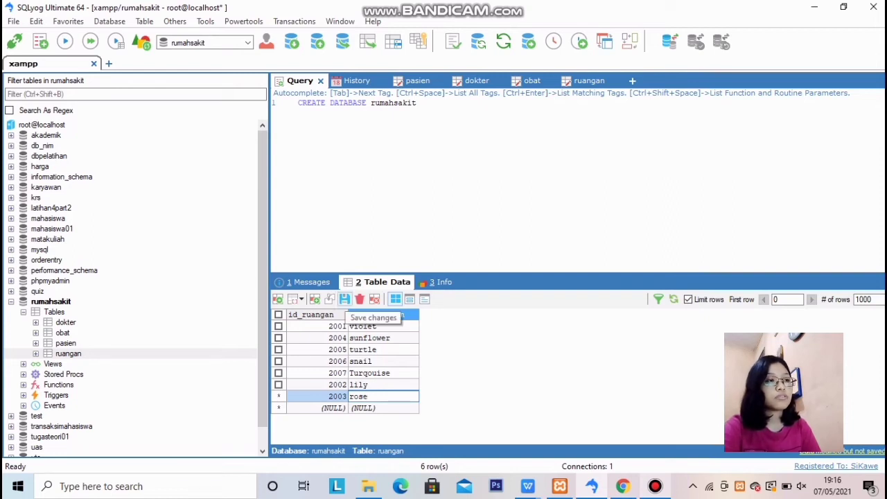
left_click(344, 299)
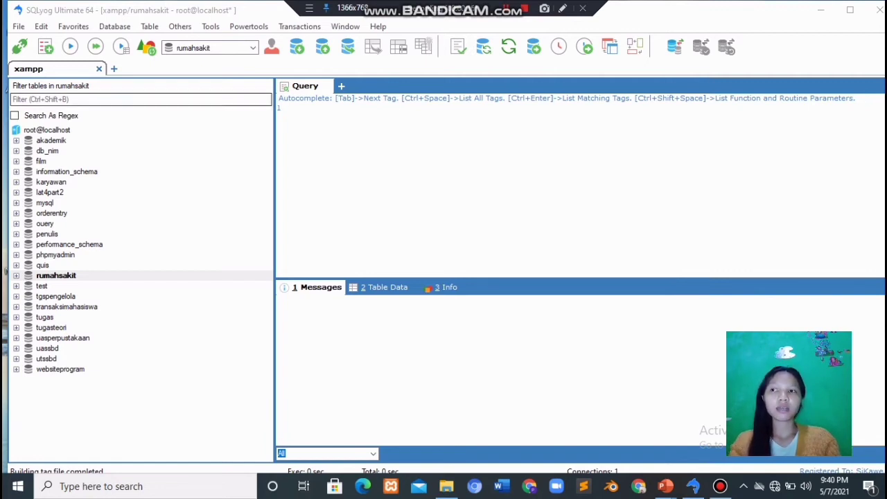
Check the table data of pasien, dokter, obat and ruangan, then start a Schema Designer for rumahsakit
left_click(56, 276)
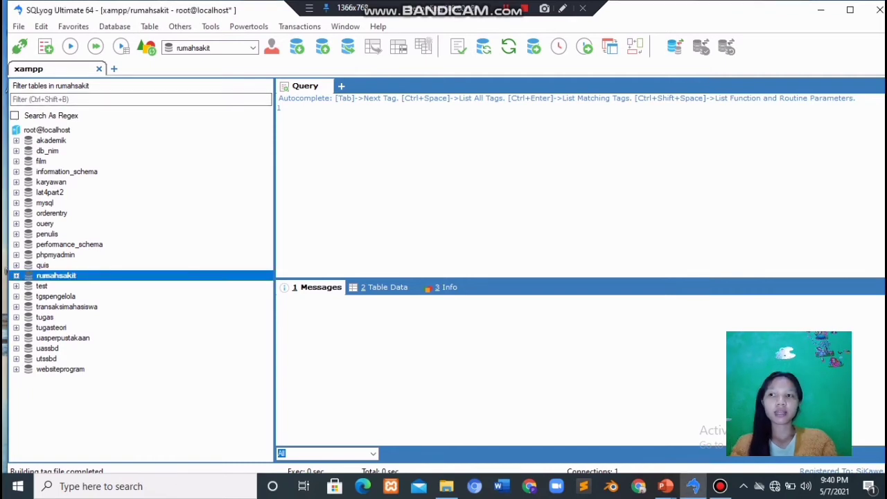
left_click(16, 276)
left_click(59, 287)
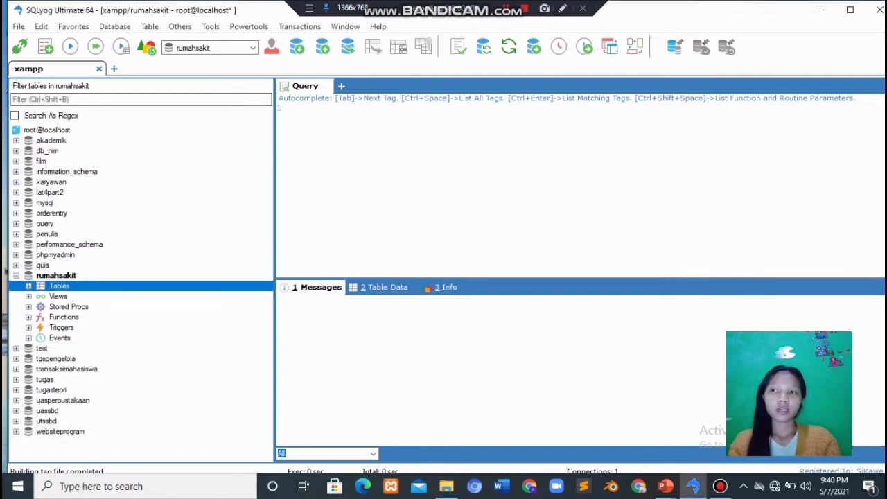
key("Right")
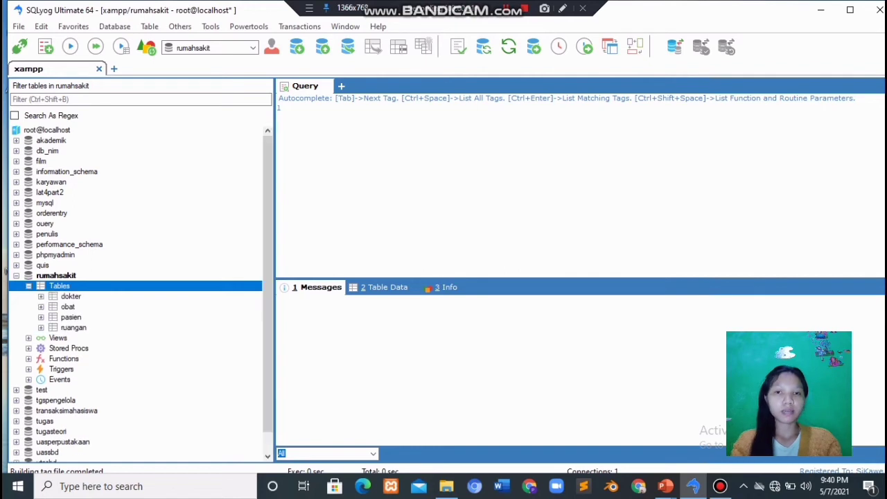
left_click(70, 318)
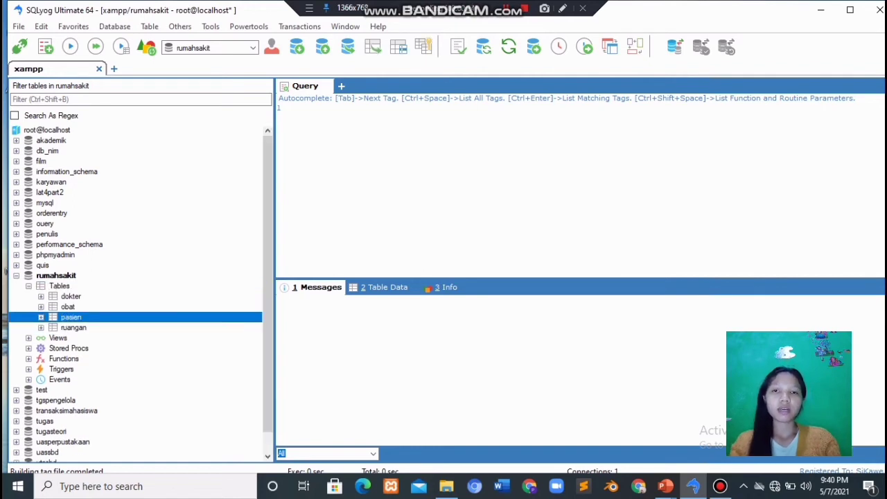
left_click(384, 287)
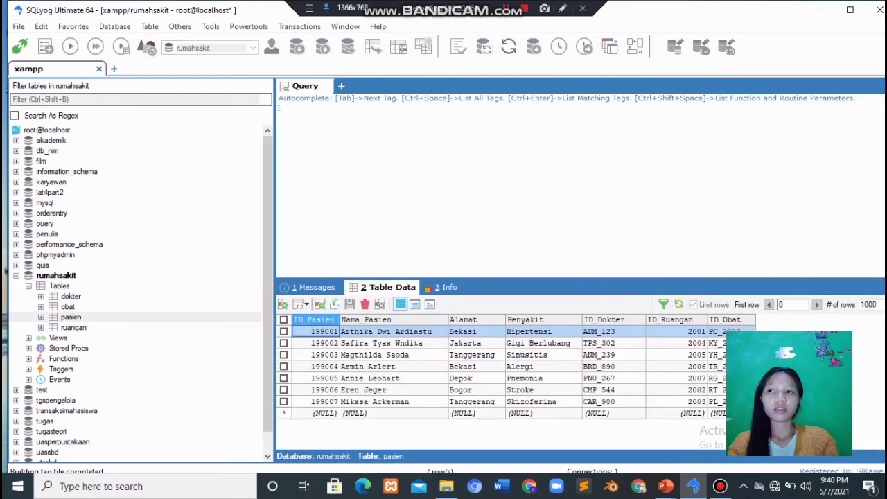
left_click(71, 296)
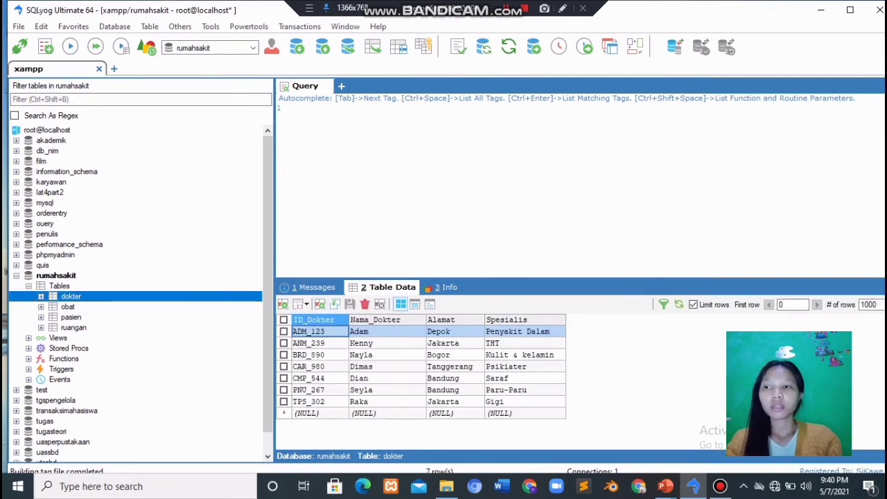
left_click(68, 306)
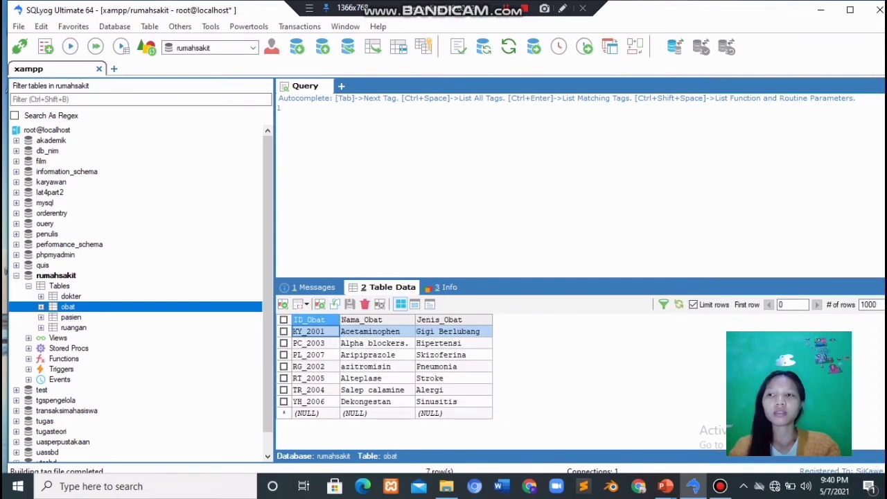
left_click(73, 328)
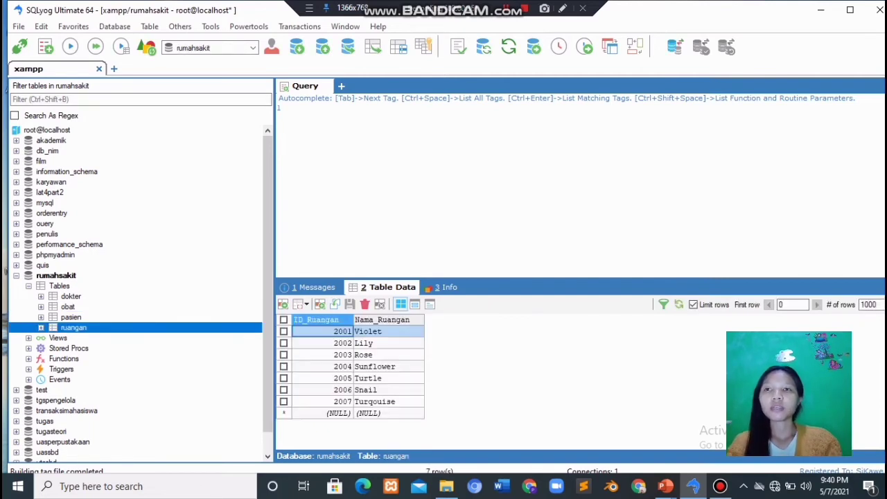
left_click(56, 275)
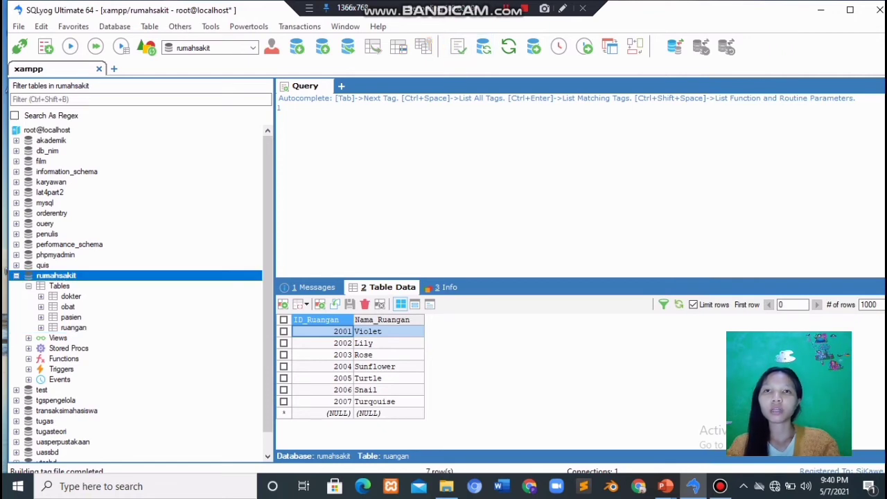
left_click(635, 46)
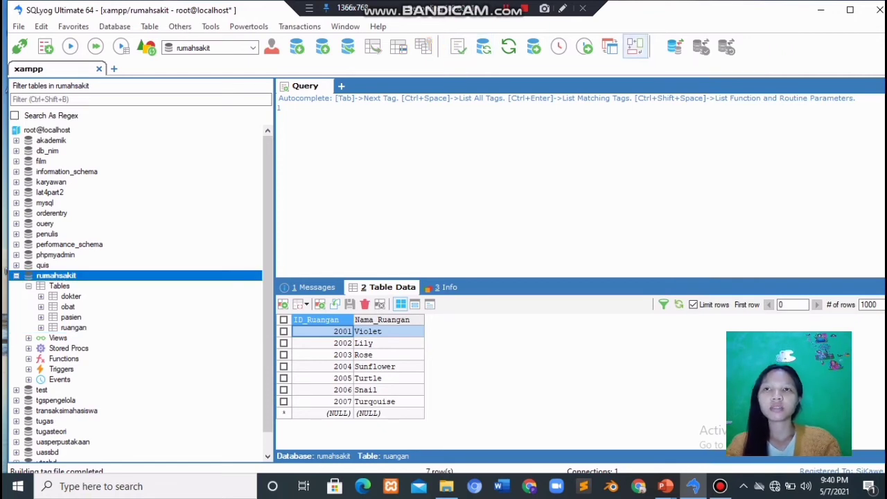
Add all four rumahsakit tables to the schema canvas and spread them apart
right_click(460, 166)
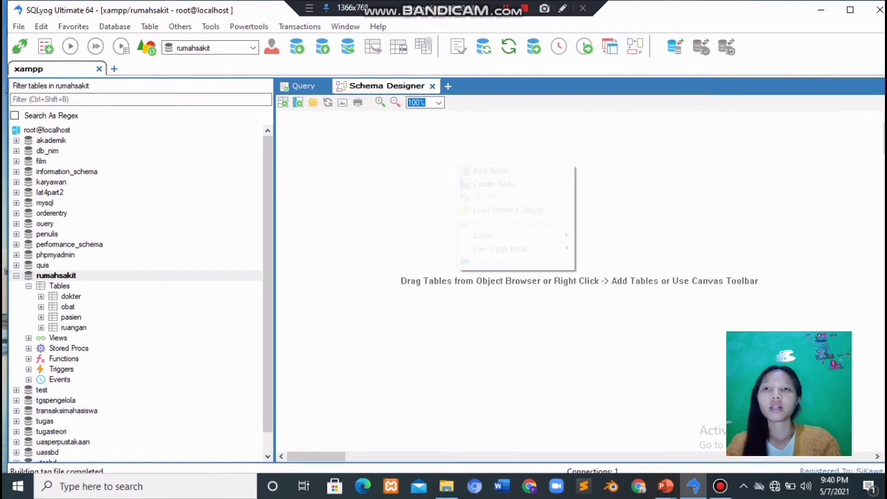
left_click(493, 170)
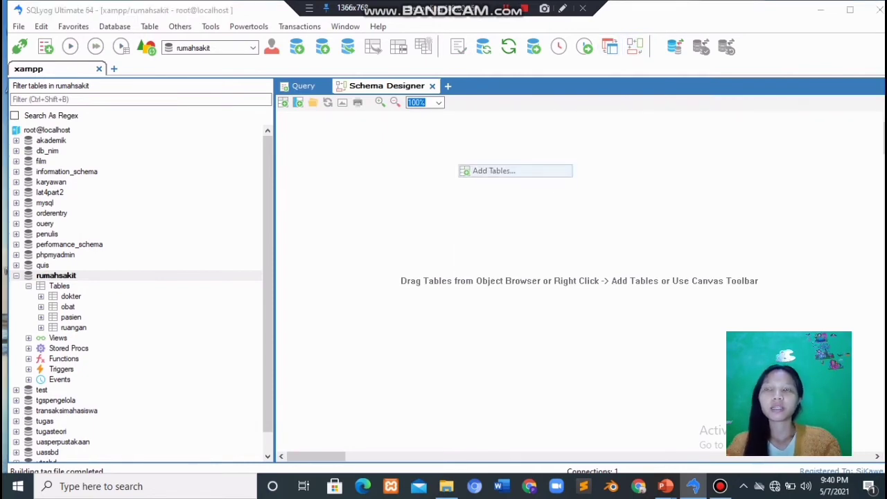
left_click(462, 343)
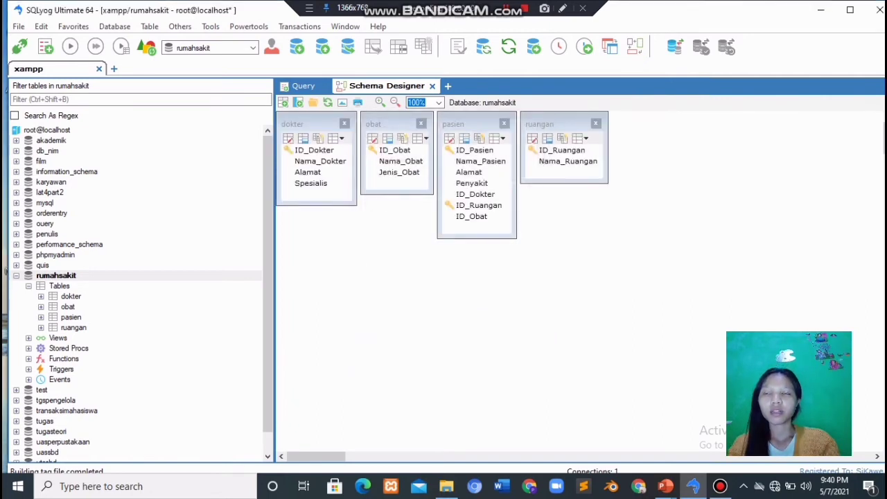
left_click_drag(474, 150, 324, 263)
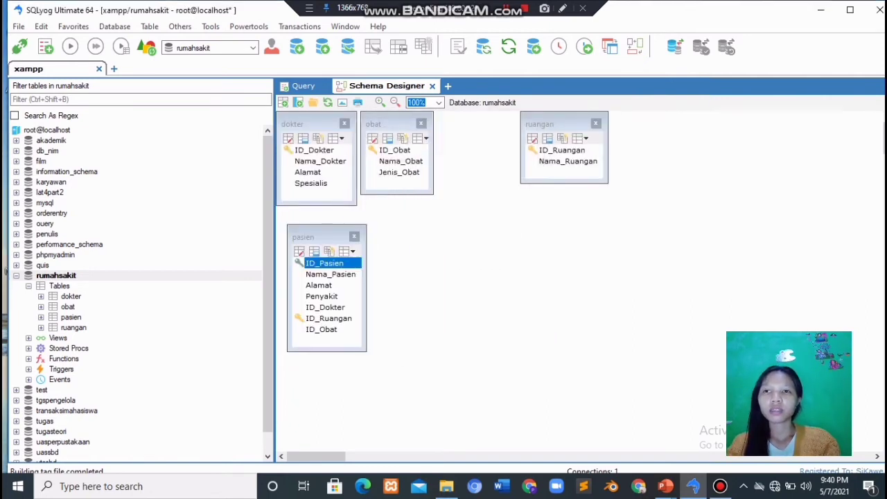
left_click_drag(314, 149, 511, 335)
right_click(500, 306)
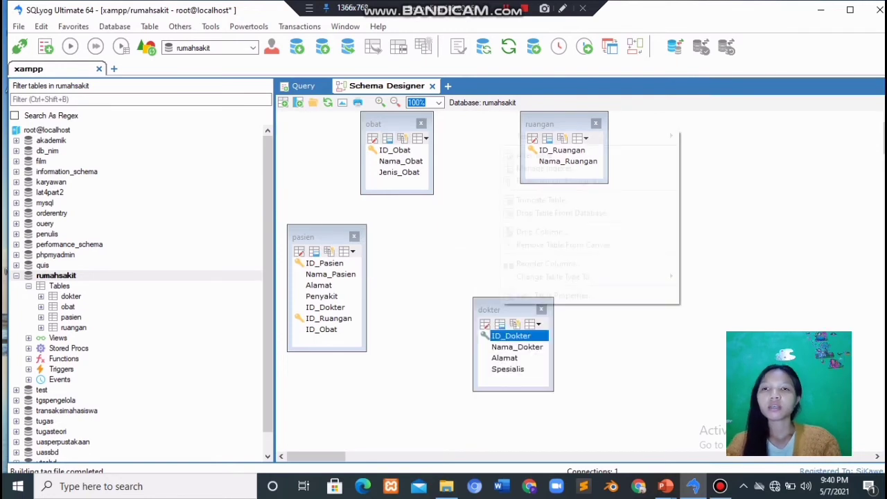
left_click(563, 181)
left_click_drag(509, 309, 485, 167)
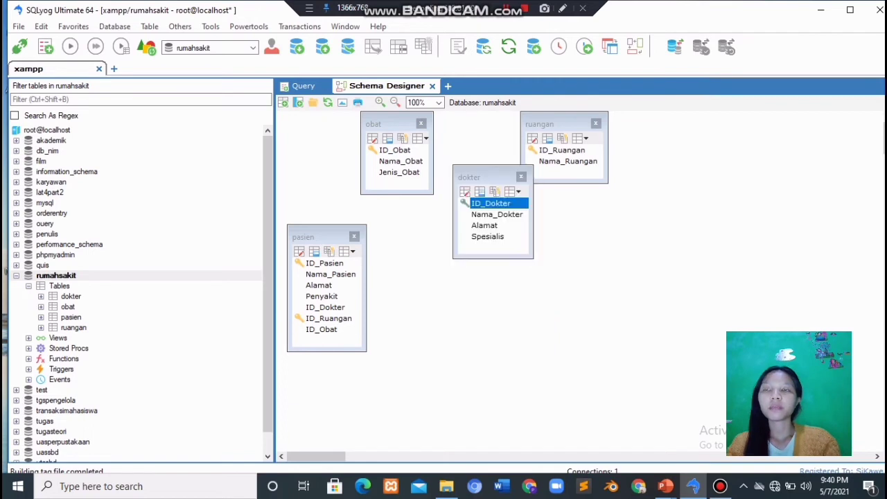
left_click_drag(562, 150, 530, 316)
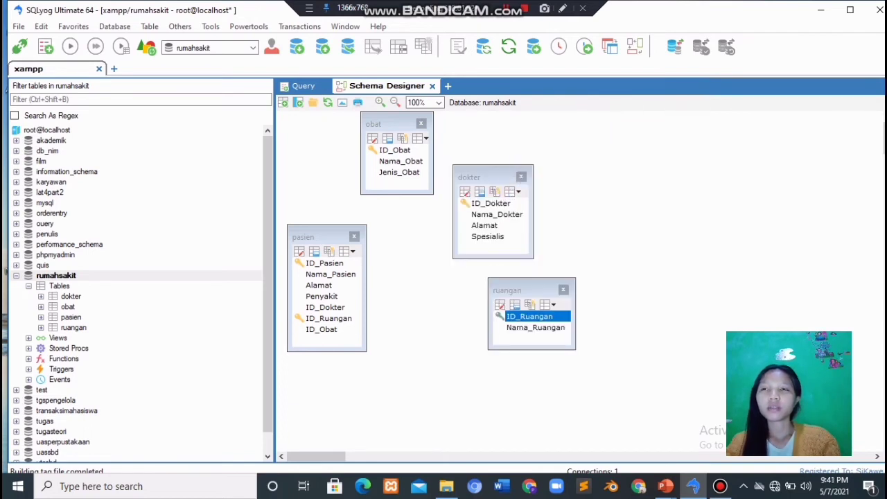
left_click_drag(394, 150, 482, 404)
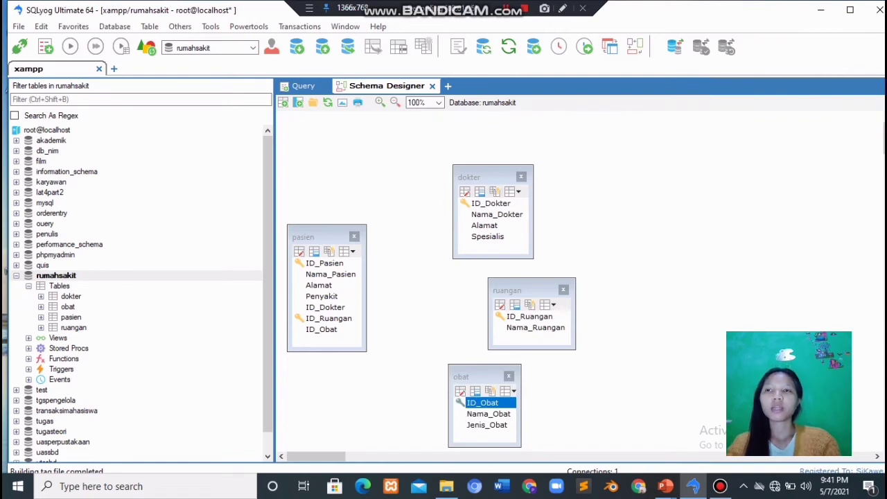
Fine-tune the table positions, then link pasien.ID_Dokter to dokter.ID_Dokter as a foreign key
left_click_drag(488, 203, 514, 151)
left_click_drag(530, 316, 543, 266)
left_click(544, 267)
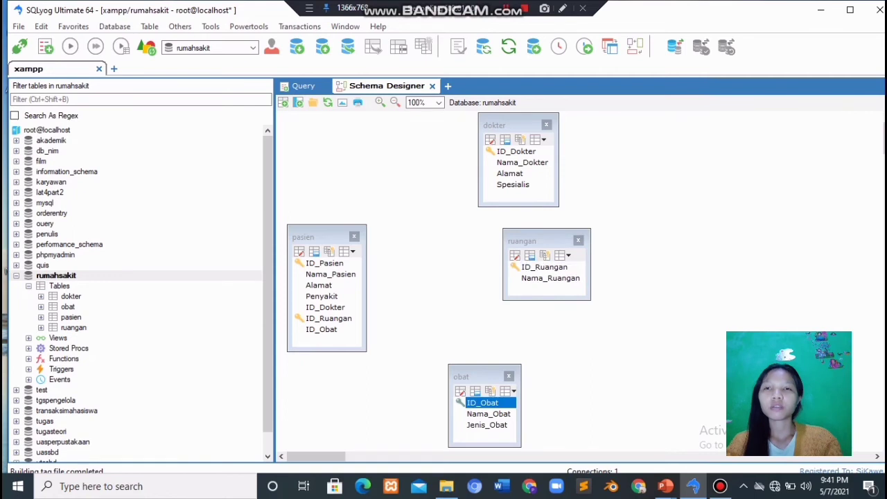
left_click_drag(482, 402, 483, 374)
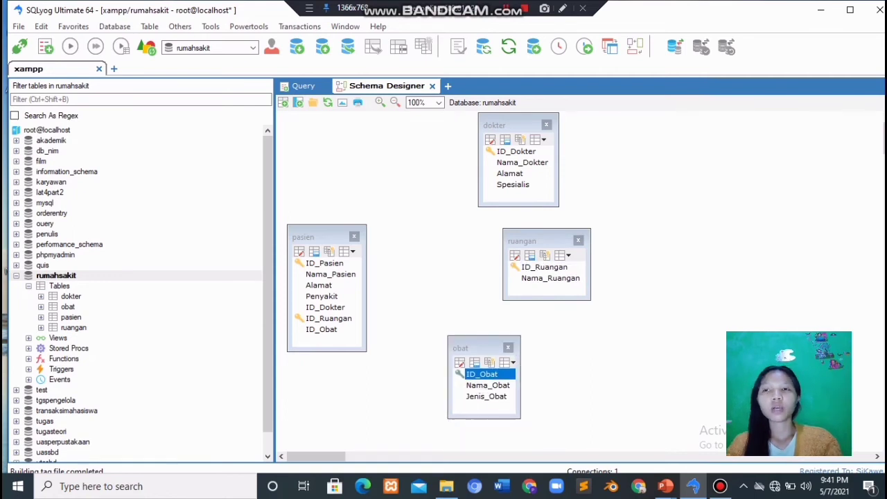
left_click_drag(324, 263, 340, 198)
left_click(340, 242)
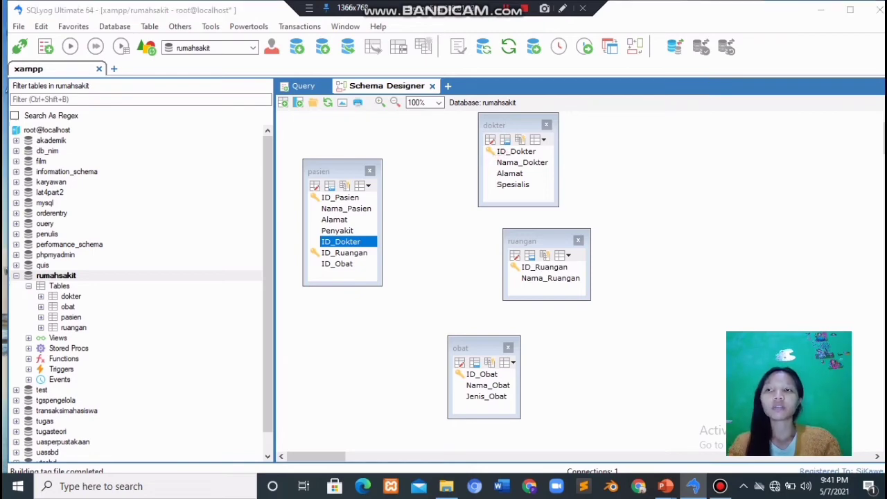
left_click_drag(340, 242, 506, 151)
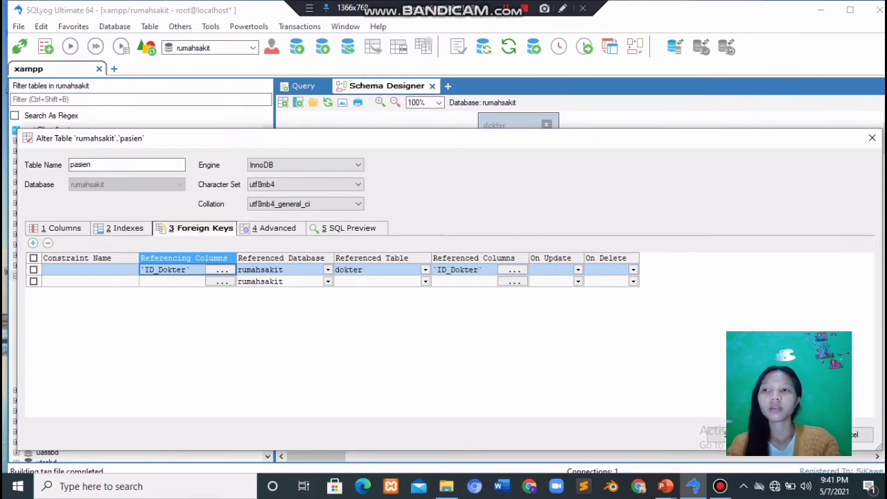
Enter Dokter_Pasien as the foreign key's constraint name and save the table alteration
left_click(90, 270)
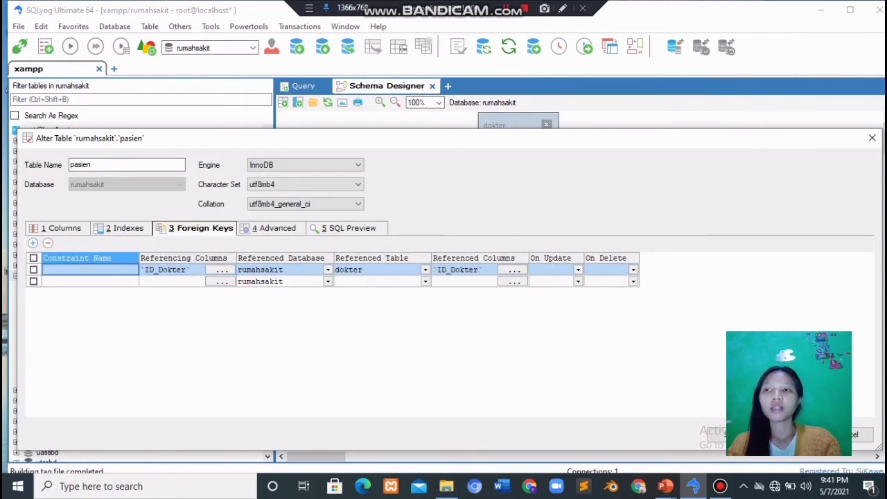
left_click(90, 269)
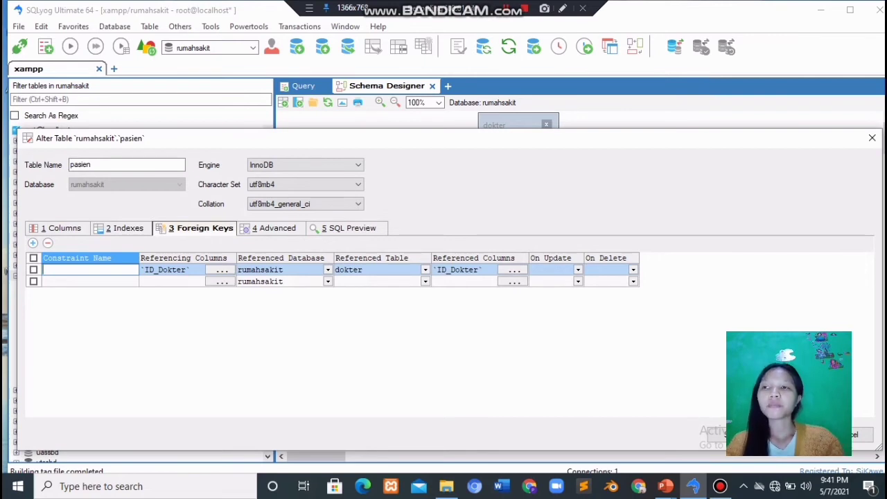
type("Pasi")
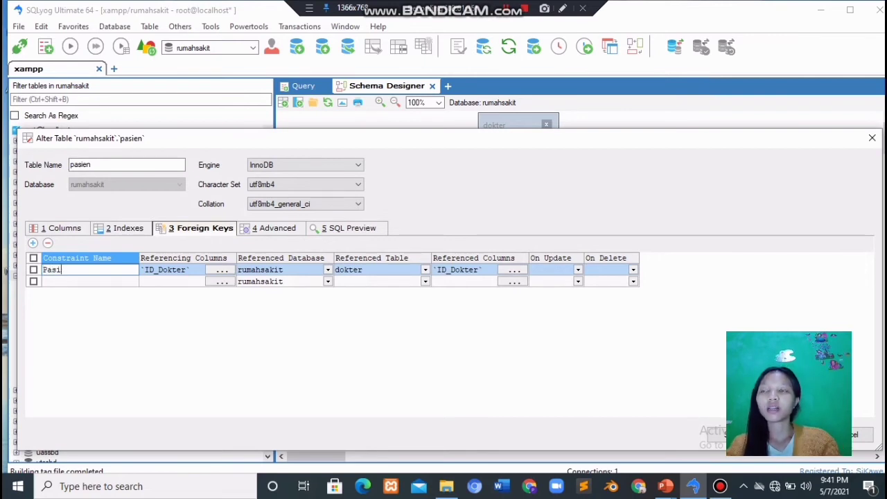
key("BackSpace")
key("BackSpace")
key("BackSpace")
key("BackSpace")
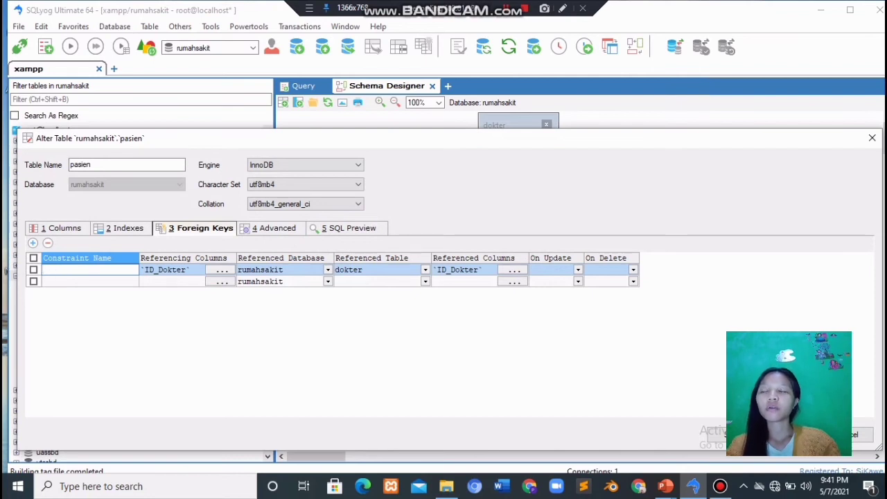
type("Dokter")
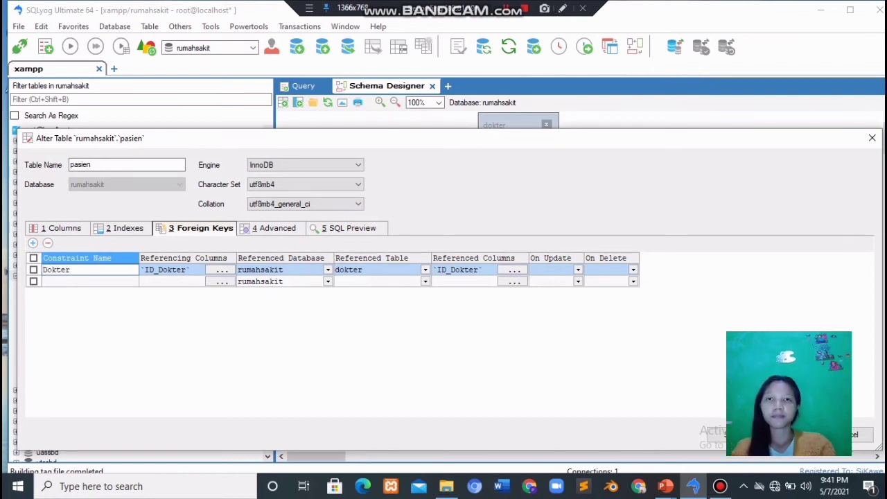
type("_Paise")
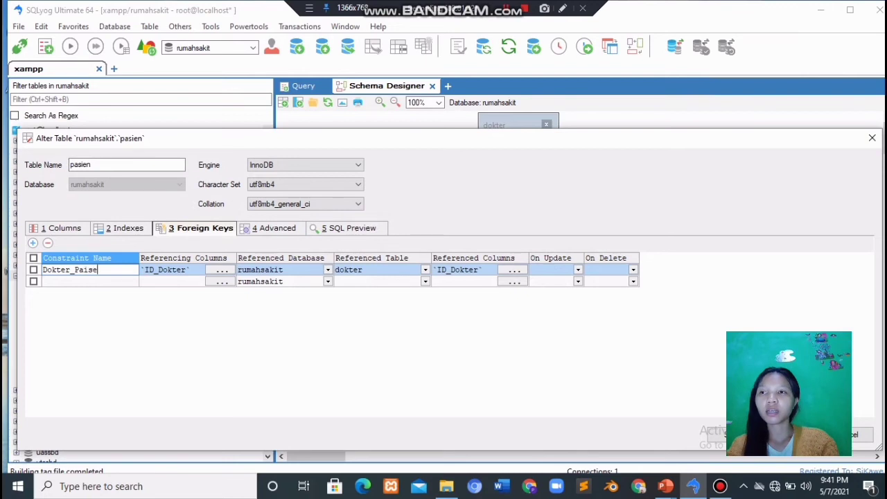
key("BackSpace")
key("BackSpace")
key("BackSpace")
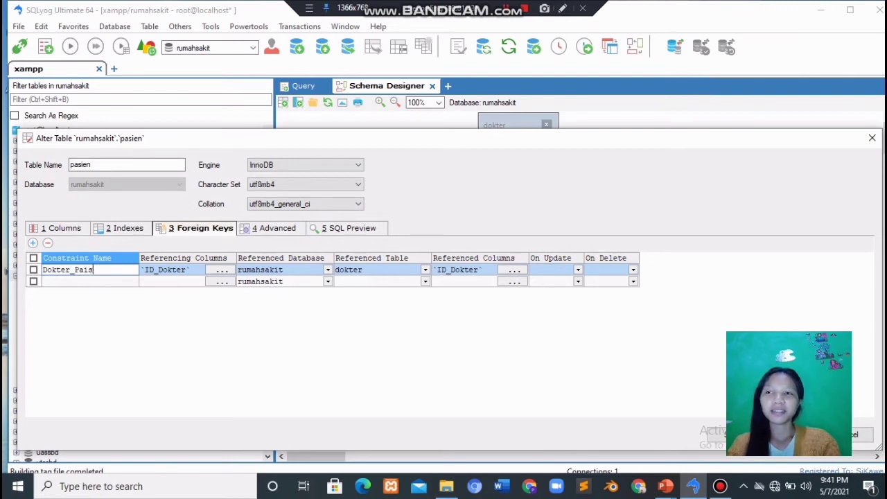
type("sien")
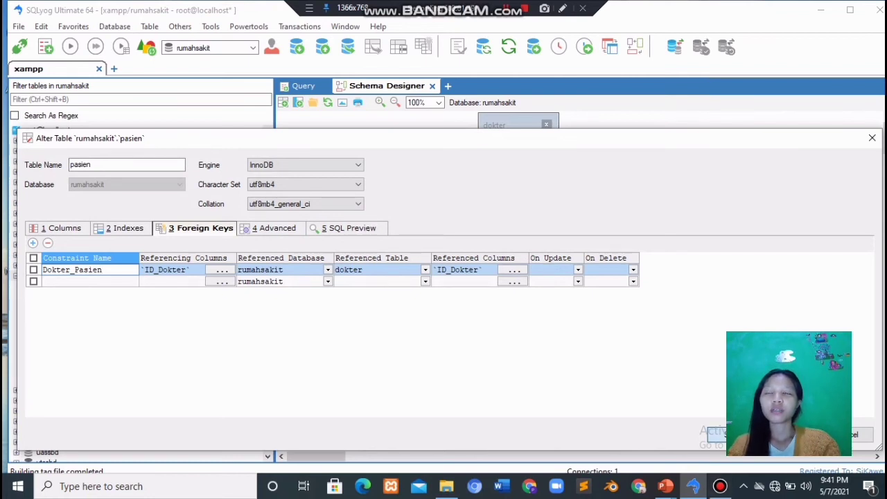
left_click(732, 434)
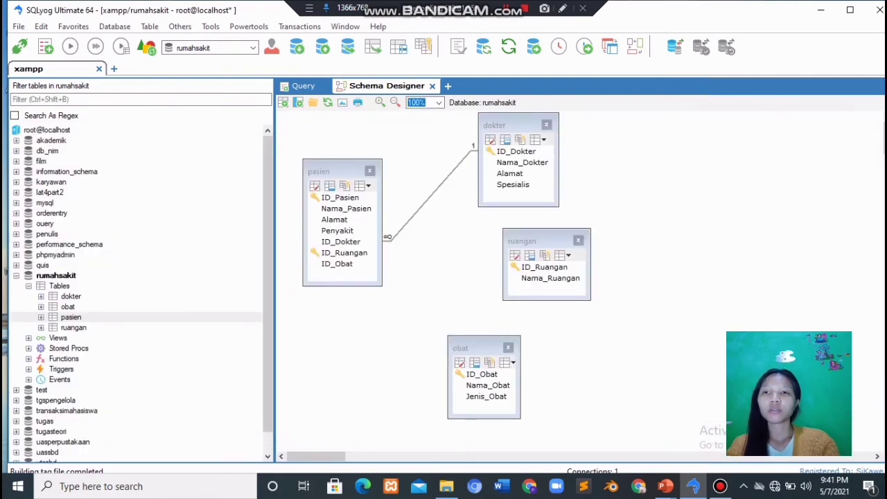
Link pasien.ID_Ruangan to ruangan.ID_Ruangan as foreign key Ruangan_Pasien and save it
left_click(344, 253)
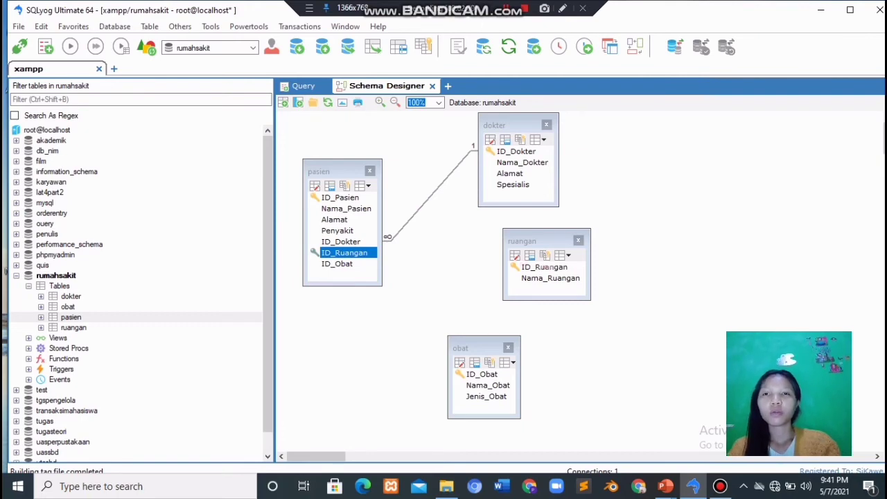
left_click_drag(543, 268, 543, 267)
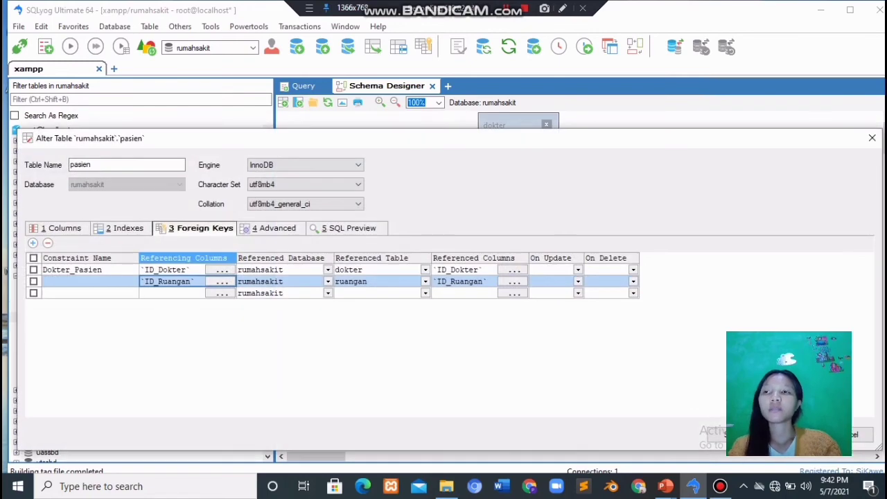
left_click(90, 282)
left_click(90, 281)
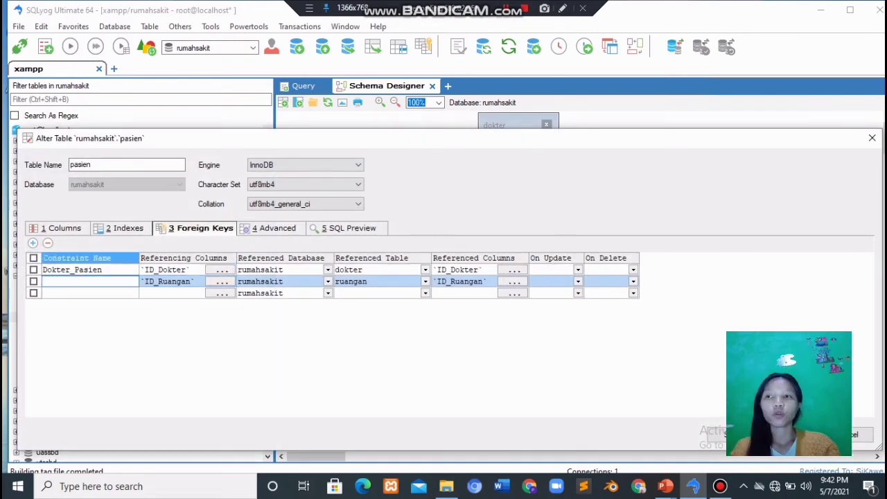
type("Ruangan")
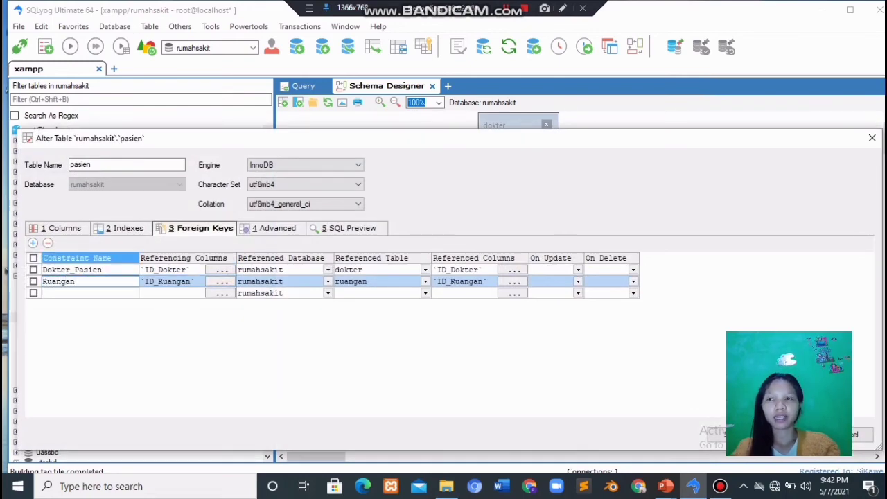
type("_Pasi")
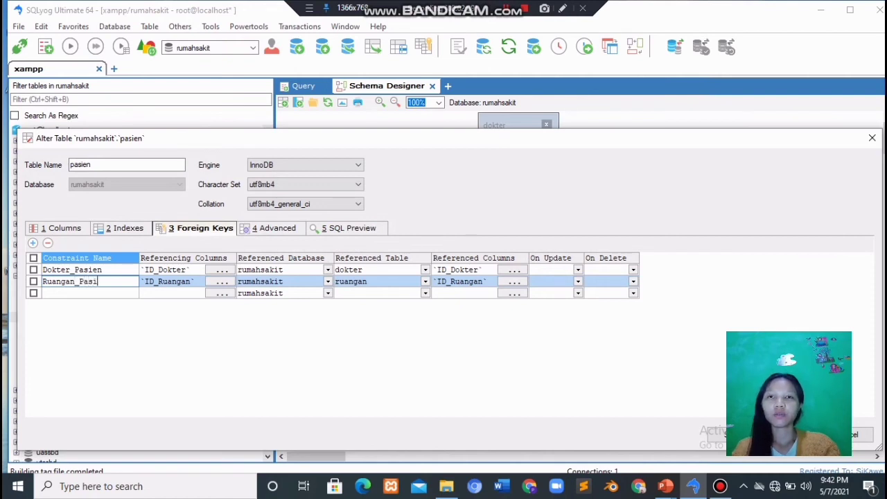
type("en")
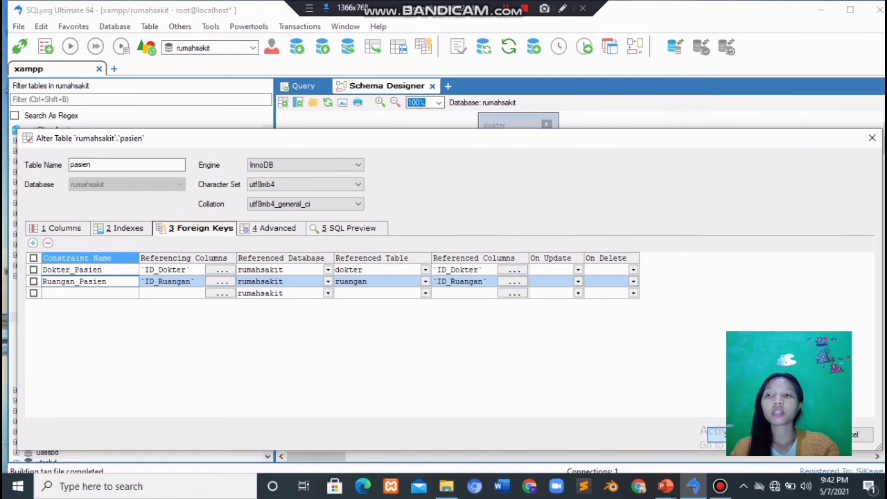
left_click(734, 434)
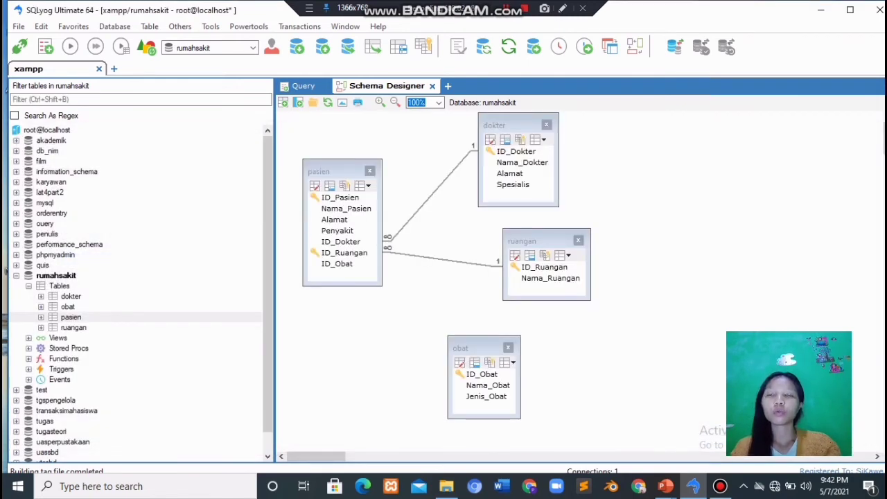
Link pasien.ID_Obat to obat.ID_Obat as foreign key Obat_Pasien and save it
left_click(337, 264)
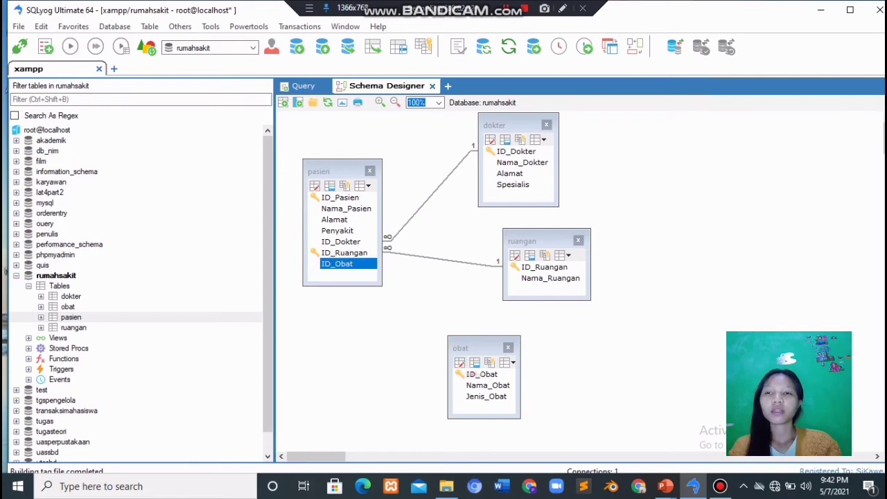
left_click_drag(337, 264, 474, 374)
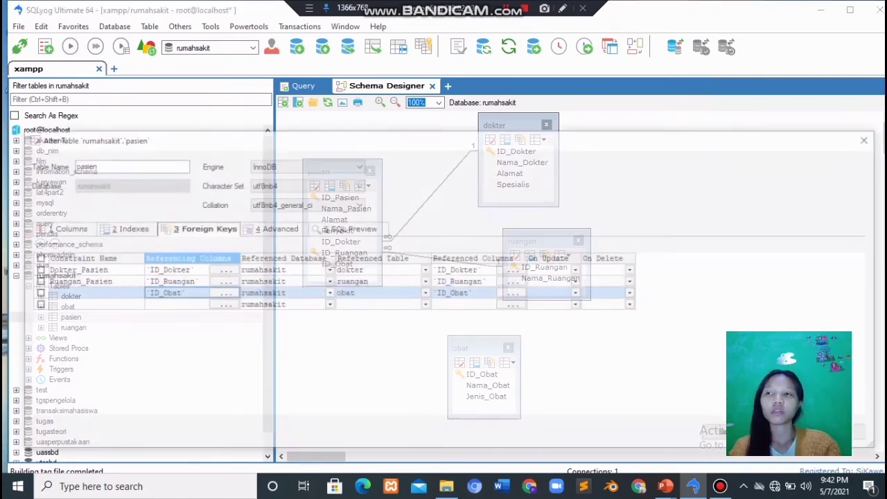
left_click(90, 293)
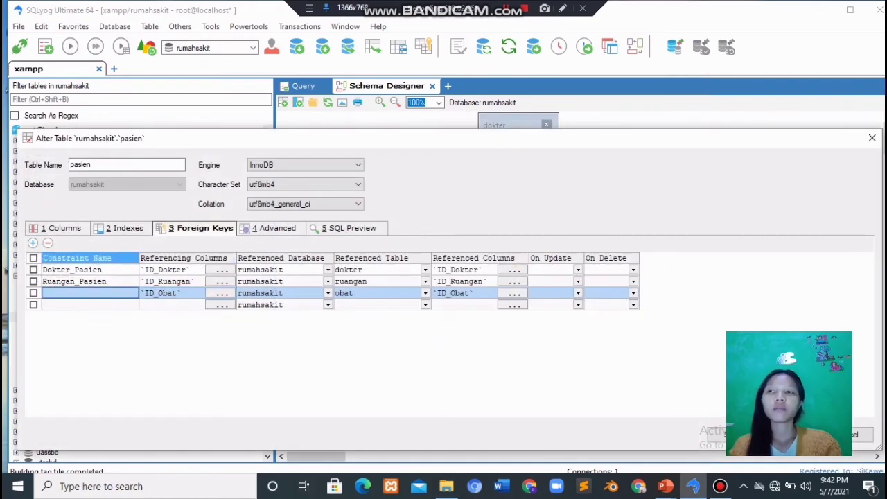
left_click(90, 293)
type("Obat")
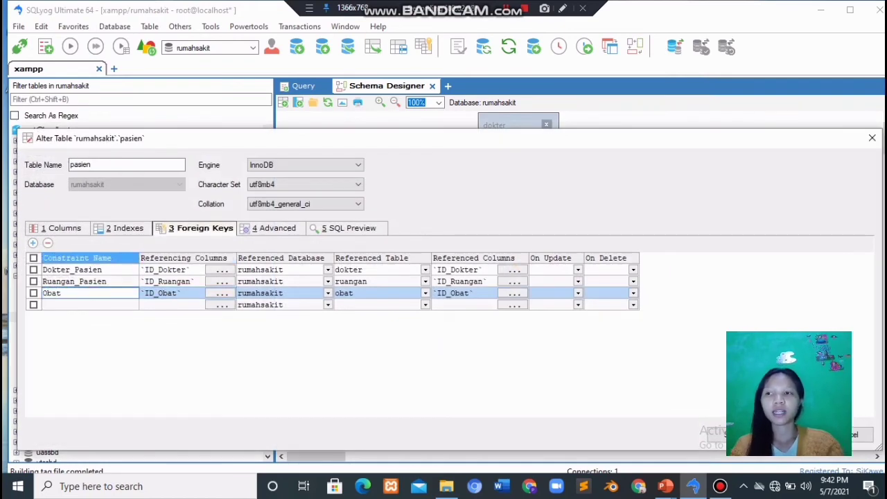
type("_Pasien")
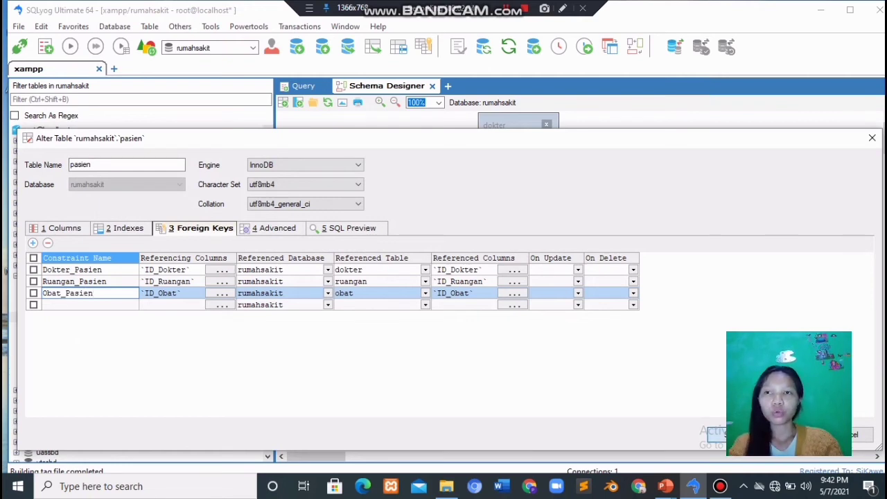
left_click(733, 434)
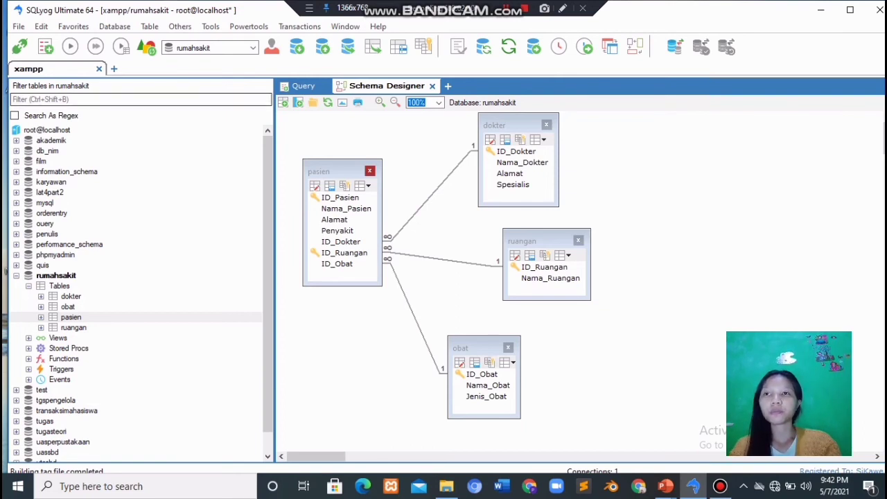
Run 'select * From pasien' in the query editor
left_click(303, 86)
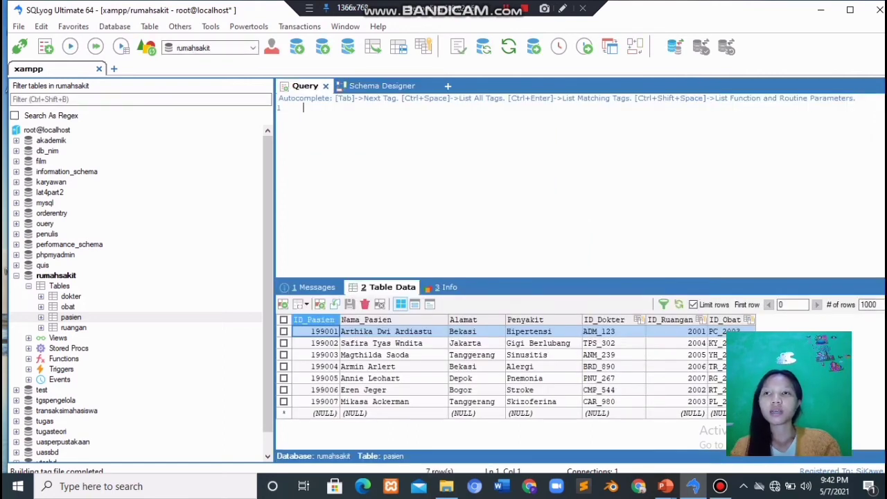
type("se")
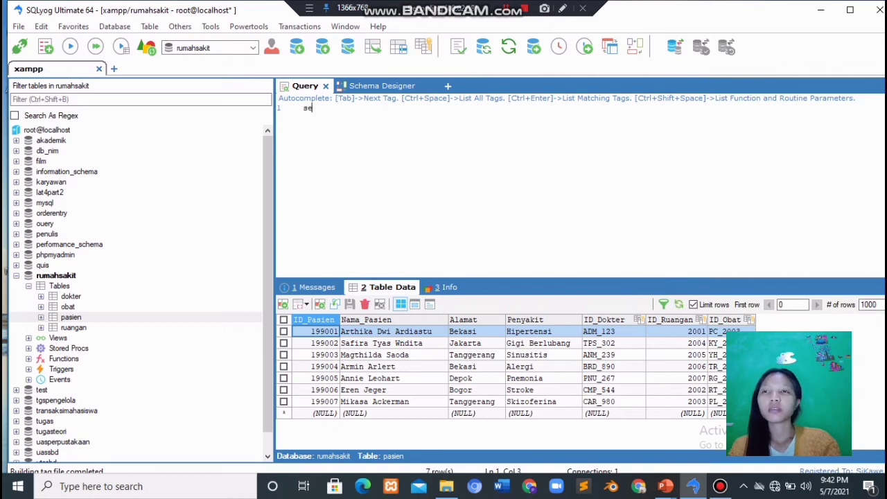
type("lect")
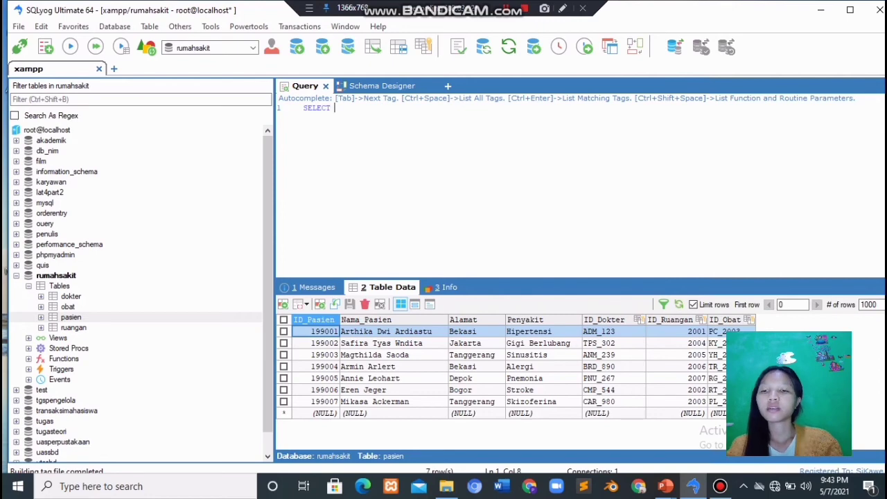
type(" * ")
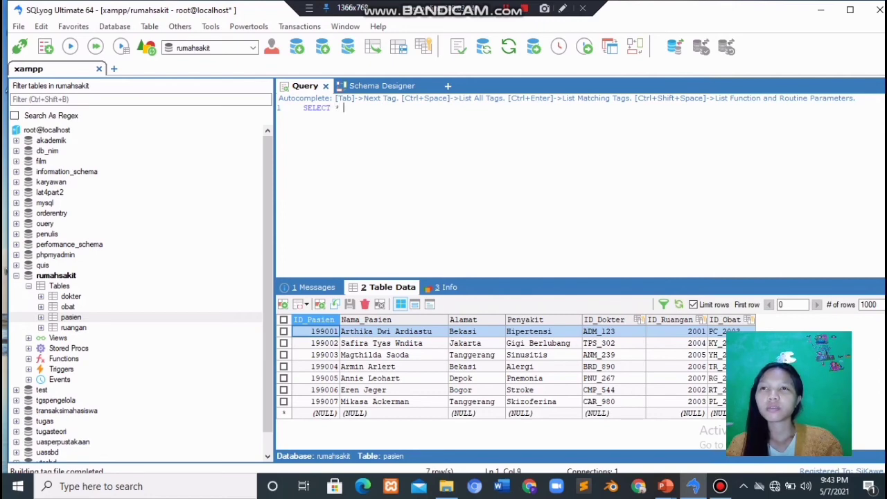
type("From")
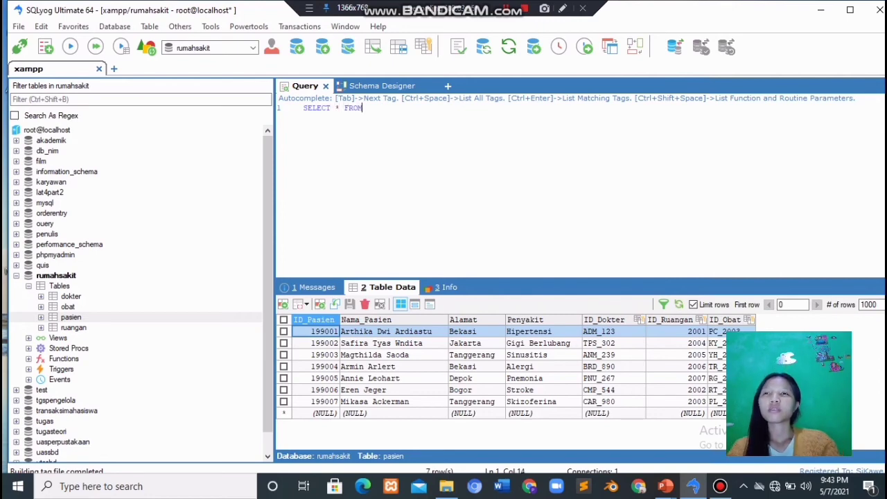
type(" pasien")
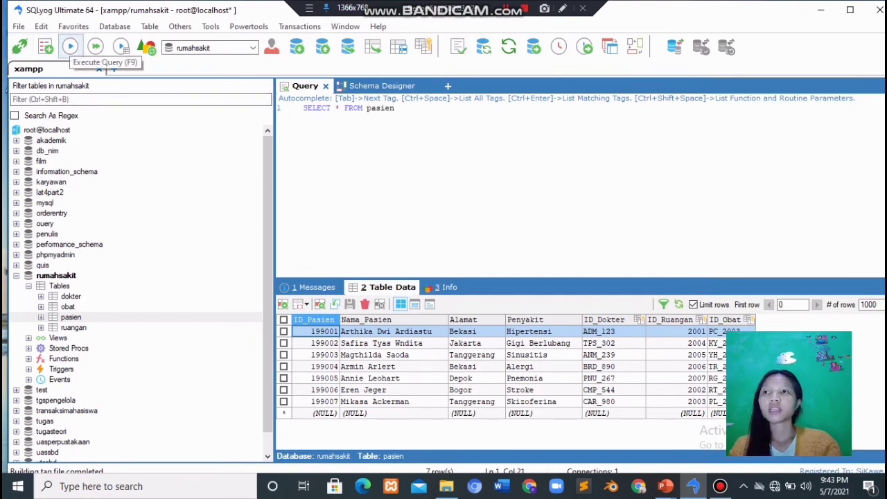
left_click(70, 47)
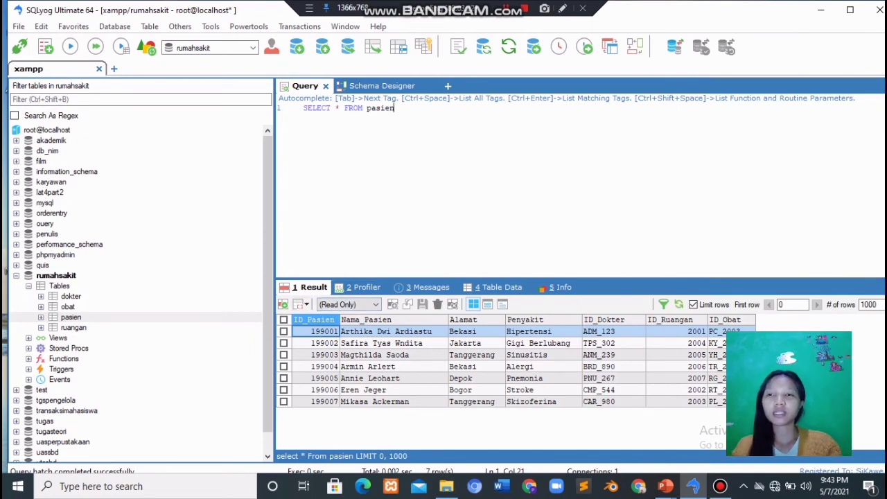
Change the query's table to dokter and run it, then to ruangan and run it
key("BackSpace")
key("BackSpace")
key("BackSpace")
key("BackSpace")
key("BackSpace")
key("BackSpace")
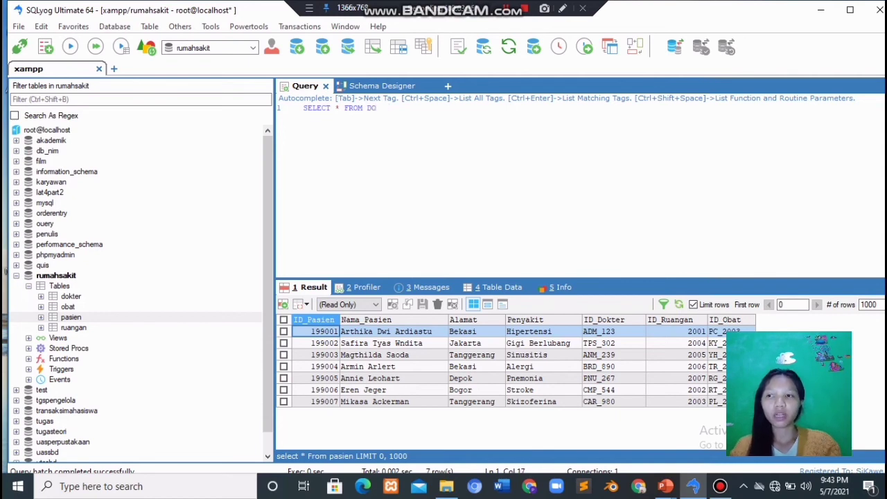
type("dokter")
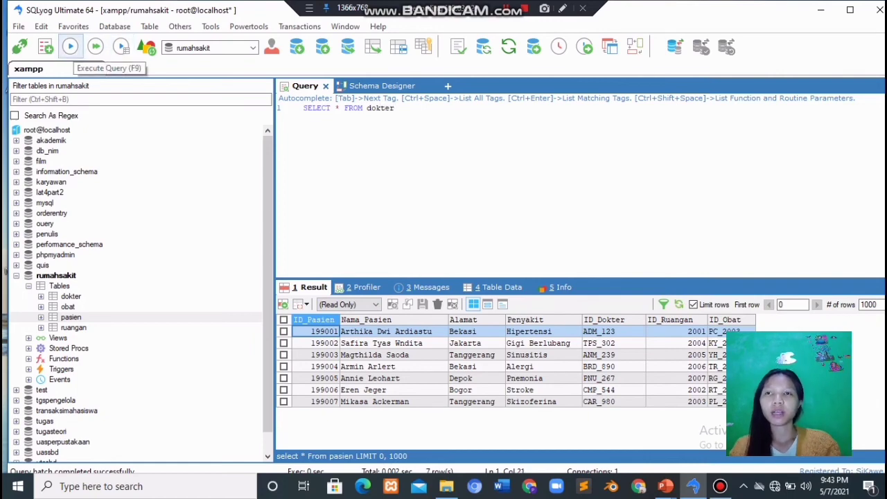
left_click(70, 47)
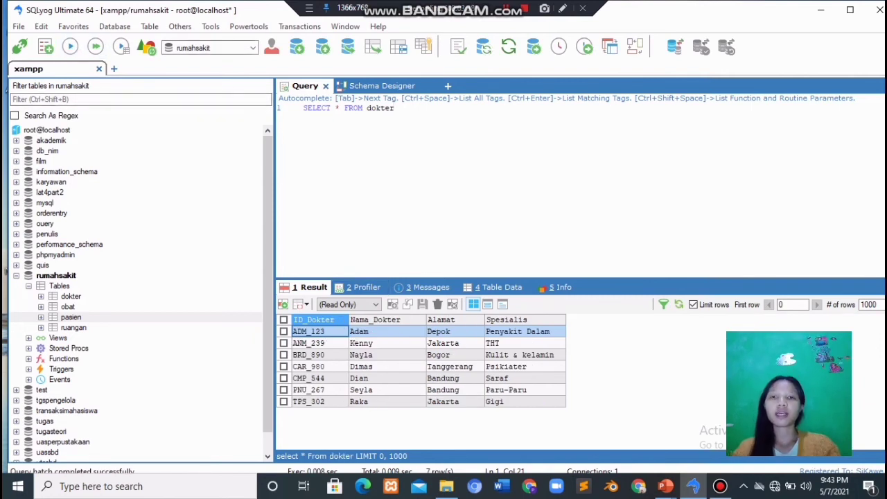
key("BackSpace")
key("BackSpace")
key("BackSpace")
key("BackSpace")
key("BackSpace")
key("BackSpace")
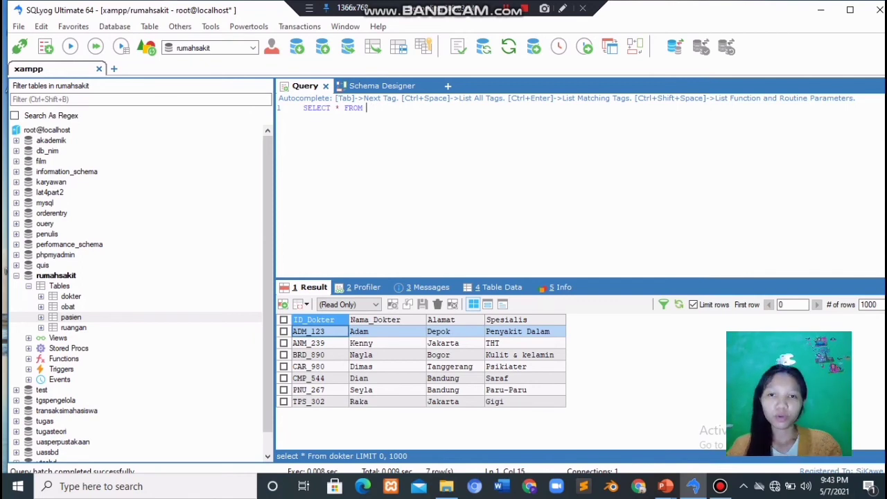
type("ruangan")
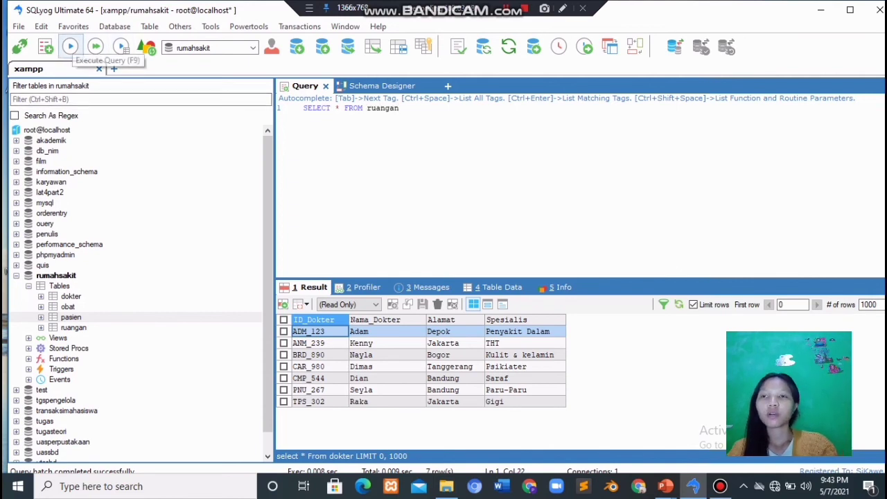
left_click(70, 46)
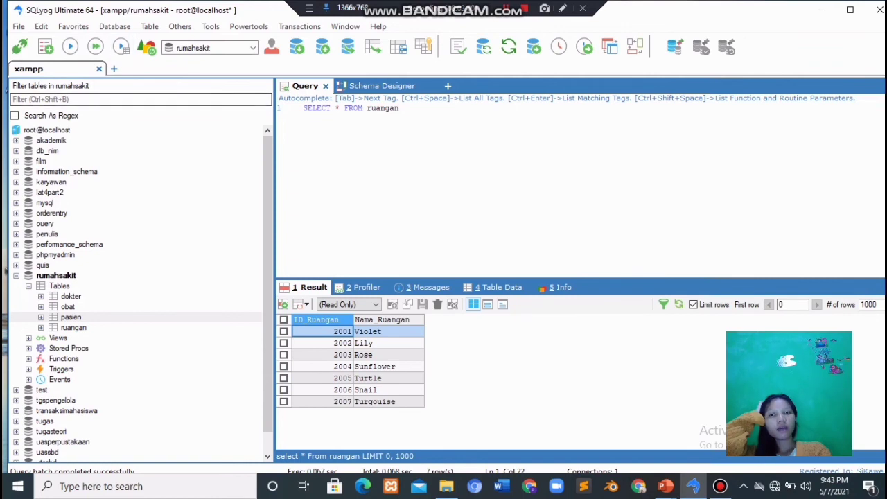
Change the query's table to obat, run it, and select pasien in the tree
key("BackSpace")
key("BackSpace")
key("BackSpace")
key("BackSpace")
key("BackSpace")
key("BackSpace")
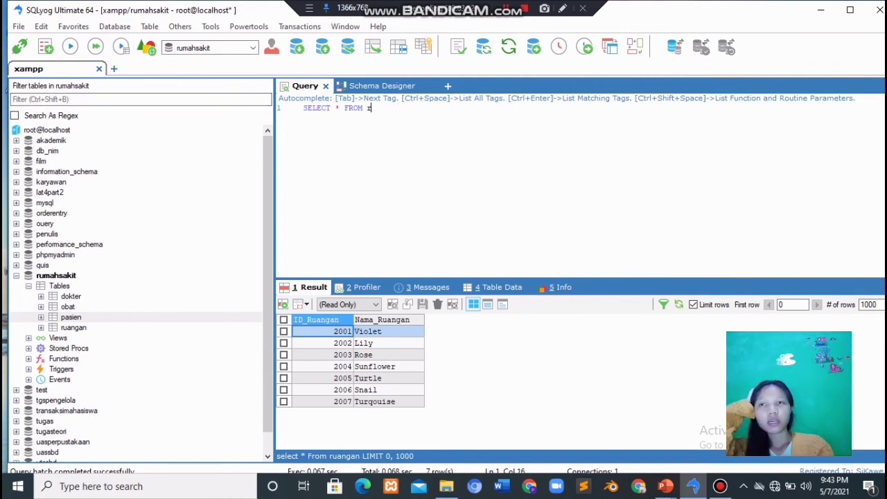
key("BackSpace")
type("obat")
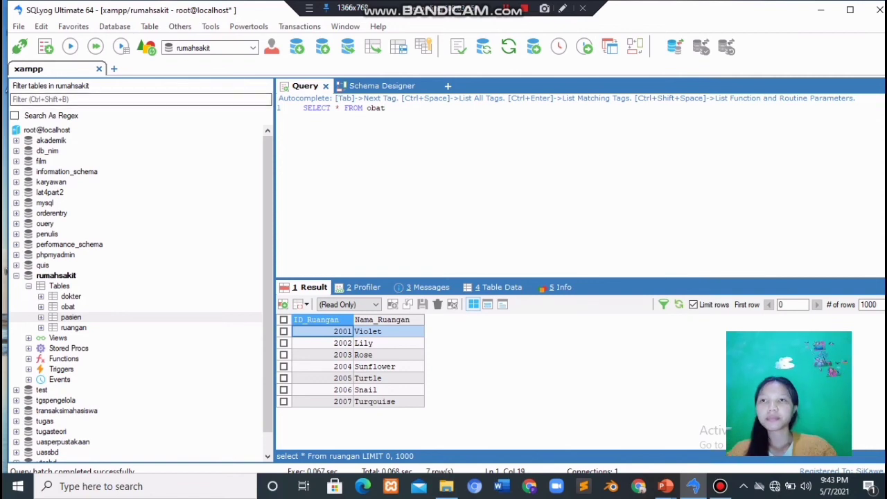
left_click(70, 46)
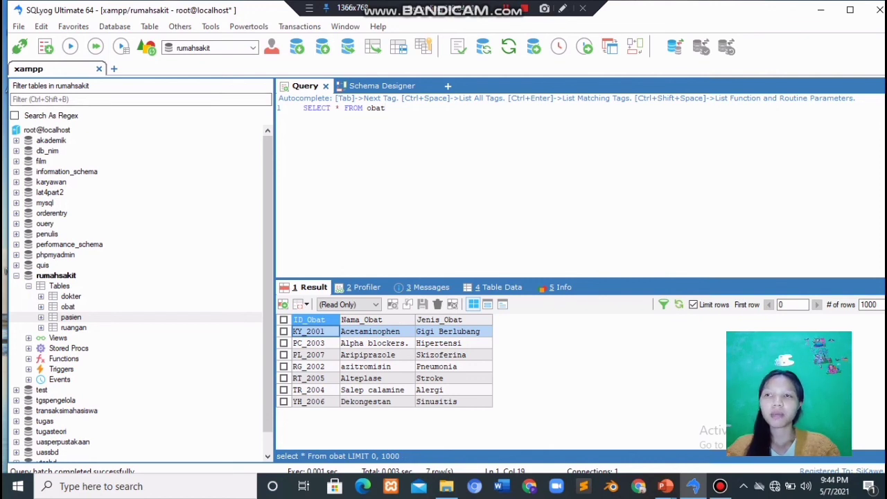
left_click(71, 317)
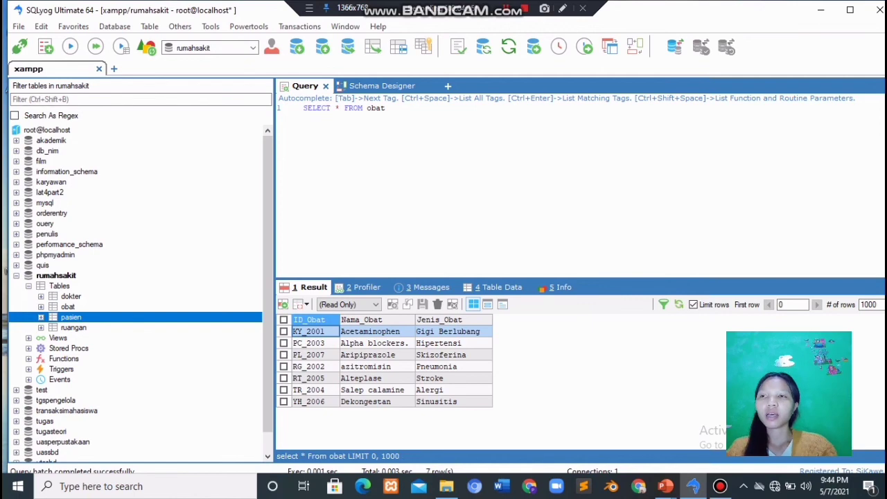
Browse the stored rows of the pasien, dokter and ruangan tables, ending on obat's 7 medicine rows
left_click(386, 108)
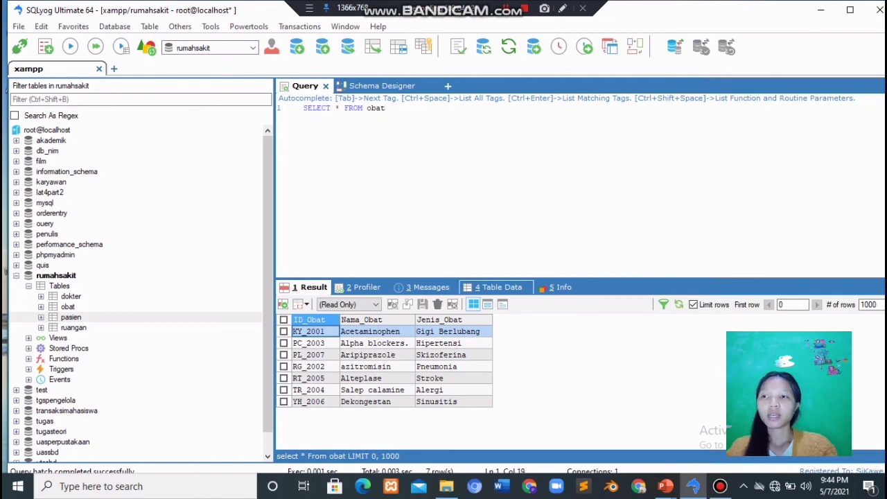
left_click(502, 287)
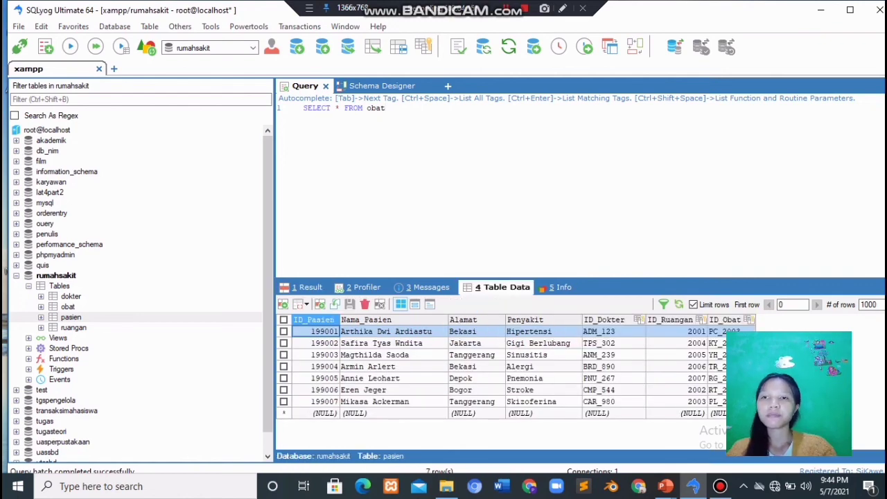
left_click(70, 297)
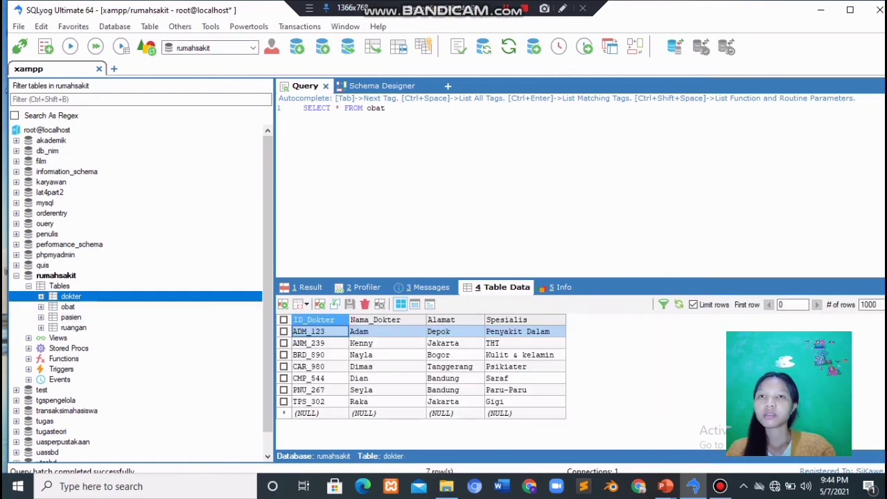
left_click(73, 328)
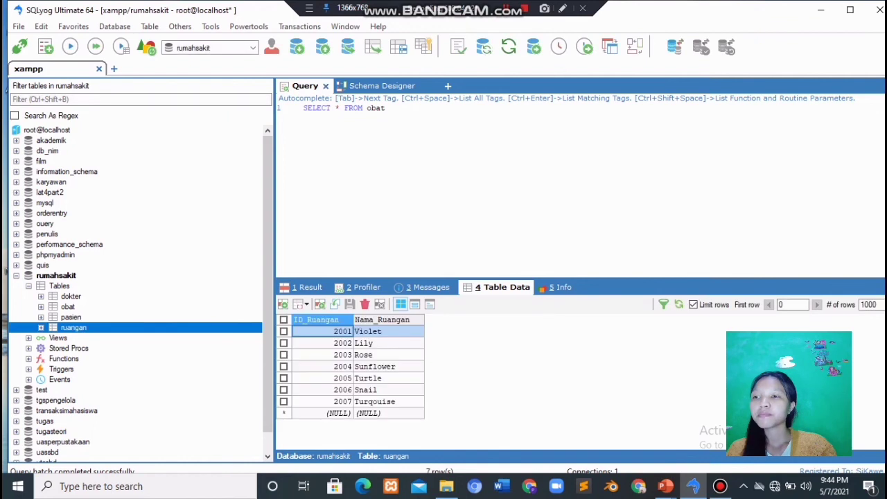
left_click(68, 307)
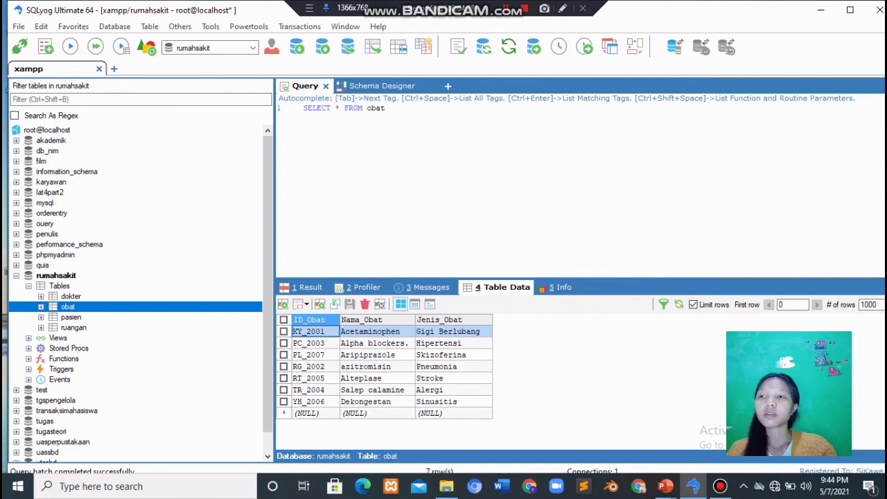
left_click(56, 276)
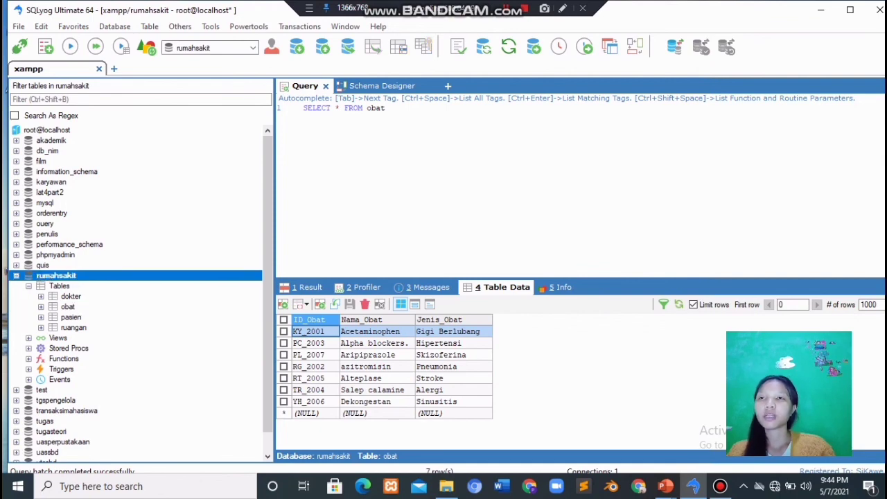
left_click(386, 108)
Change the query's table from obat to pasien and run SELECT * FROM pasien
key("BackSpace")
key("BackSpace")
key("BackSpace")
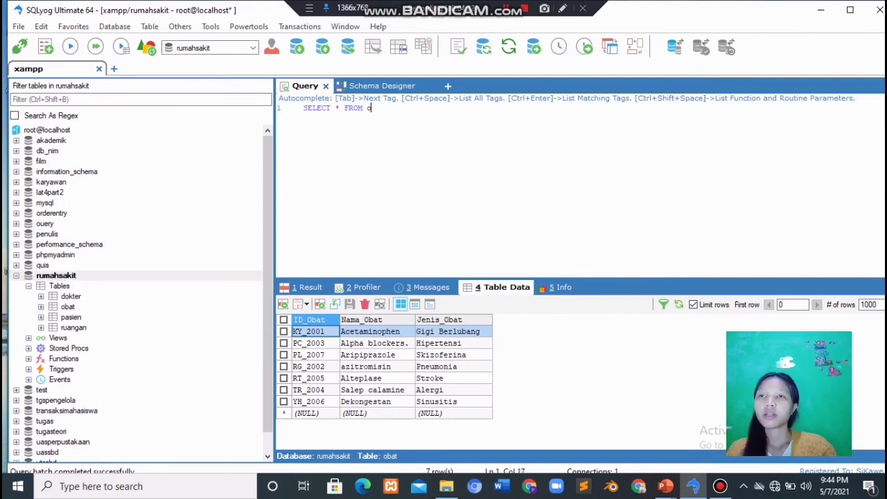
key("BackSpace")
key("BackSpace")
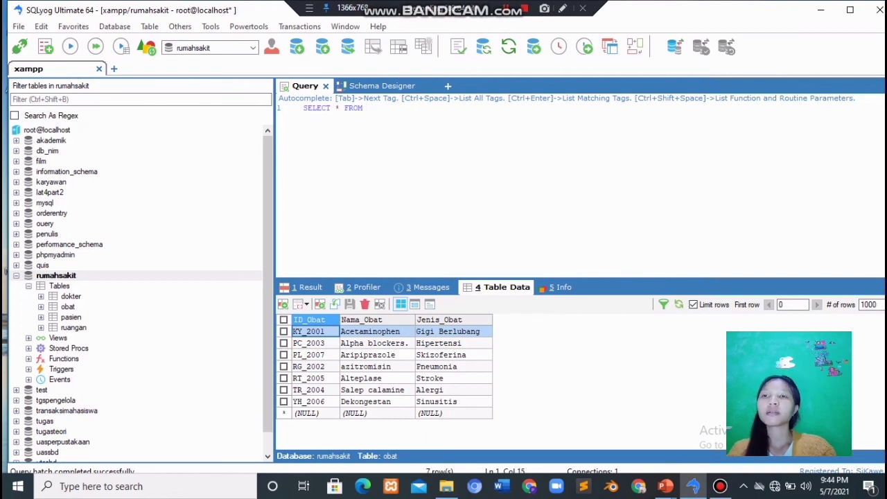
type("pasien")
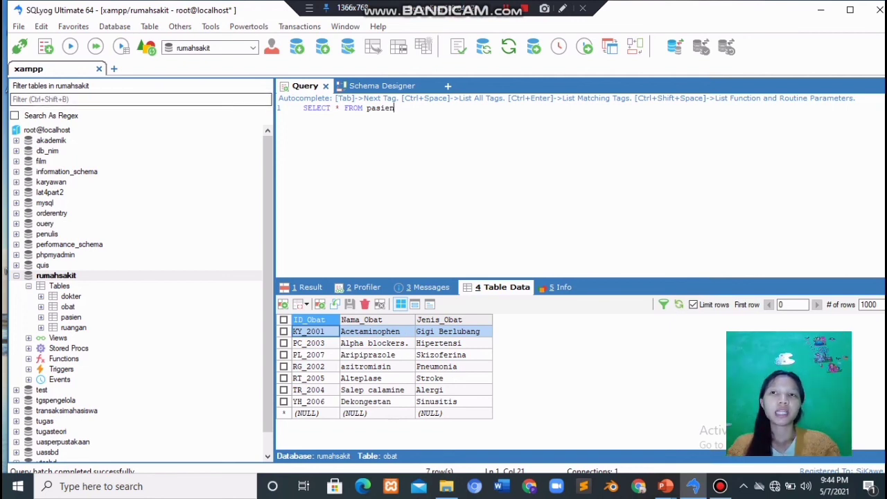
left_click(70, 47)
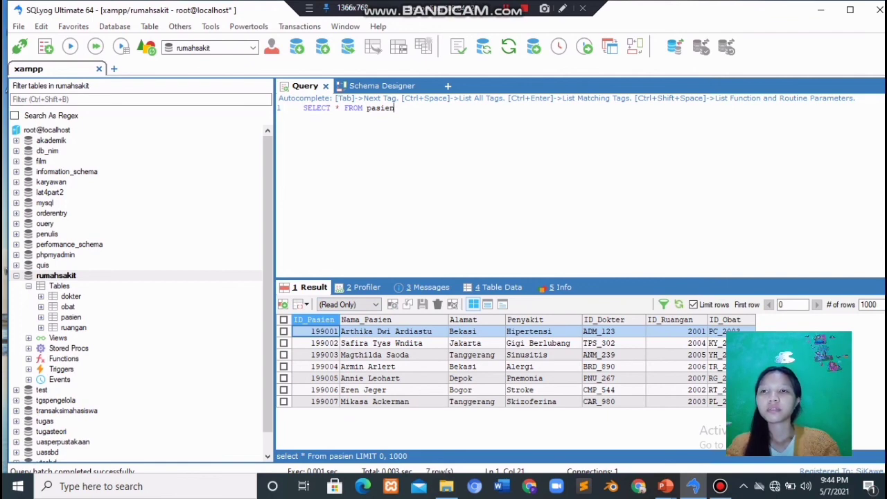
Review the first three patient records, then bring up the Schema Designer diagram of rumahsakit
left_click(316, 331)
left_click(385, 331)
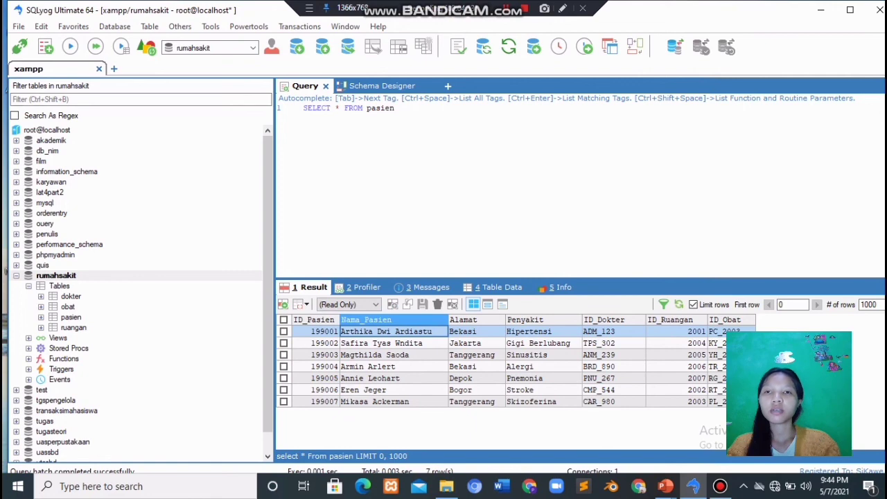
left_click(386, 343)
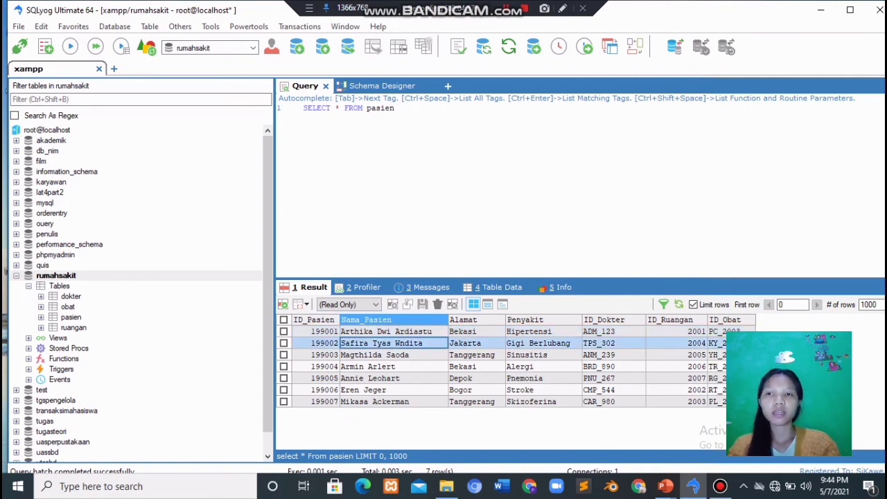
left_click(386, 355)
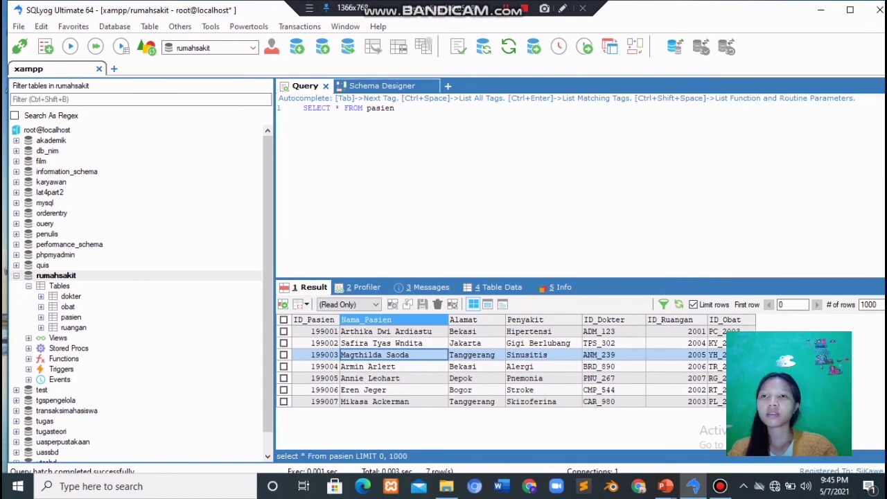
left_click(381, 86)
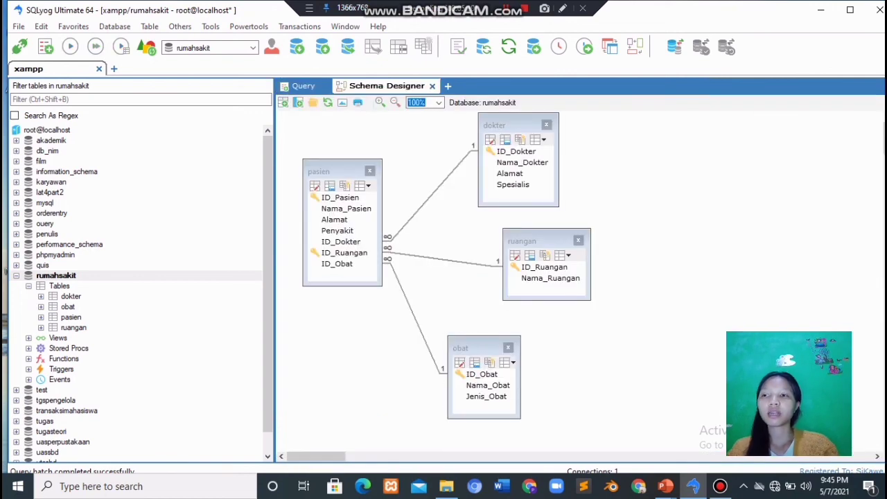